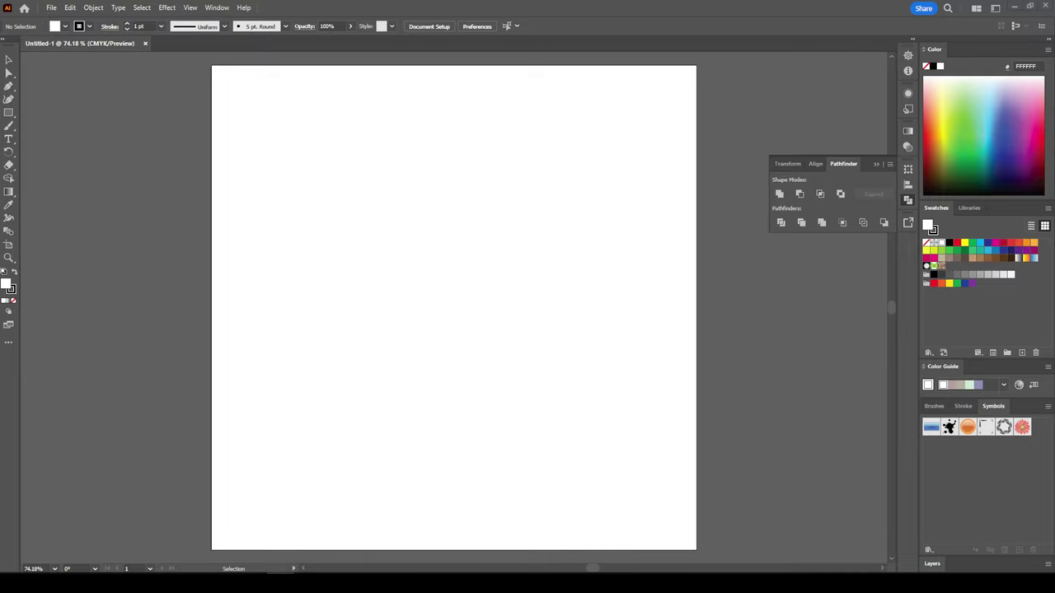
# Place the portrait photo, enlarge it past the artboard, and fade it to 49% opacity.
pyautogui.moveTo(238, 363); pyautogui.dragTo(457, 385)
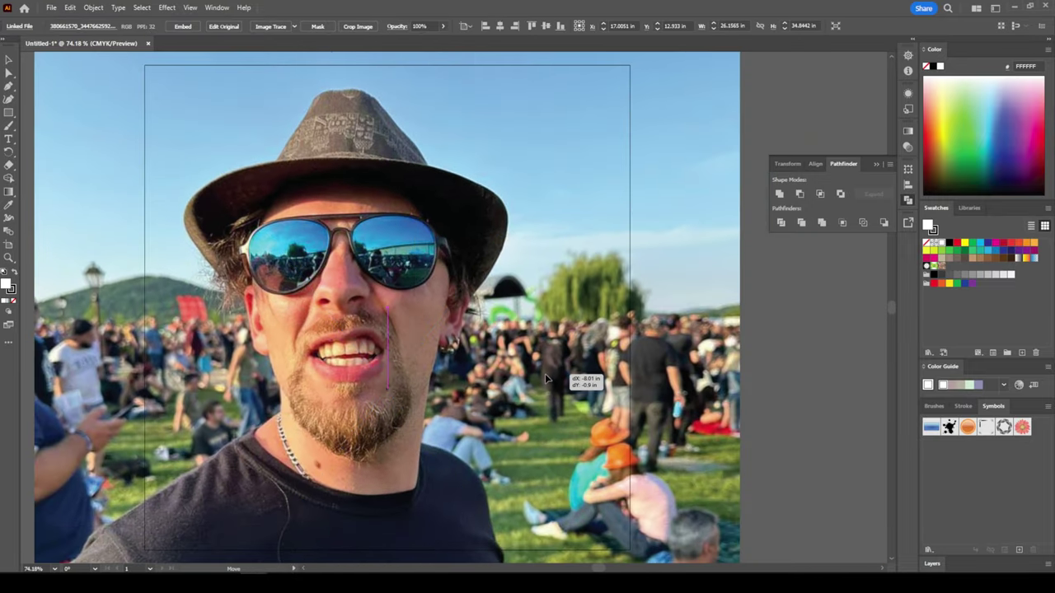
pyautogui.moveTo(631, 421); pyautogui.dragTo(812, 398)
pyautogui.moveTo(576, 374); pyautogui.dragTo(606, 390)
pyautogui.click(544, 31)
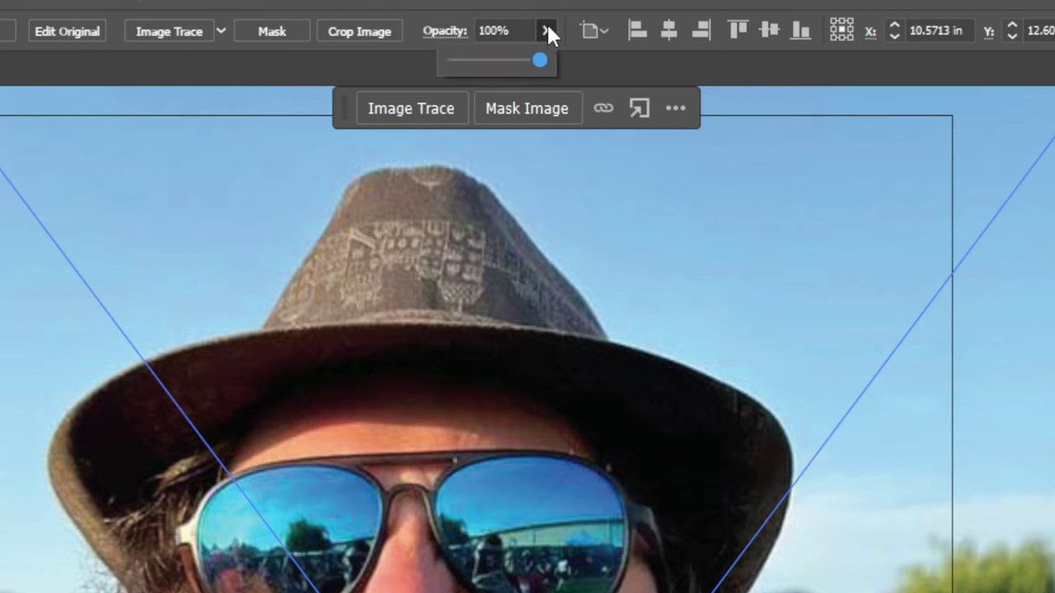
pyautogui.moveTo(544, 56); pyautogui.dragTo(491, 68)
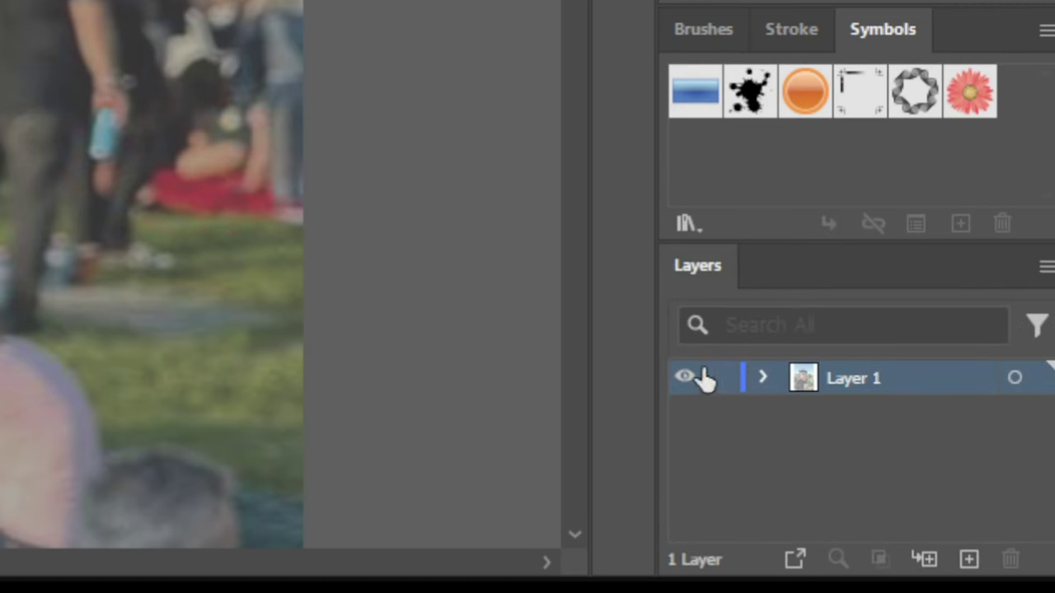
# Lock the photo layer, add a new Layer 2, and start a new calligraphic brush.
pyautogui.click(713, 379)
pyautogui.click(968, 560)
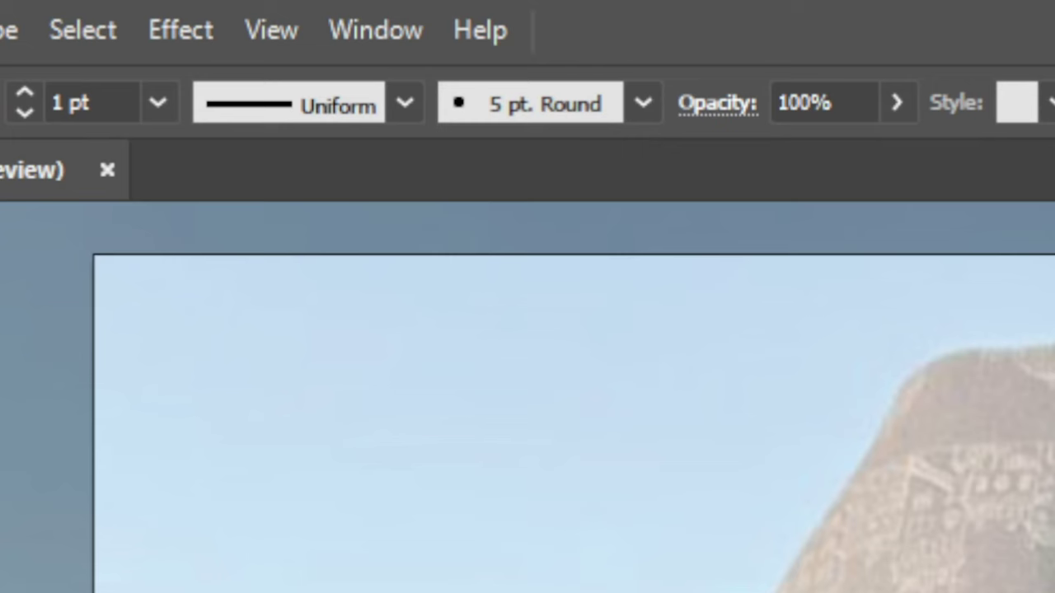
pyautogui.click(635, 105)
pyautogui.click(536, 434)
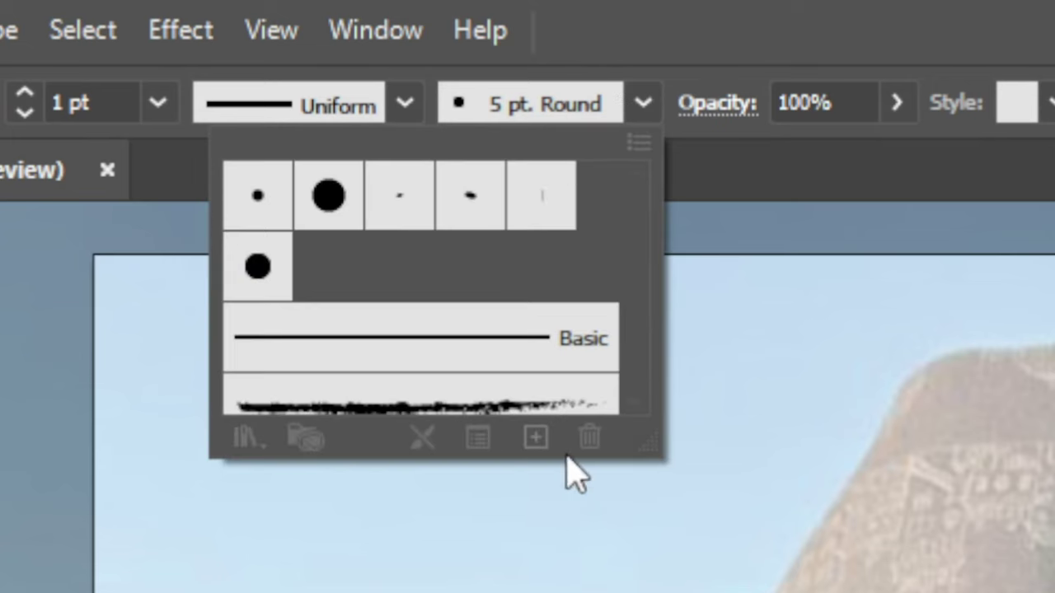
pyautogui.click(468, 441)
# Set the calligraphic brush to 3 pt size with Pressure variation of 3 pt.
pyautogui.click(566, 421)
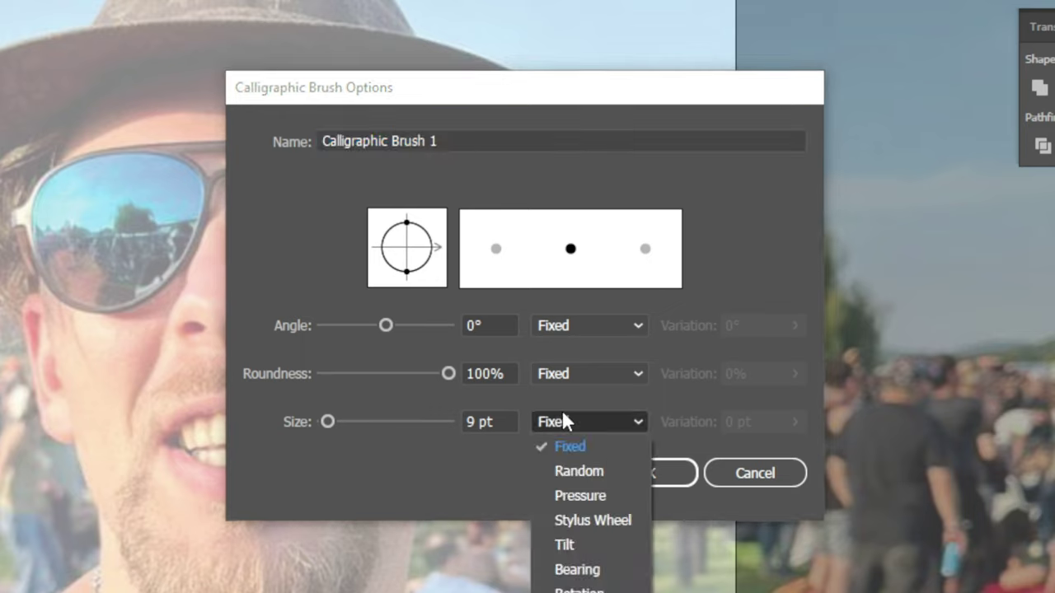
pyautogui.click(569, 495)
pyautogui.click(468, 421)
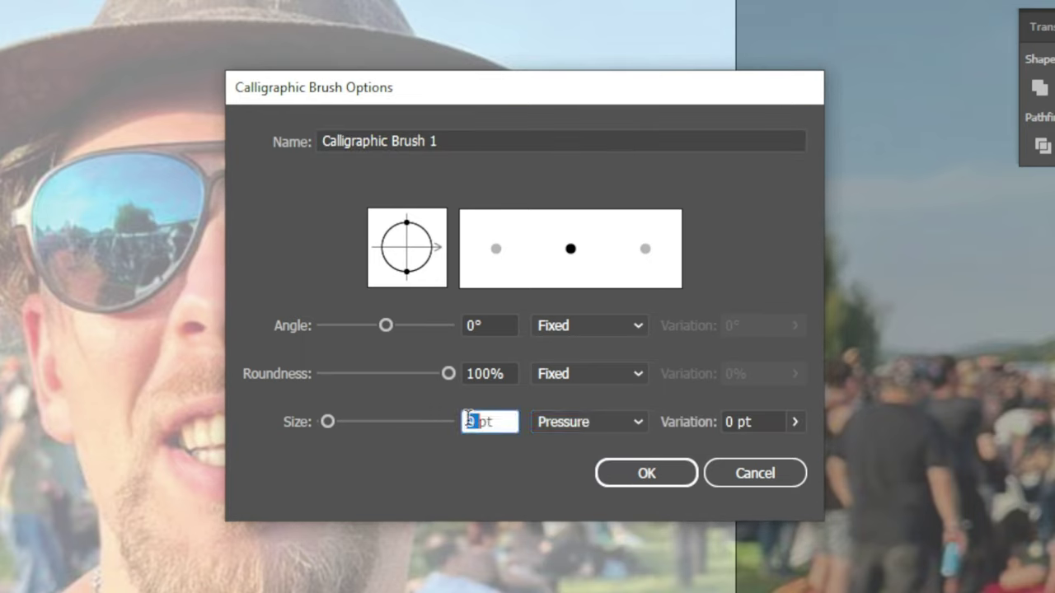
pyautogui.write('3')
pyautogui.click(725, 422)
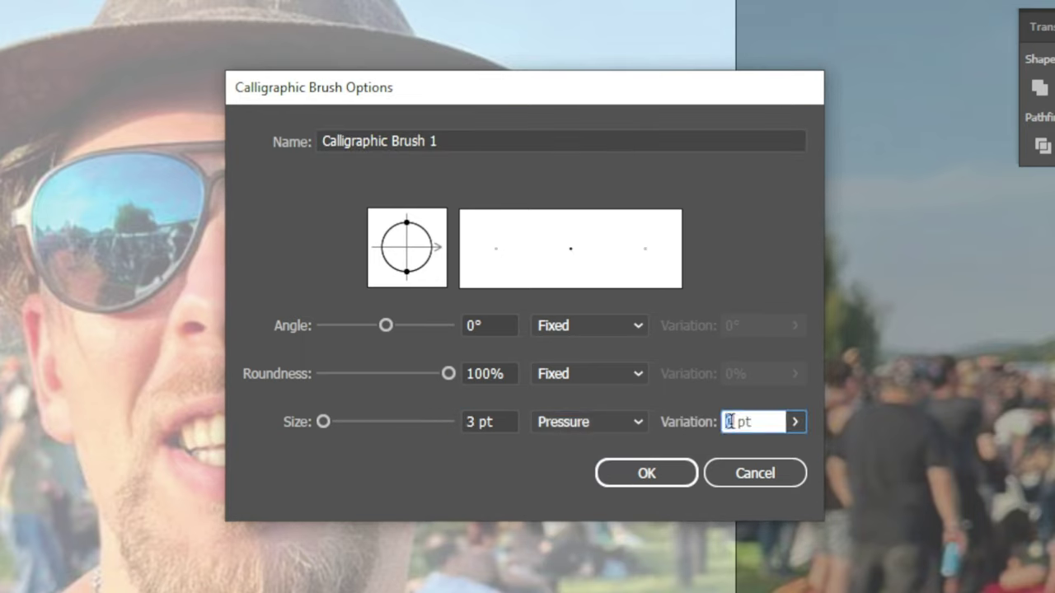
pyautogui.write('3')
pyautogui.click(662, 468)
# Trace the nostrils, the side of the nose and the nose bridge with the Paintbrush.
pyautogui.press('b')
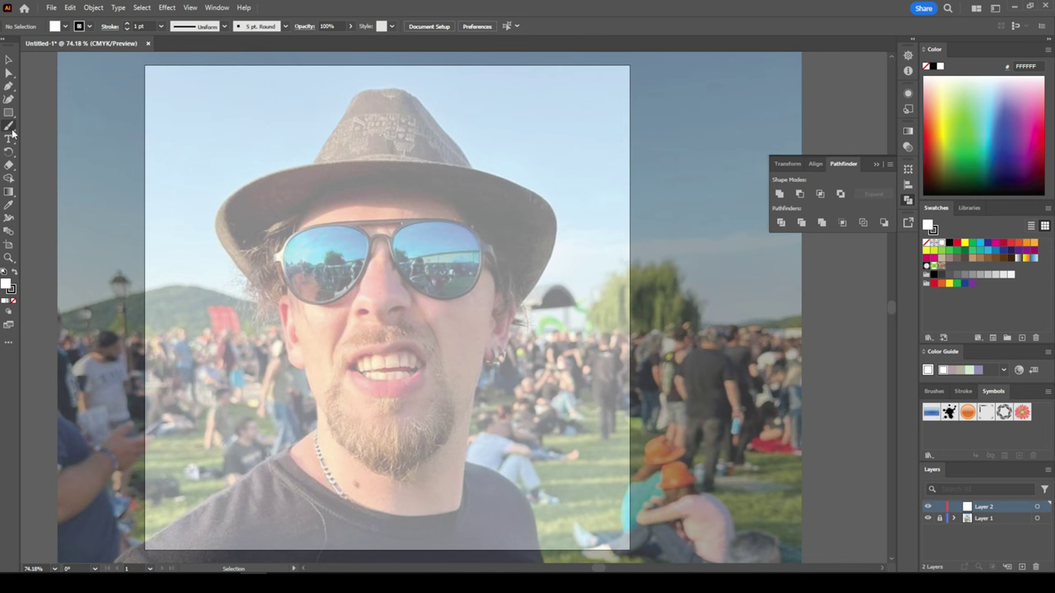
pyautogui.scroll(10, 382, 306)
pyautogui.moveTo(165, 334)
pyautogui.mouseDown()
pyautogui.moveTo(405, 422)
pyautogui.moveTo(461, 408)
pyautogui.mouseUp()
pyautogui.moveTo(493, 336); pyautogui.dragTo(521, 293)
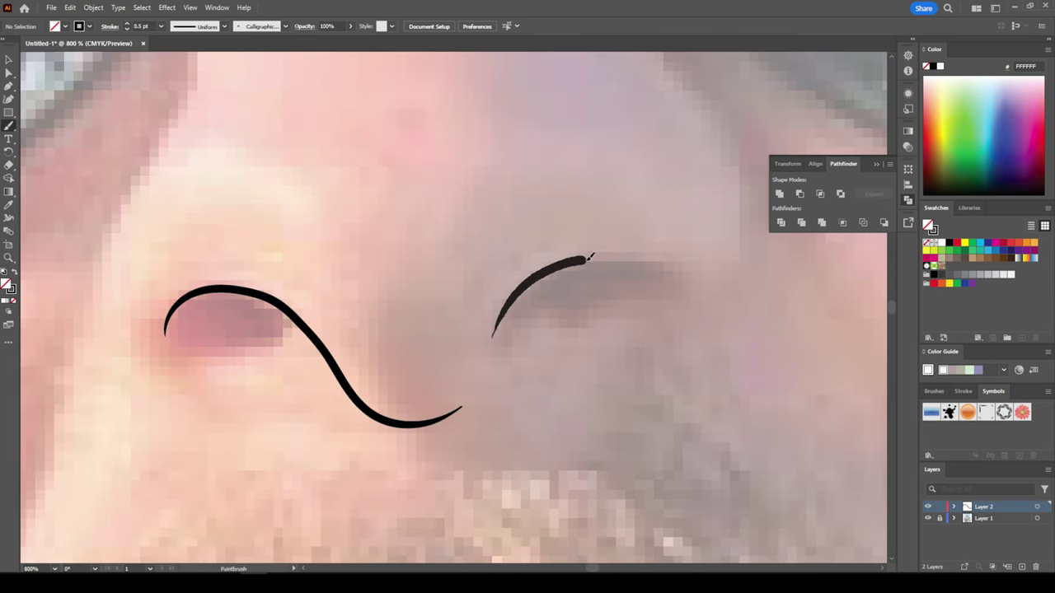
pyautogui.moveTo(188, 316); pyautogui.dragTo(304, 330)
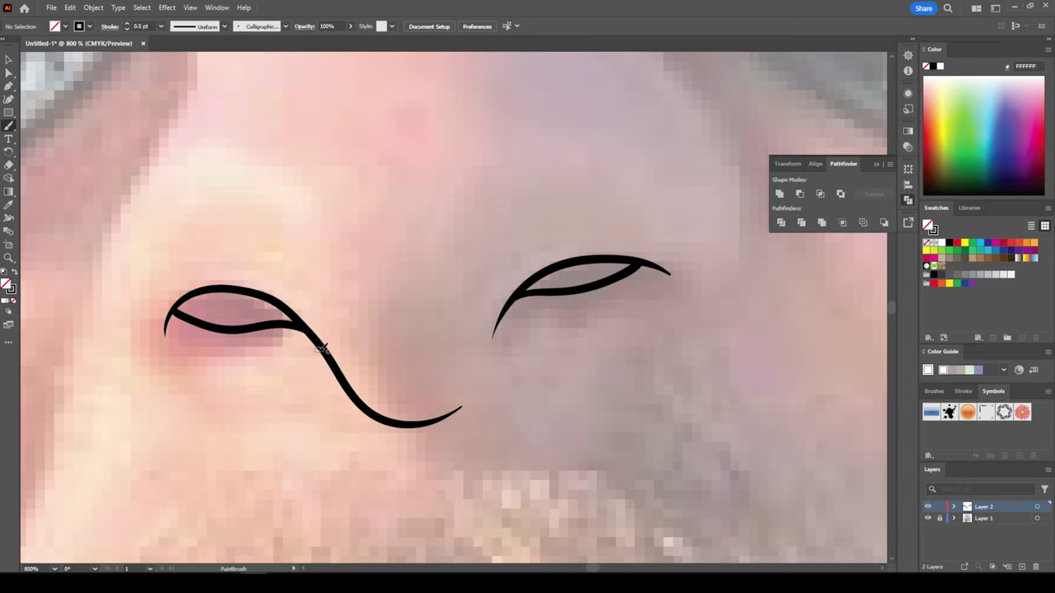
pyautogui.scroll(-3, 321, 346)
pyautogui.moveTo(224, 342); pyautogui.dragTo(212, 448)
pyautogui.moveTo(247, 302); pyautogui.dragTo(206, 461)
pyautogui.moveTo(597, 313); pyautogui.dragTo(679, 475)
pyautogui.scroll(3, 412, 248)
pyautogui.moveTo(272, 368); pyautogui.dragTo(346, 186)
# Draw the left and right cheek lines.
pyautogui.scroll(-2, 346, 185)
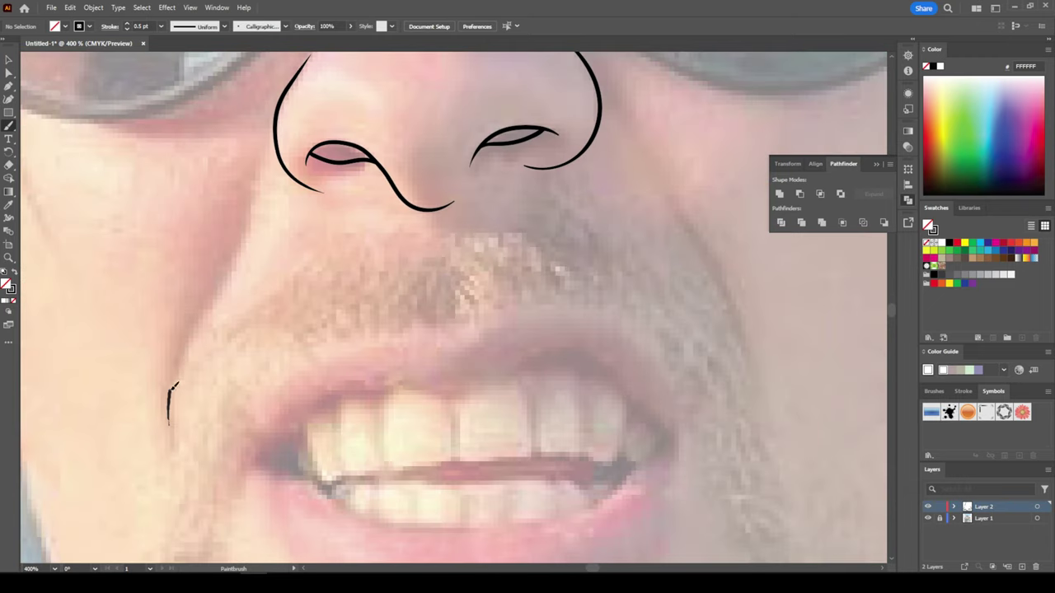
pyautogui.moveTo(170, 419); pyautogui.dragTo(201, 212)
pyautogui.scroll(-1, 247, 223)
pyautogui.moveTo(480, 414); pyautogui.dragTo(423, 287)
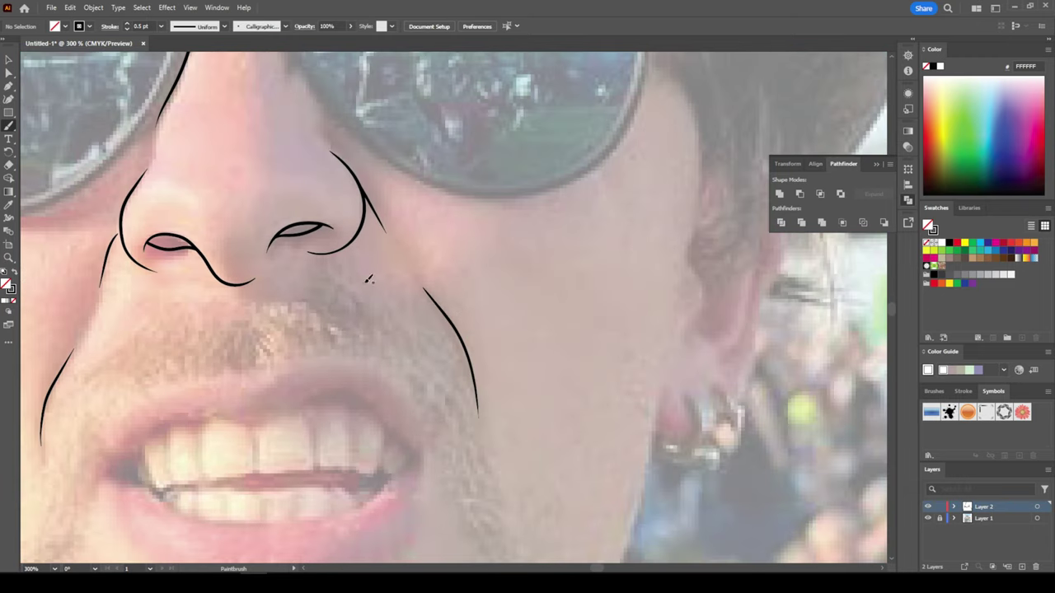
# Draw the mouth-corner line and the upper and lower lip outlines.
pyautogui.scroll(1, 369, 279)
pyautogui.moveTo(168, 354)
pyautogui.mouseDown()
pyautogui.moveTo(188, 319)
pyautogui.moveTo(519, 233)
pyautogui.mouseUp()
pyautogui.scroll(1, 652, 338)
pyautogui.moveTo(407, 251); pyautogui.dragTo(554, 384)
pyautogui.moveTo(554, 384); pyautogui.dragTo(802, 262)
pyautogui.moveTo(144, 276)
pyautogui.mouseDown()
pyautogui.moveTo(375, 381)
pyautogui.moveTo(660, 346)
pyautogui.moveTo(789, 257)
pyautogui.mouseUp()
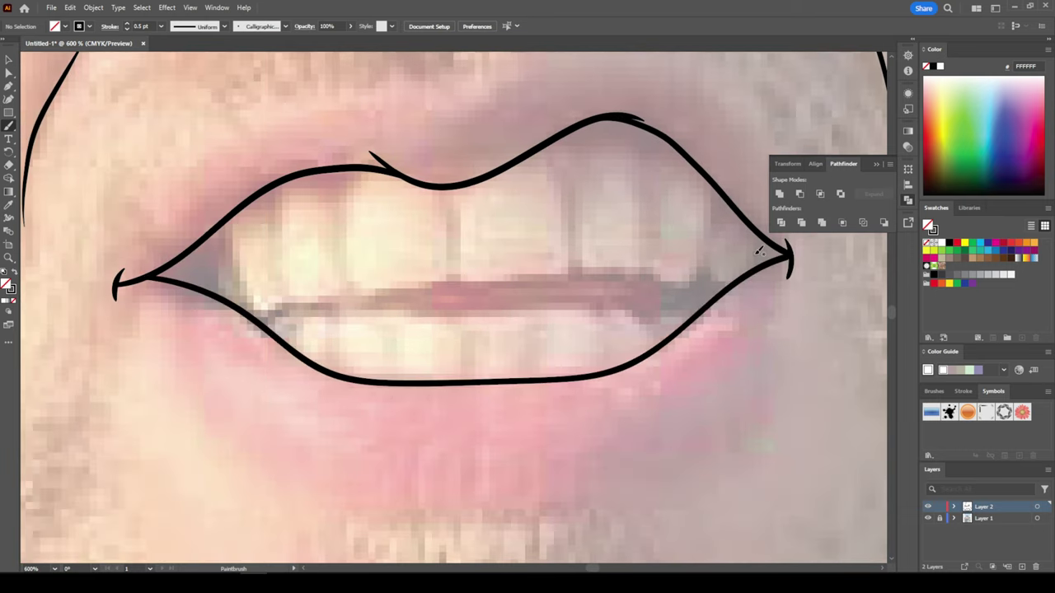
# Draw the lines between the teeth and re-outline both lips corner to corner.
pyautogui.scroll(1, 790, 257)
pyautogui.moveTo(70, 402)
pyautogui.mouseDown()
pyautogui.moveTo(517, 349)
pyautogui.moveTo(705, 371)
pyautogui.mouseUp()
pyautogui.moveTo(106, 413)
pyautogui.mouseDown()
pyautogui.moveTo(206, 395)
pyautogui.moveTo(682, 385)
pyautogui.mouseUp()
pyautogui.scroll(-2, 457, 219)
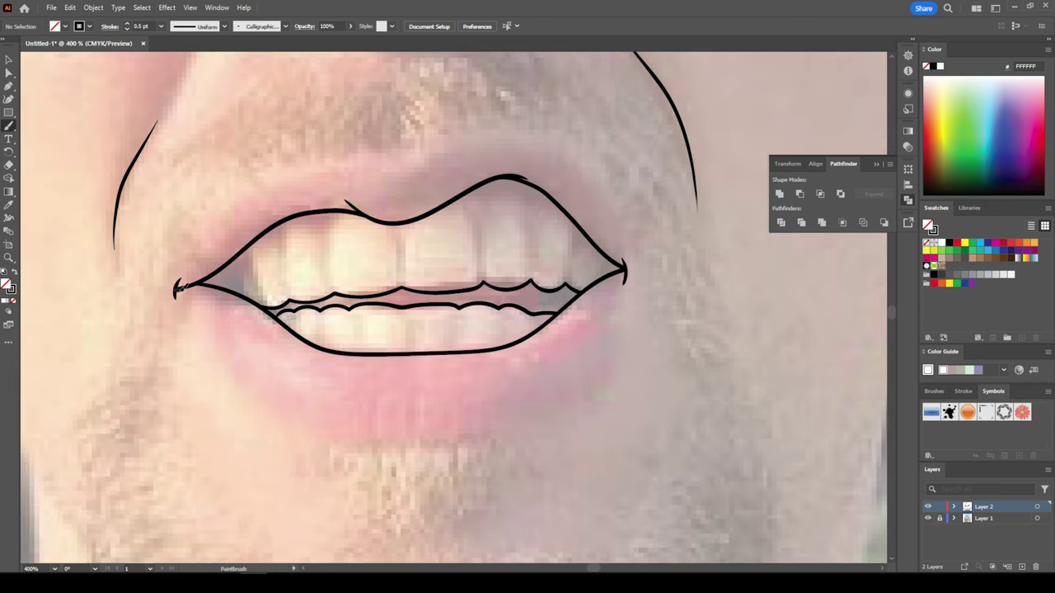
pyautogui.moveTo(178, 287)
pyautogui.mouseDown()
pyautogui.moveTo(393, 430)
pyautogui.moveTo(600, 343)
pyautogui.moveTo(626, 272)
pyautogui.mouseUp()
pyautogui.scroll(3, 626, 272)
pyautogui.moveTo(176, 462)
pyautogui.mouseDown()
pyautogui.moveTo(379, 331)
pyautogui.moveTo(548, 310)
pyautogui.moveTo(627, 424)
pyautogui.mouseUp()
# Draw the left and right jawlines and a stroke beside the ear.
pyautogui.scroll(-2, 638, 207)
pyautogui.moveTo(384, 499); pyautogui.dragTo(293, 287)
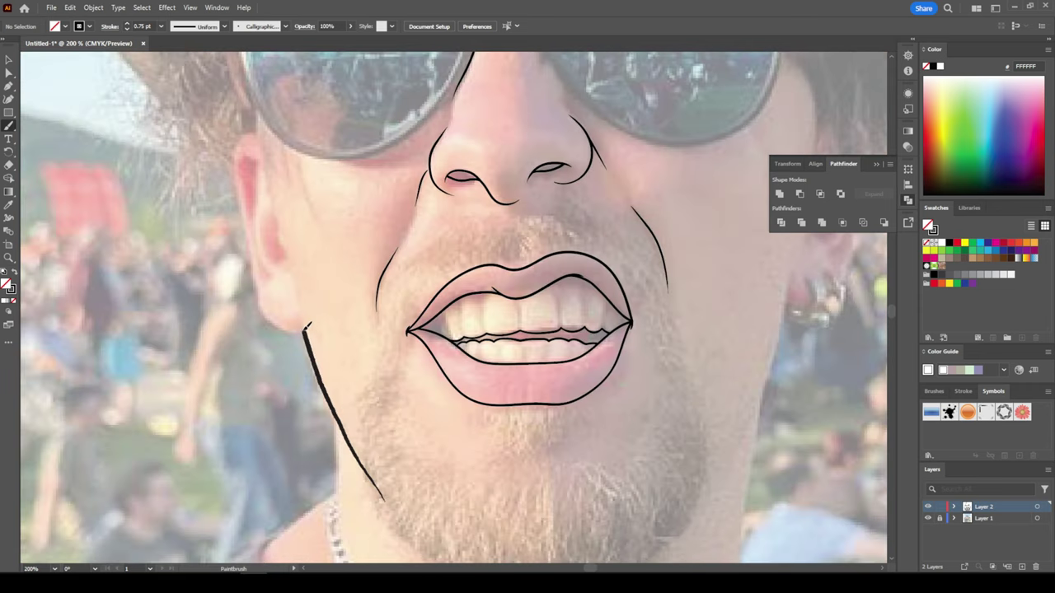
pyautogui.moveTo(285, 251); pyautogui.dragTo(257, 112)
pyautogui.hscroll(5, 265, 153)
pyautogui.moveTo(445, 505); pyautogui.dragTo(582, 218)
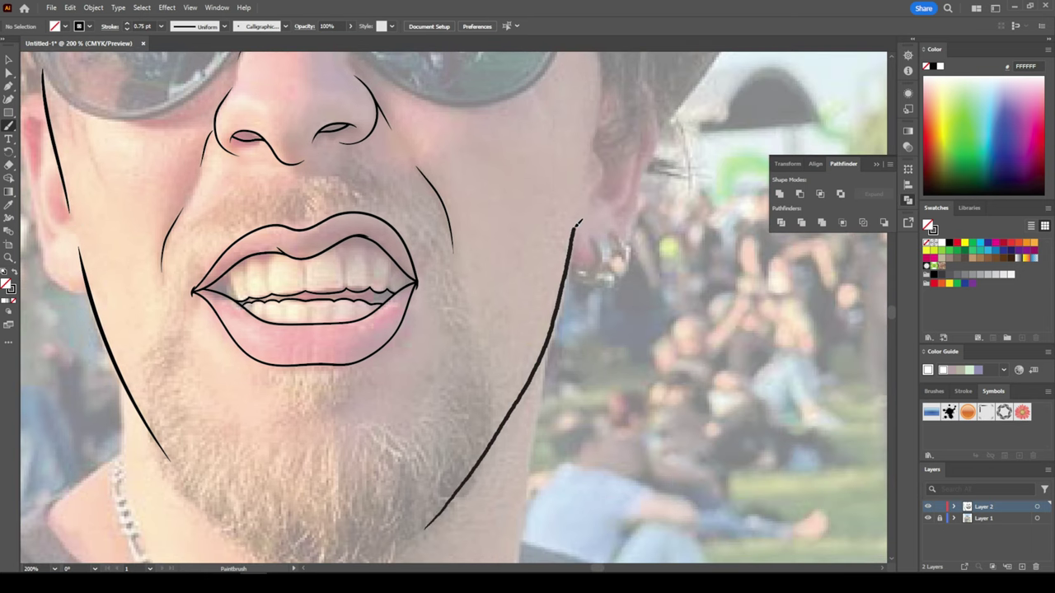
pyautogui.scroll(3, 582, 218)
pyautogui.moveTo(582, 302); pyautogui.dragTo(602, 149)
# Trace the lower rim and top of the left sunglass lens.
pyautogui.scroll(2, 588, 189)
pyautogui.moveTo(142, 235)
pyautogui.mouseDown()
pyautogui.moveTo(206, 350)
pyautogui.moveTo(347, 494)
pyautogui.moveTo(558, 424)
pyautogui.moveTo(614, 373)
pyautogui.mouseUp()
pyautogui.scroll(2, 607, 228)
pyautogui.moveTo(149, 317)
pyautogui.mouseDown()
pyautogui.moveTo(344, 148)
pyautogui.moveTo(675, 121)
pyautogui.mouseUp()
pyautogui.hscroll(5, 674, 122)
# Trace the lens's inner edge over the nose and along its top.
pyautogui.moveTo(132, 408)
pyautogui.mouseDown()
pyautogui.moveTo(195, 243)
pyautogui.moveTo(485, 534)
pyautogui.moveTo(733, 472)
pyautogui.moveTo(777, 313)
pyautogui.mouseUp()
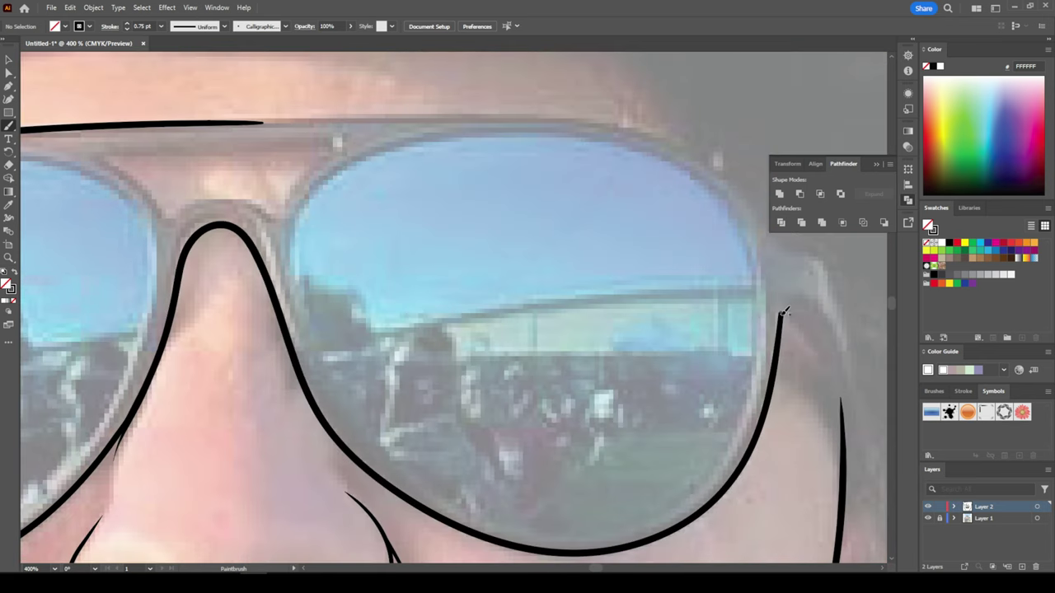
pyautogui.scroll(1, 777, 313)
pyautogui.hscroll(1, 778, 313)
pyautogui.moveTo(159, 162)
pyautogui.mouseDown()
pyautogui.moveTo(495, 165)
pyautogui.moveTo(658, 245)
pyautogui.moveTo(725, 301)
pyautogui.moveTo(762, 395)
pyautogui.mouseUp()
# Draw the chin jawline, the earlobe and the outline of the other ear.
pyautogui.scroll(-5, 819, 519)
pyautogui.moveTo(157, 224)
pyautogui.mouseDown()
pyautogui.moveTo(221, 315)
pyautogui.moveTo(478, 426)
pyautogui.moveTo(616, 349)
pyautogui.mouseUp()
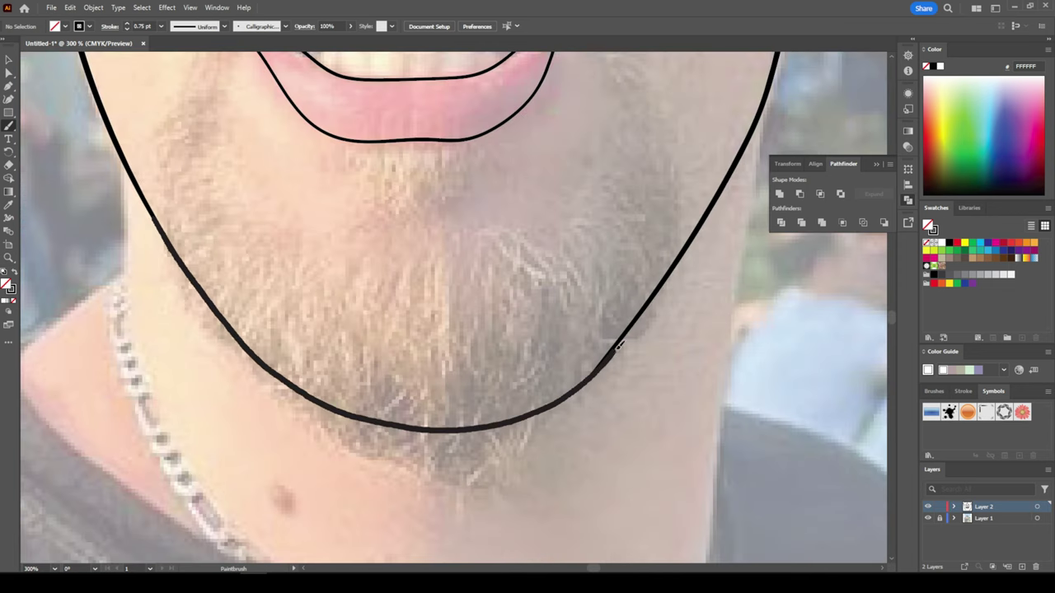
pyautogui.scroll(5, 617, 349)
pyautogui.moveTo(404, 497)
pyautogui.mouseDown()
pyautogui.moveTo(308, 344)
pyautogui.moveTo(271, 145)
pyautogui.moveTo(316, 90)
pyautogui.mouseUp()
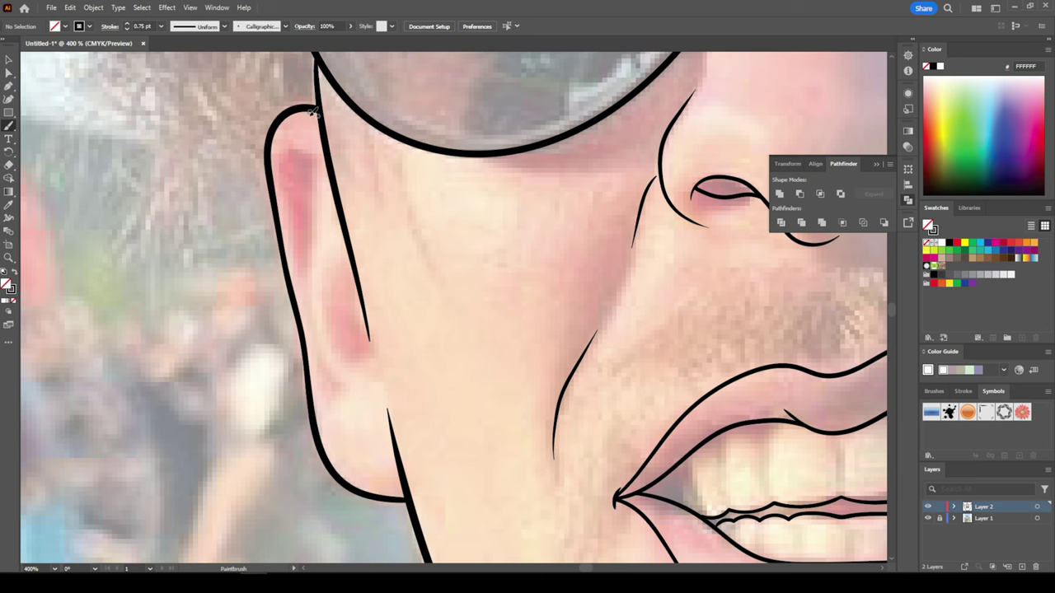
pyautogui.hscroll(10, 315, 91)
pyautogui.moveTo(309, 446)
pyautogui.mouseDown()
pyautogui.moveTo(346, 451)
pyautogui.moveTo(362, 441)
pyautogui.moveTo(329, 483)
pyautogui.mouseUp()
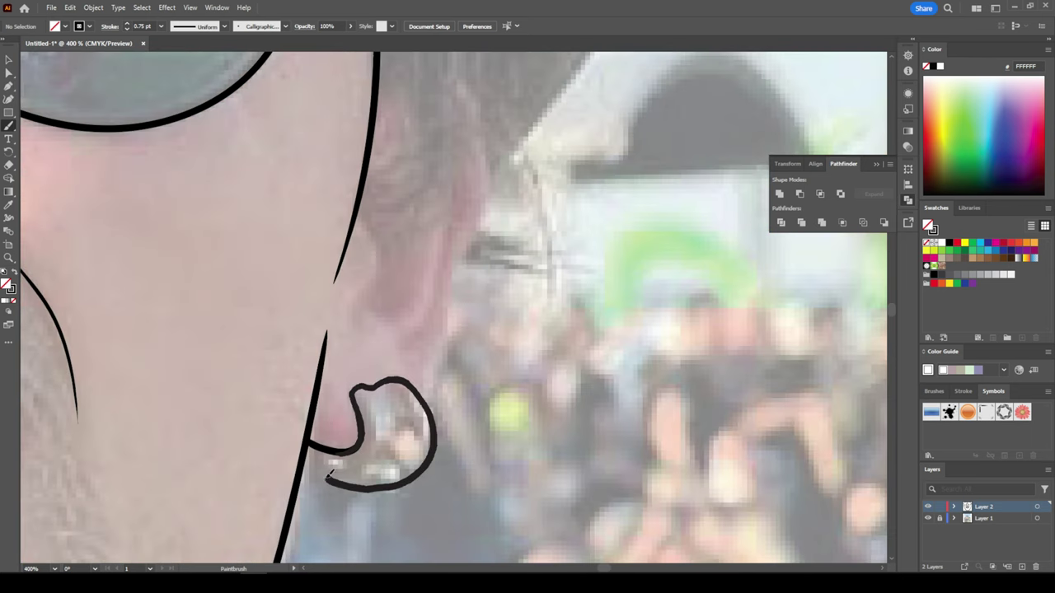
pyautogui.scroll(2, 330, 482)
pyautogui.moveTo(420, 472)
pyautogui.mouseDown()
pyautogui.moveTo(492, 267)
pyautogui.moveTo(482, 165)
pyautogui.mouseUp()
pyautogui.scroll(-3, 685, 275)
pyautogui.moveTo(150, 297); pyautogui.dragTo(301, 216)
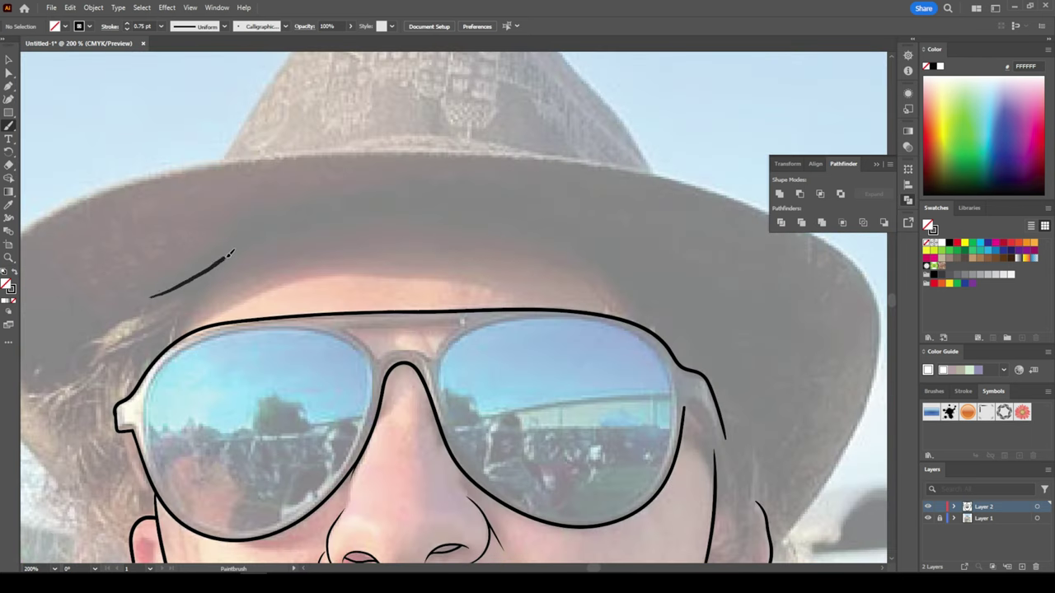
# Outline the hat brim and crown, plus the edge of the glasses.
pyautogui.moveTo(212, 237)
pyautogui.mouseDown()
pyautogui.moveTo(400, 211)
pyautogui.moveTo(608, 244)
pyautogui.moveTo(630, 313)
pyautogui.mouseUp()
pyautogui.scroll(3, 679, 255)
pyautogui.moveTo(495, 322); pyautogui.dragTo(570, 434)
pyautogui.scroll(-5, 660, 500)
pyautogui.moveTo(229, 499)
pyautogui.mouseDown()
pyautogui.moveTo(688, 244)
pyautogui.moveTo(758, 454)
pyautogui.mouseUp()
pyautogui.scroll(3, 141, 419)
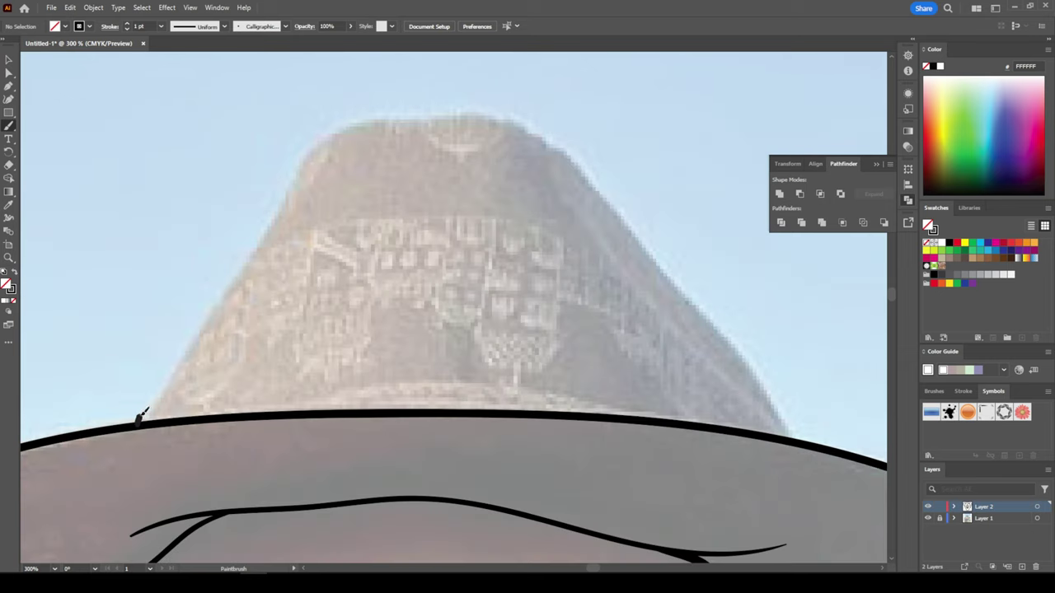
pyautogui.moveTo(137, 422)
pyautogui.mouseDown()
pyautogui.moveTo(401, 113)
pyautogui.moveTo(701, 307)
pyautogui.moveTo(791, 434)
pyautogui.moveTo(636, 283)
pyautogui.mouseUp()
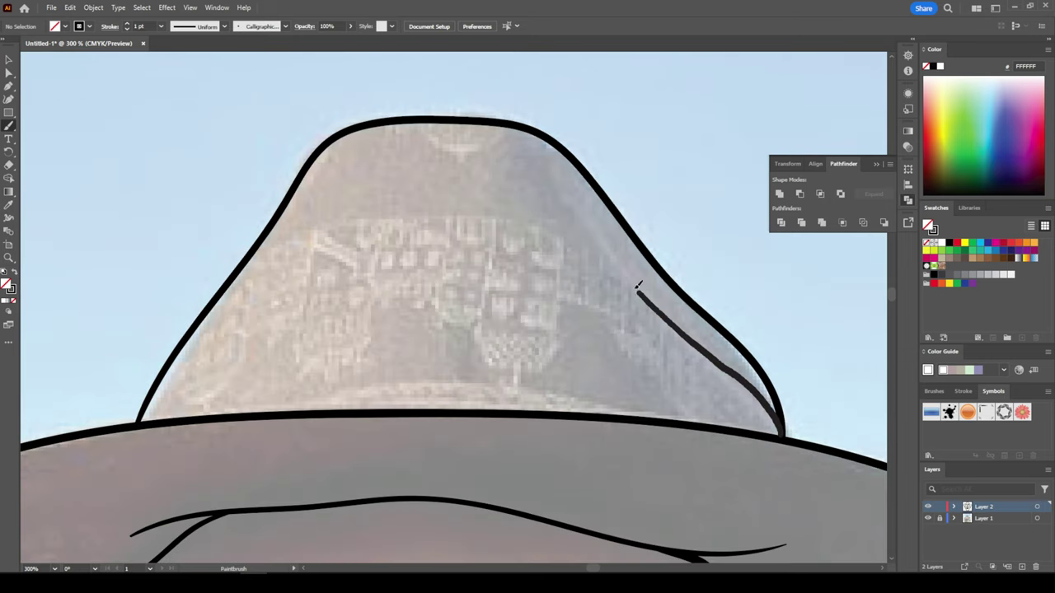
# Draw the sunglasses bridge: an arc, two diagonal lines and a horizontal line.
pyautogui.scroll(3, 292, 344)
pyautogui.moveTo(290, 348); pyautogui.dragTo(491, 307)
pyautogui.scroll(2, 492, 306)
pyautogui.moveTo(493, 384); pyautogui.dragTo(604, 254)
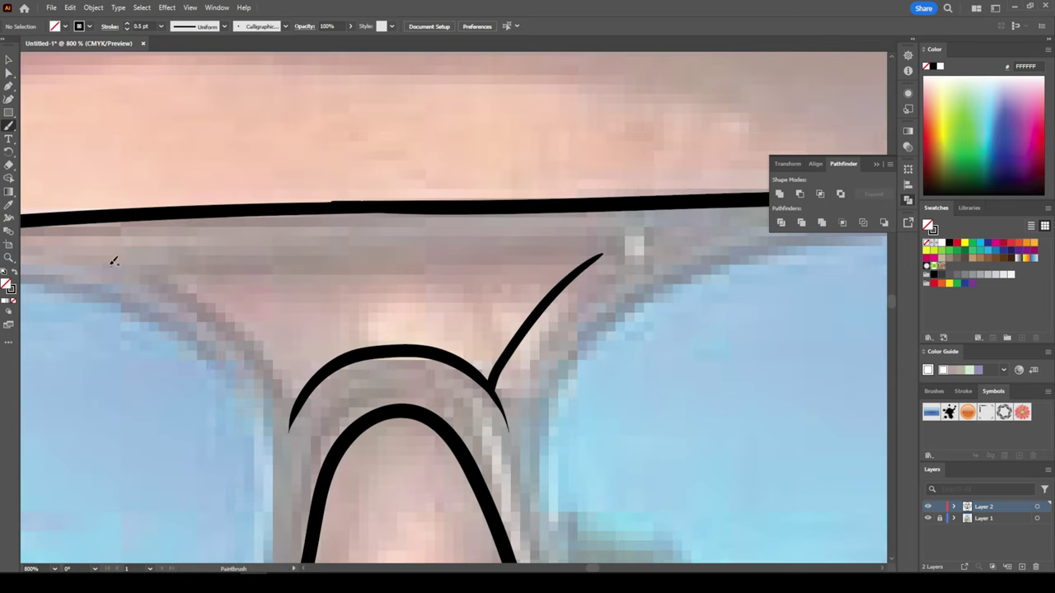
pyautogui.moveTo(113, 264); pyautogui.dragTo(301, 397)
pyautogui.moveTo(176, 276); pyautogui.dragTo(585, 272)
# Trace the bottom of one lens and outline the other lens.
pyautogui.scroll(-2, 585, 272)
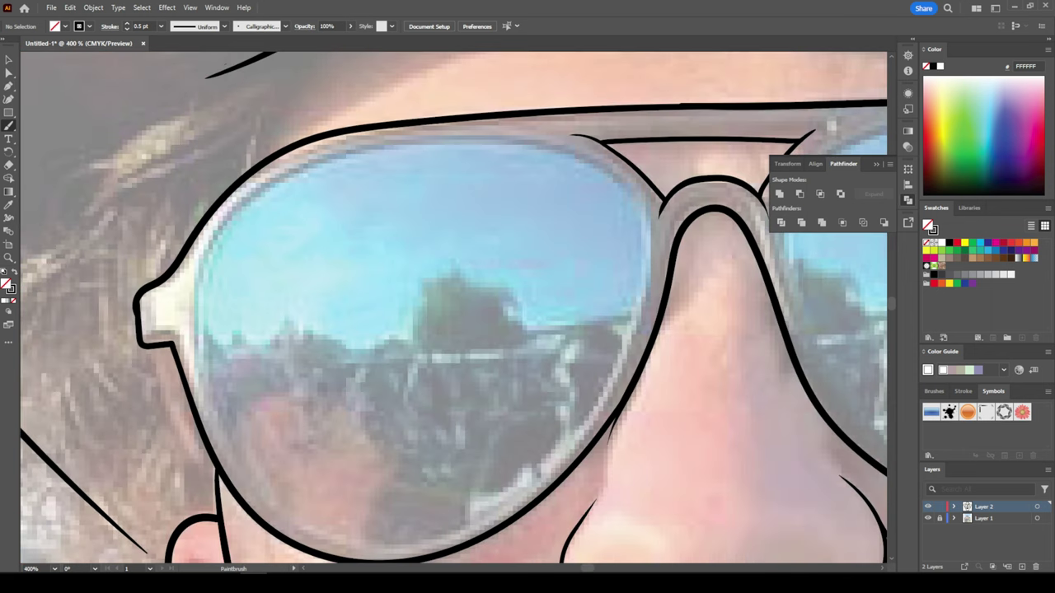
pyautogui.moveTo(272, 501)
pyautogui.mouseDown()
pyautogui.moveTo(645, 289)
pyautogui.moveTo(523, 139)
pyautogui.moveTo(253, 203)
pyautogui.moveTo(213, 369)
pyautogui.moveTo(297, 518)
pyautogui.mouseUp()
pyautogui.hscroll(5, 463, 524)
pyautogui.moveTo(311, 443)
pyautogui.mouseDown()
pyautogui.moveTo(268, 386)
pyautogui.moveTo(262, 157)
pyautogui.moveTo(516, 121)
pyautogui.moveTo(681, 233)
pyautogui.moveTo(593, 486)
pyautogui.moveTo(394, 491)
pyautogui.moveTo(268, 387)
pyautogui.mouseUp()
pyautogui.scroll(1, 452, 286)
# Extend the lens-edge stroke and draw two eyebrow strokes above the lens.
pyautogui.moveTo(452, 286)
pyautogui.mouseDown()
pyautogui.moveTo(547, 419)
pyautogui.moveTo(569, 531)
pyautogui.mouseUp()
pyautogui.scroll(5, 568, 532)
pyautogui.moveTo(402, 373); pyautogui.dragTo(270, 445)
pyautogui.moveTo(458, 248); pyautogui.dragTo(363, 462)
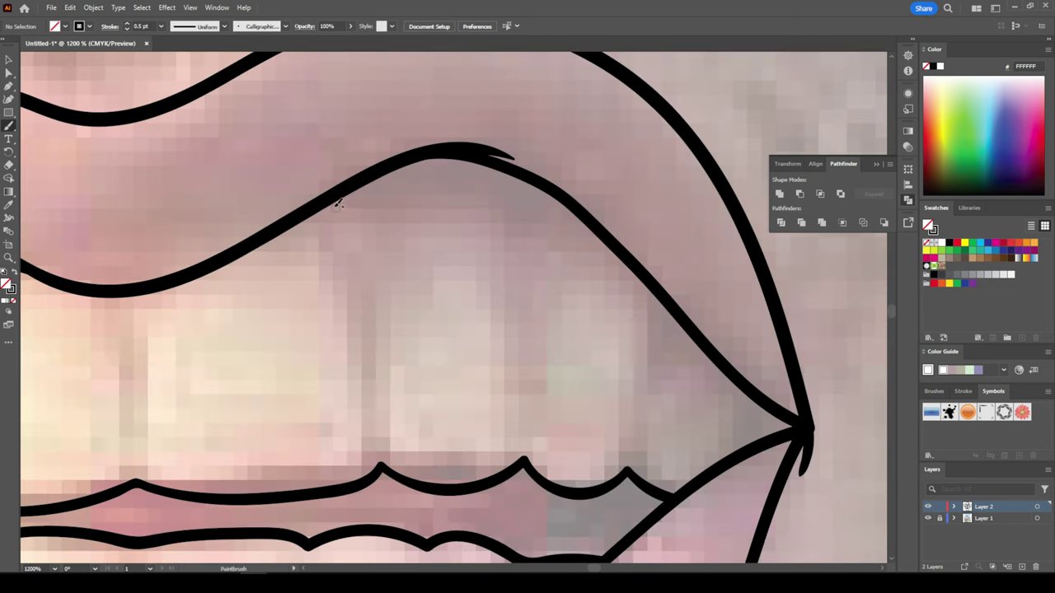
# Draw fang-shaped tooth details under the upper lip and along the other lip.
pyautogui.moveTo(346, 205)
pyautogui.mouseDown()
pyautogui.moveTo(449, 178)
pyautogui.moveTo(585, 221)
pyautogui.mouseUp()
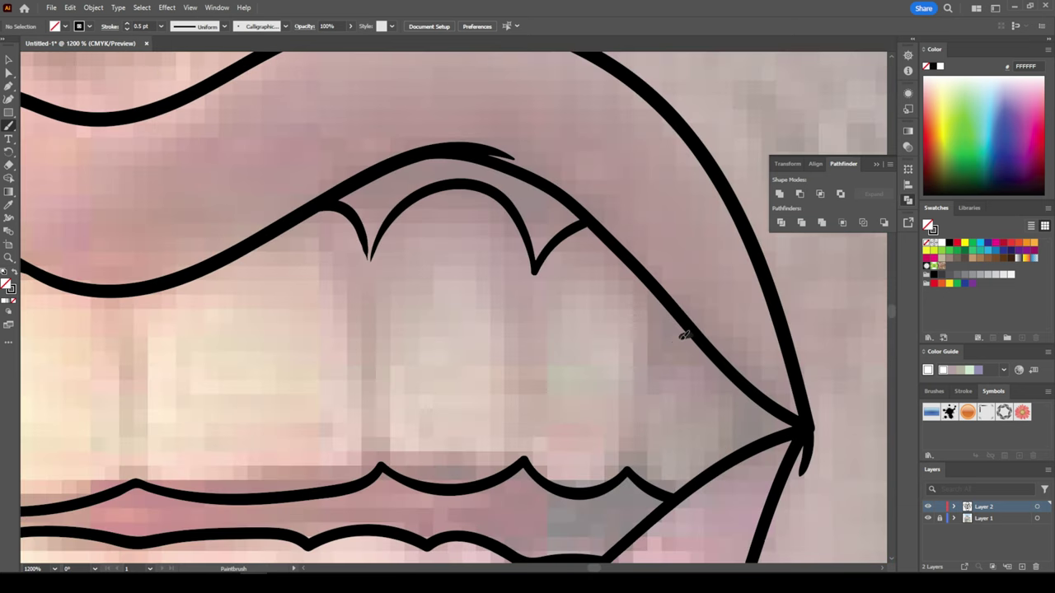
pyautogui.moveTo(689, 326); pyautogui.dragTo(656, 296)
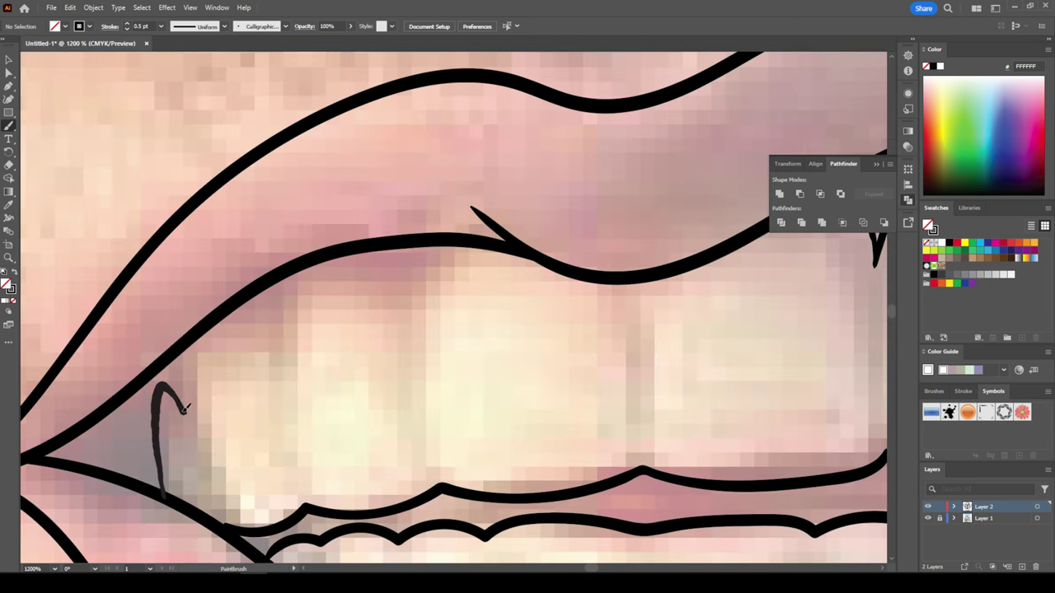
pyautogui.moveTo(160, 483)
pyautogui.mouseDown()
pyautogui.moveTo(242, 301)
pyautogui.moveTo(370, 266)
pyautogui.mouseUp()
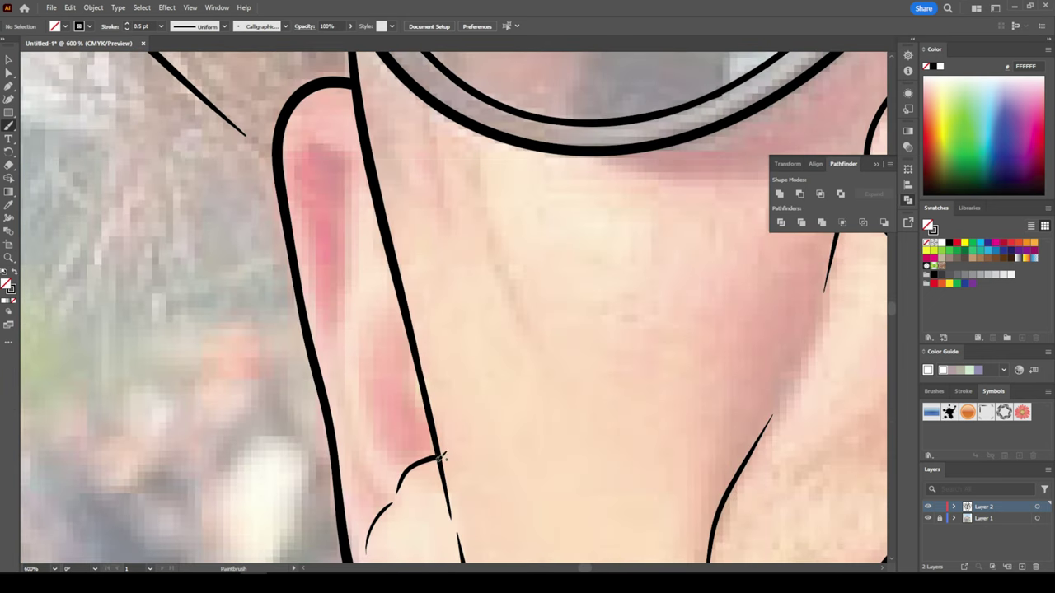
# Draw the inner curves of both ears.
pyautogui.moveTo(438, 453)
pyautogui.mouseDown()
pyautogui.moveTo(381, 504)
pyautogui.moveTo(307, 187)
pyautogui.moveTo(353, 213)
pyautogui.mouseUp()
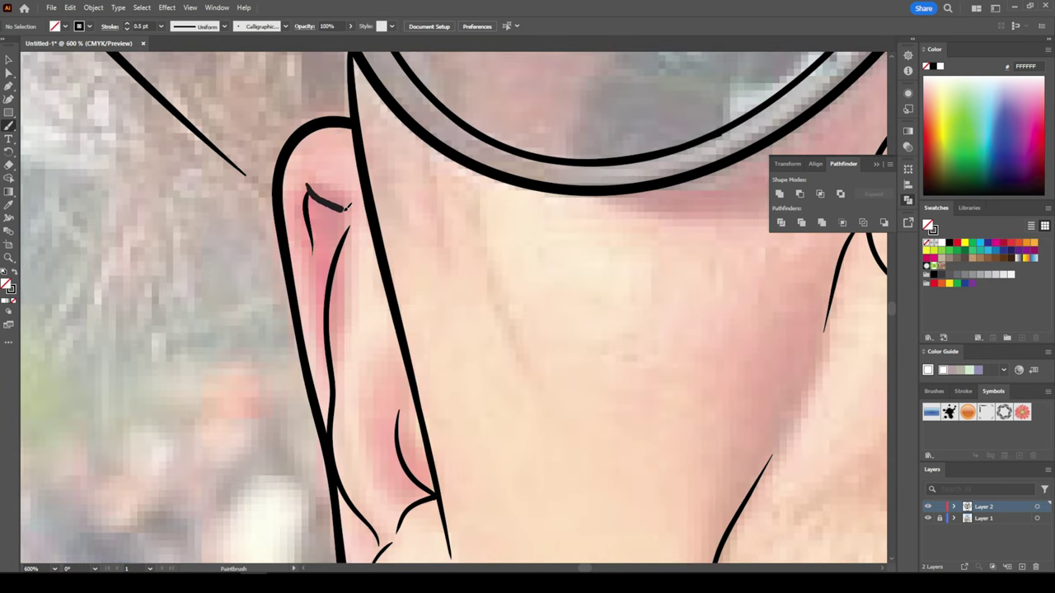
pyautogui.moveTo(355, 452); pyautogui.dragTo(380, 279)
pyautogui.moveTo(405, 437)
pyautogui.mouseDown()
pyautogui.moveTo(449, 328)
pyautogui.moveTo(393, 222)
pyautogui.mouseUp()
pyautogui.moveTo(418, 474); pyautogui.dragTo(510, 303)
pyautogui.moveTo(445, 177); pyautogui.dragTo(415, 146)
# Draw black-filled dark gaps at both mouth corners.
pyautogui.moveTo(156, 408)
pyautogui.mouseDown()
pyautogui.moveTo(239, 424)
pyautogui.moveTo(332, 398)
pyautogui.mouseUp()
pyautogui.moveTo(327, 296); pyautogui.dragTo(328, 307)
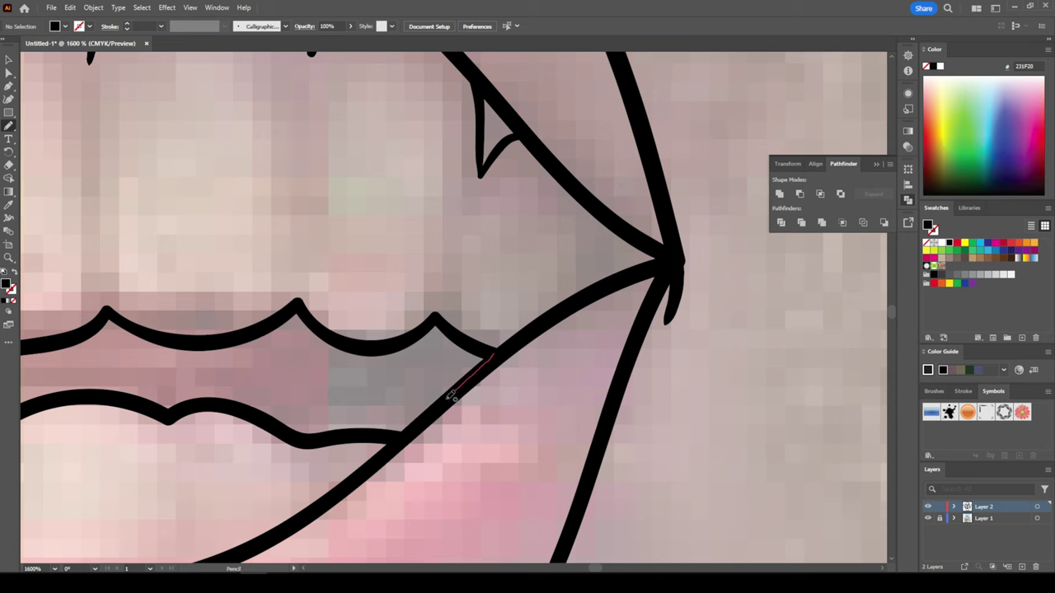
pyautogui.moveTo(492, 356); pyautogui.dragTo(288, 428)
pyautogui.moveTo(300, 314); pyautogui.dragTo(491, 354)
pyautogui.moveTo(165, 402); pyautogui.dragTo(230, 426)
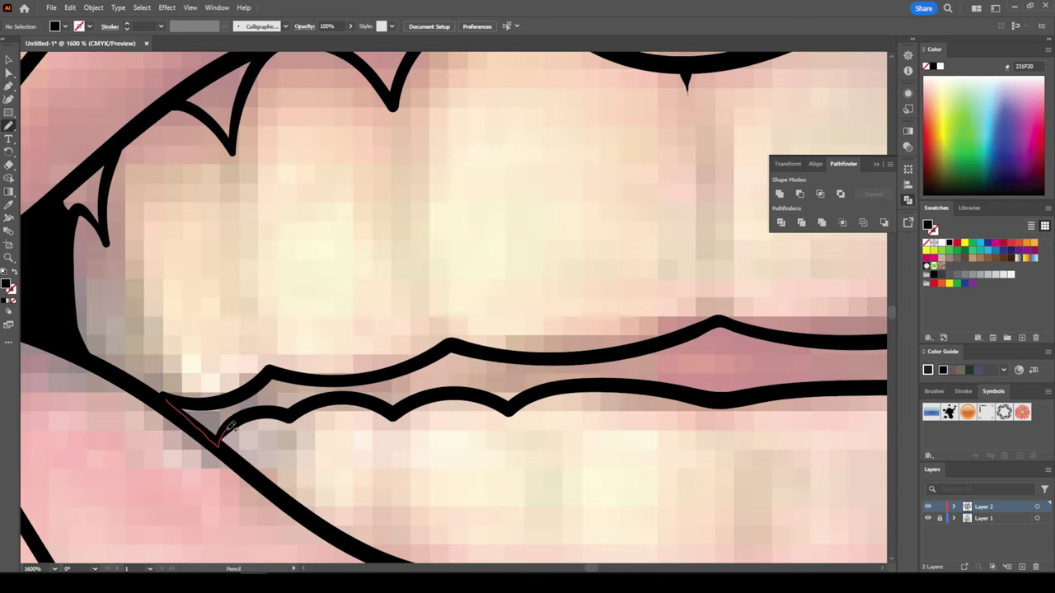
pyautogui.moveTo(266, 380); pyautogui.dragTo(300, 381)
pyautogui.moveTo(376, 311); pyautogui.dragTo(436, 278)
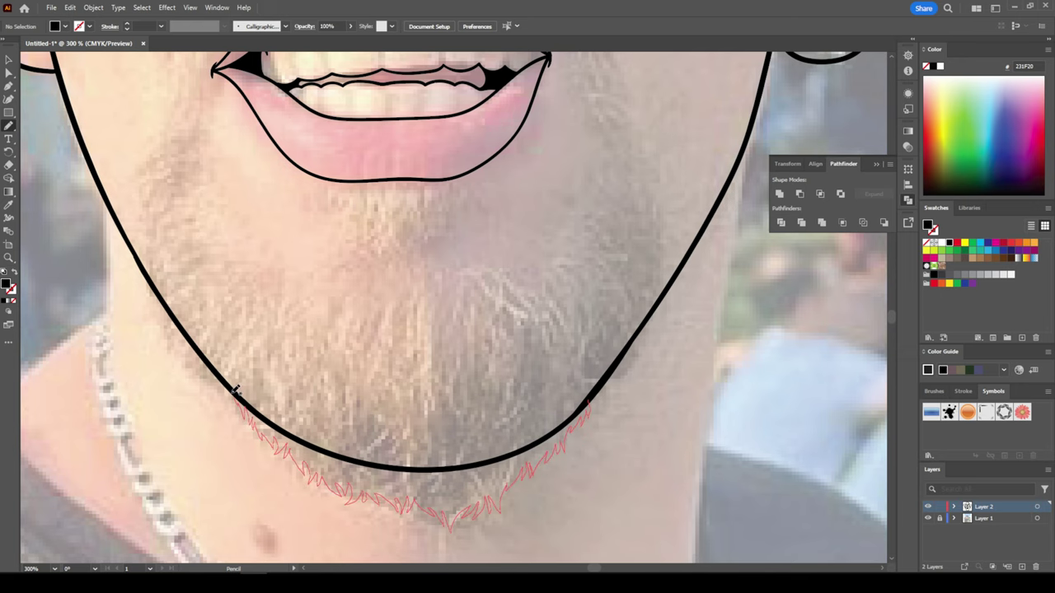
# Trace the spiky lower edge of the beard and its jagged hair strands.
pyautogui.moveTo(568, 410); pyautogui.dragTo(577, 406)
pyautogui.hotkey('ctrl', '+')
pyautogui.moveTo(346, 494); pyautogui.dragTo(390, 366)
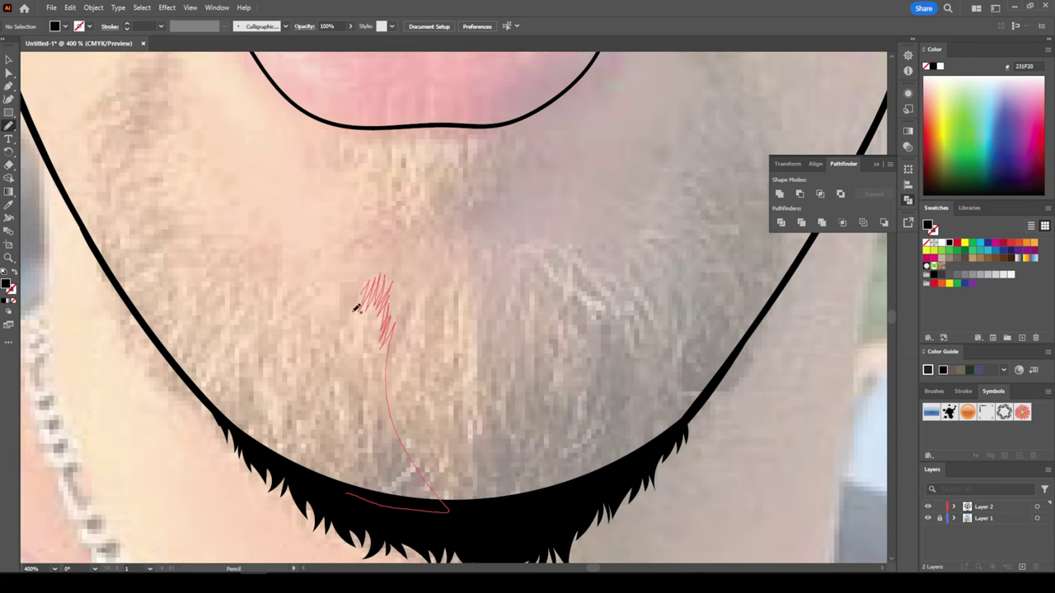
pyautogui.moveTo(356, 308)
pyautogui.mouseDown()
pyautogui.moveTo(326, 279)
pyautogui.moveTo(227, 287)
pyautogui.moveTo(178, 377)
pyautogui.mouseUp()
pyautogui.hotkey('ctrl', '-')
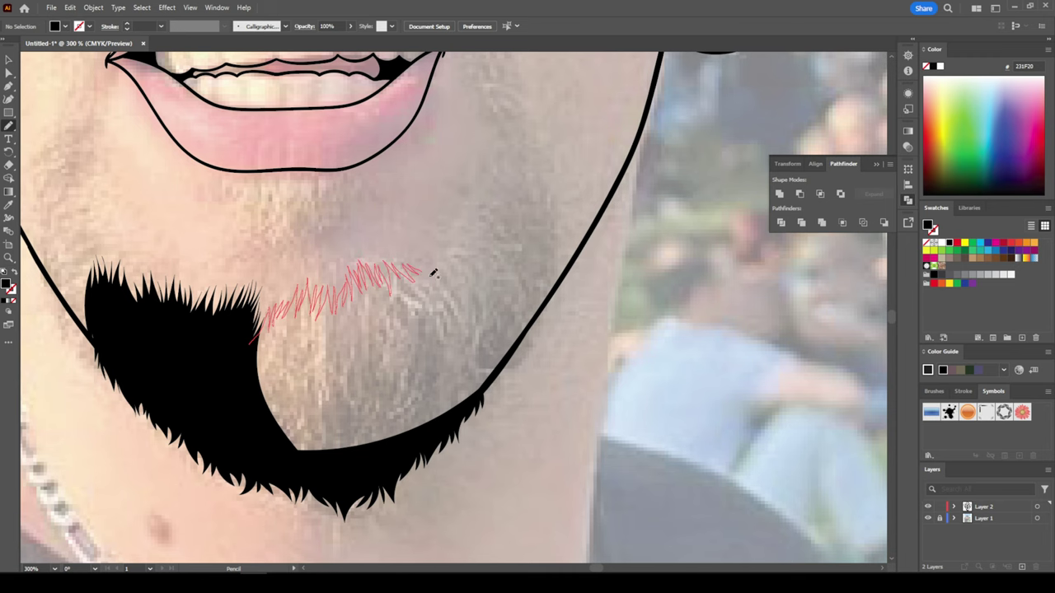
# Trace the beard's jagged top edge and close the shape along the right jaw.
pyautogui.moveTo(471, 247); pyautogui.dragTo(408, 437)
pyautogui.hotkey('ctrl', '+')
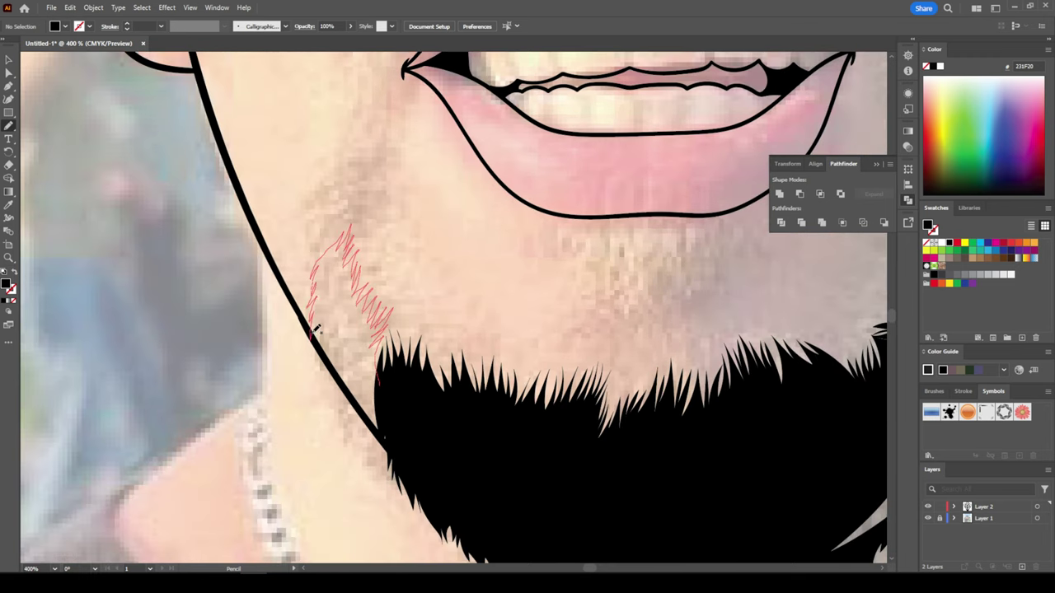
pyautogui.hotkey('ctrl', '-')
pyautogui.moveTo(437, 523); pyautogui.dragTo(520, 493)
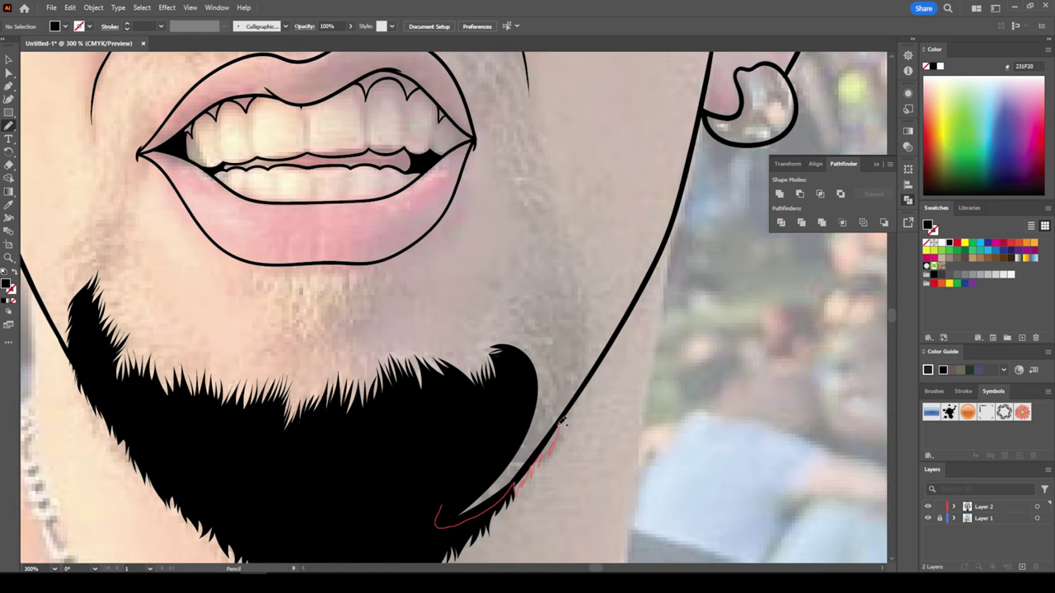
pyautogui.moveTo(579, 310); pyautogui.dragTo(568, 282)
pyautogui.hotkey('ctrl', '+')
pyautogui.hotkey('ctrl', '+')
pyautogui.moveTo(321, 256); pyautogui.dragTo(459, 251)
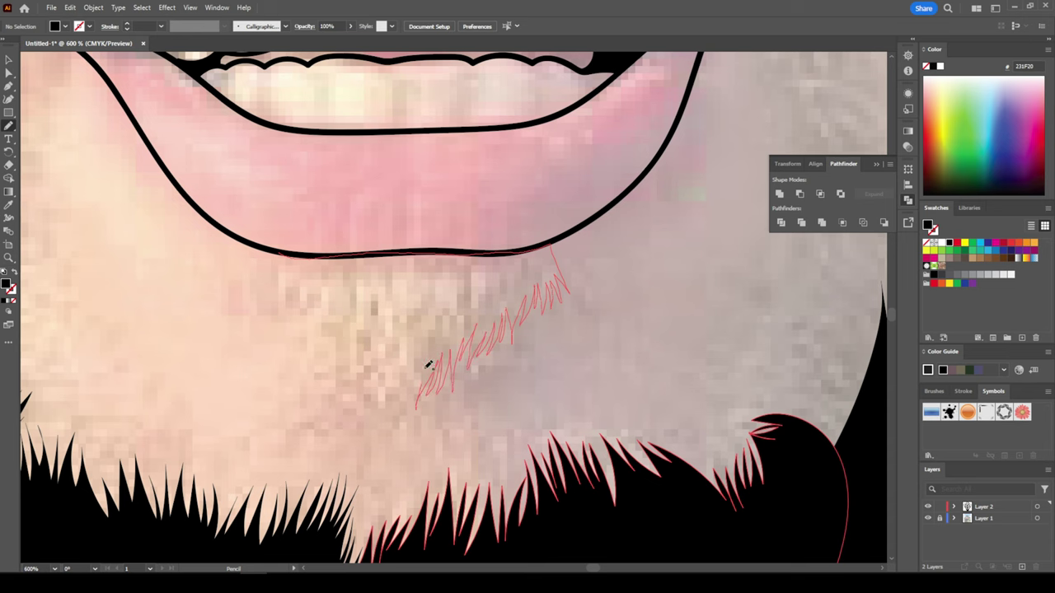
# Outline the spiky soul patch under the lower lip.
pyautogui.moveTo(428, 365)
pyautogui.mouseDown()
pyautogui.moveTo(377, 396)
pyautogui.moveTo(325, 360)
pyautogui.moveTo(270, 286)
pyautogui.mouseUp()
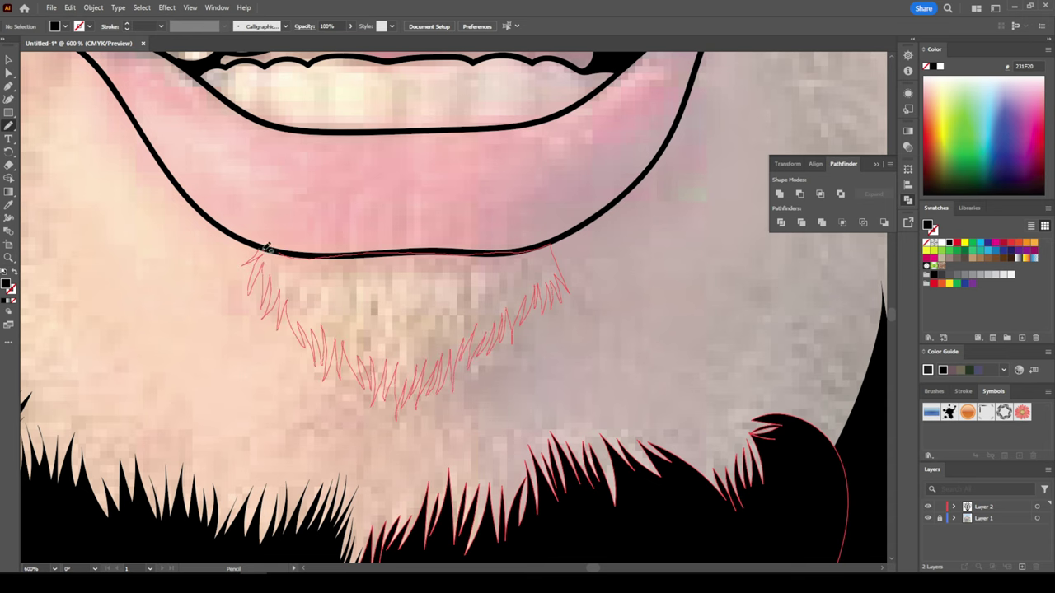
pyautogui.hotkey('ctrl', '-')
pyautogui.scroll(5, 233, 458)
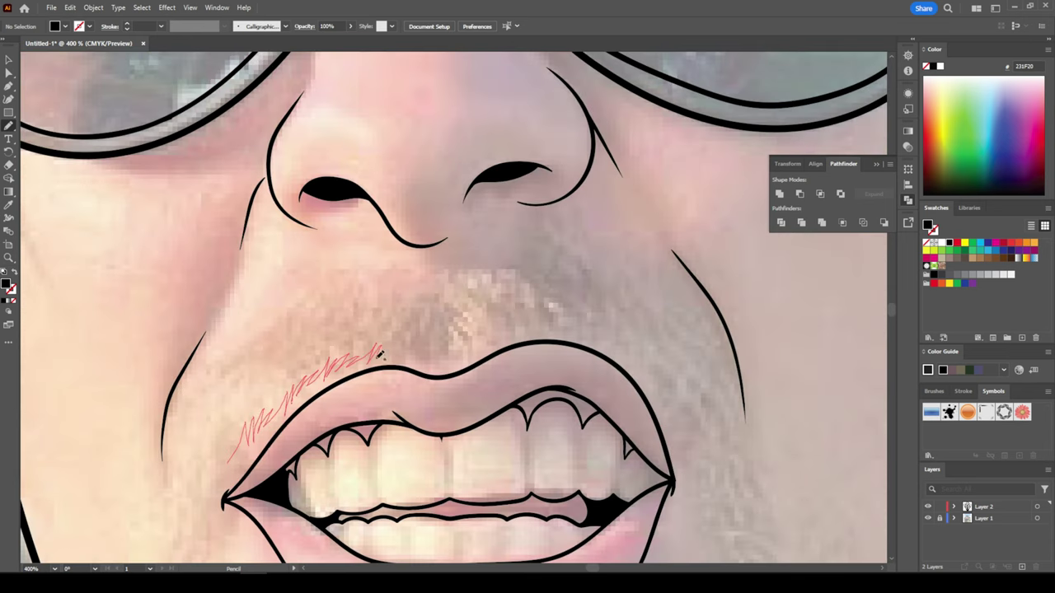
# Draw the spiky black mustache with the Pencil tool.
pyautogui.moveTo(385, 290)
pyautogui.mouseDown()
pyautogui.moveTo(341, 286)
pyautogui.moveTo(302, 324)
pyautogui.mouseUp()
pyautogui.moveTo(231, 393)
pyautogui.mouseDown()
pyautogui.moveTo(216, 449)
pyautogui.moveTo(224, 478)
pyautogui.mouseUp()
pyautogui.moveTo(445, 342); pyautogui.dragTo(334, 371)
pyautogui.moveTo(328, 353); pyautogui.dragTo(359, 372)
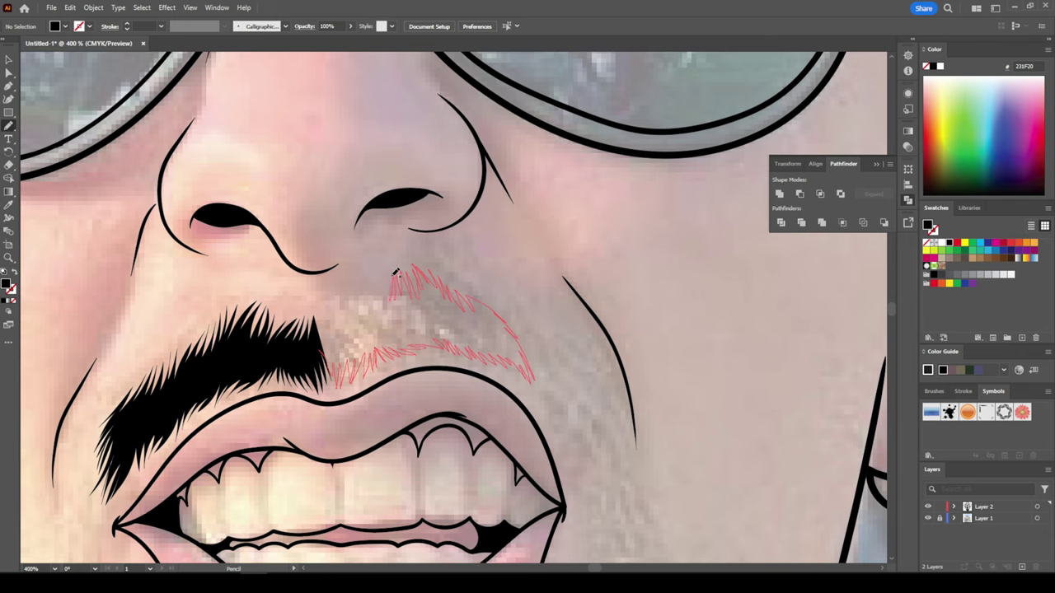
# Draw black hair tufts with strands beside the glasses arm.
pyautogui.scroll(-3, 387, 280)
pyautogui.moveTo(453, 239); pyautogui.dragTo(505, 285)
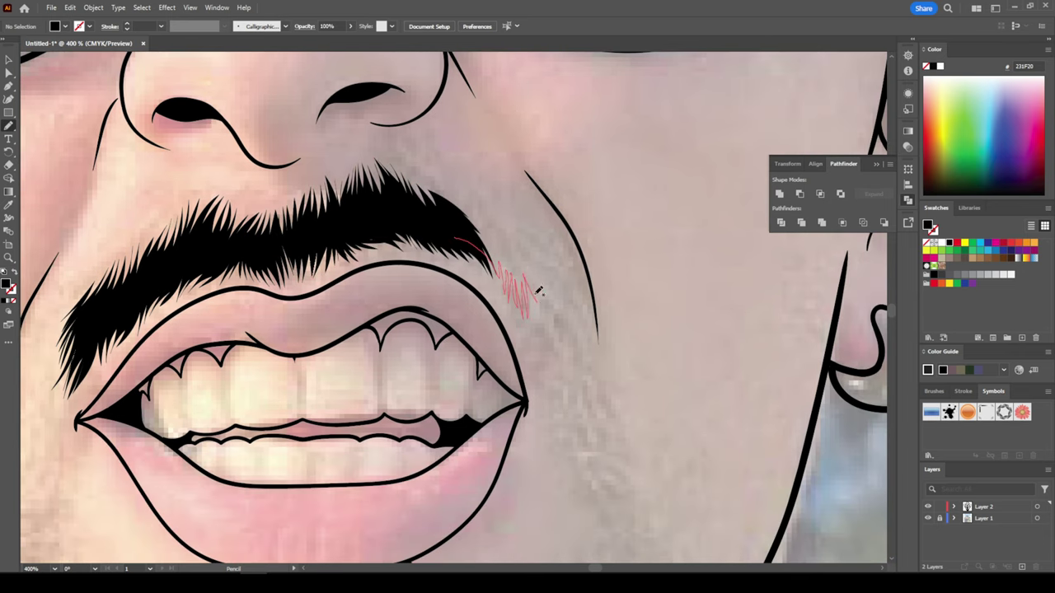
pyautogui.moveTo(498, 224); pyautogui.dragTo(476, 218)
pyautogui.moveTo(451, 287); pyautogui.dragTo(464, 313)
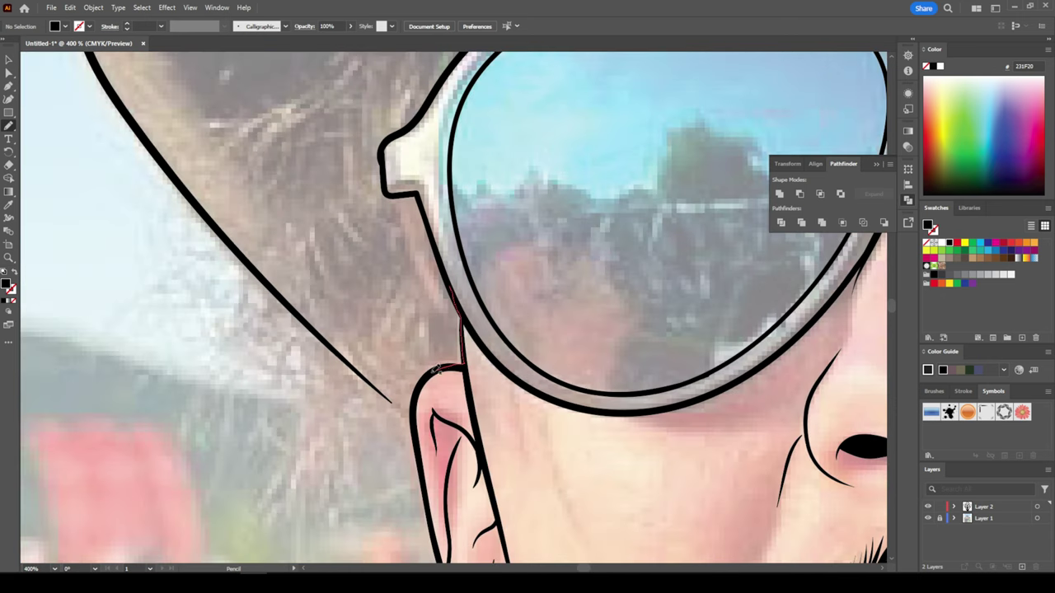
pyautogui.moveTo(346, 460); pyautogui.dragTo(445, 284)
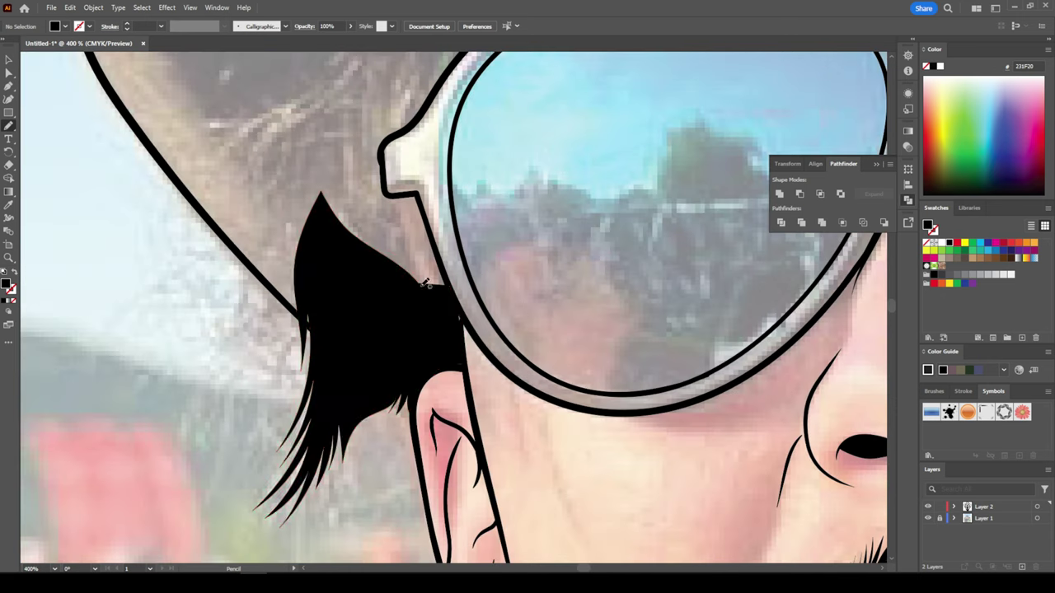
pyautogui.moveTo(338, 387); pyautogui.dragTo(309, 412)
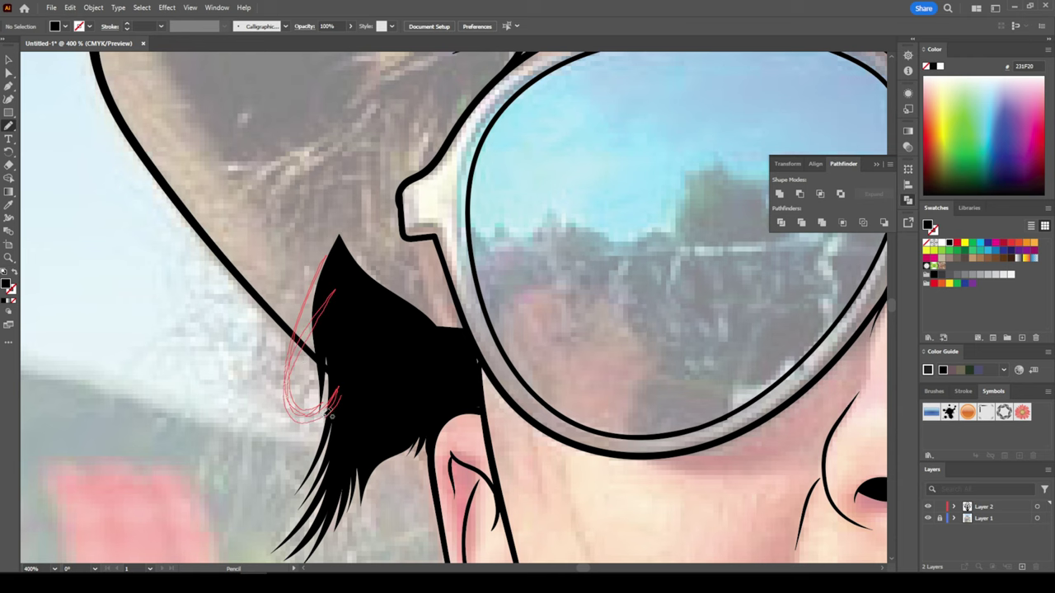
pyautogui.moveTo(300, 356)
pyautogui.mouseDown()
pyautogui.moveTo(318, 412)
pyautogui.moveTo(292, 401)
pyautogui.moveTo(275, 414)
pyautogui.mouseUp()
pyautogui.scroll(5, 341, 536)
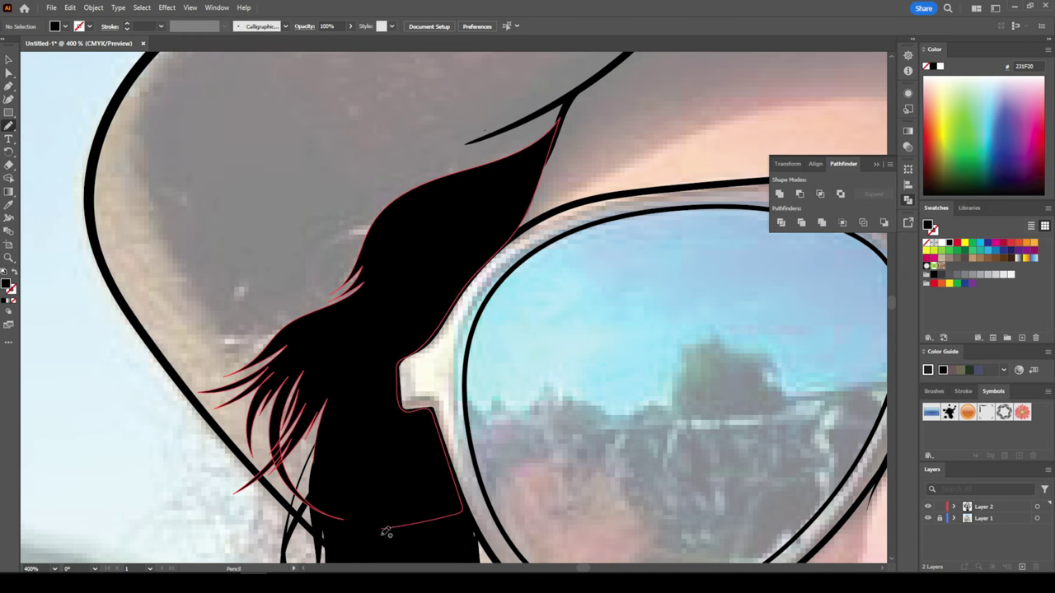
pyautogui.hscroll(10, 440, 416)
pyautogui.moveTo(318, 276); pyautogui.dragTo(320, 353)
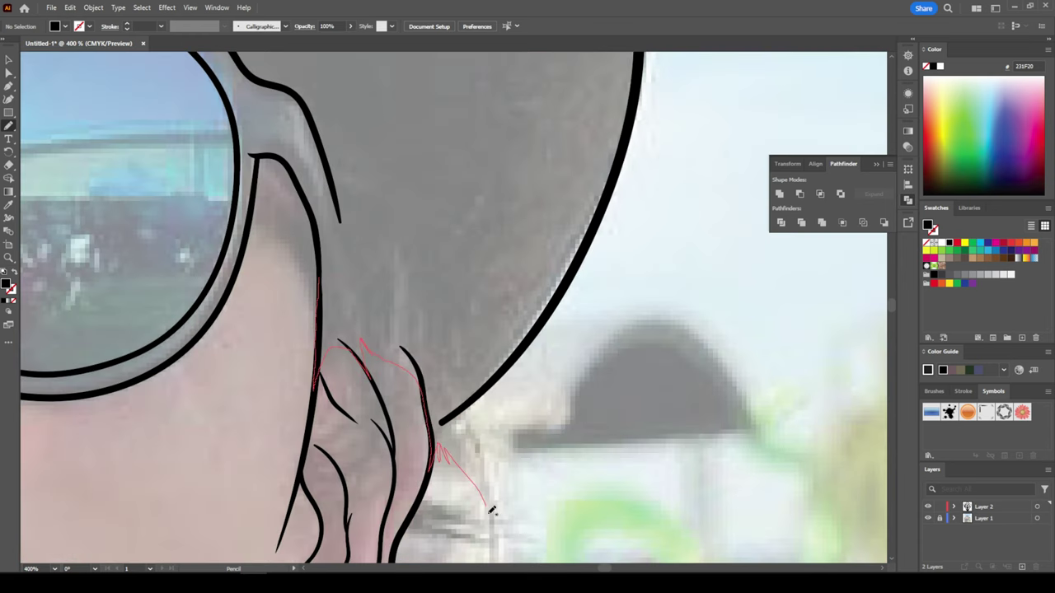
# Draw black hair strands down behind and beside the ear.
pyautogui.moveTo(489, 507); pyautogui.dragTo(464, 416)
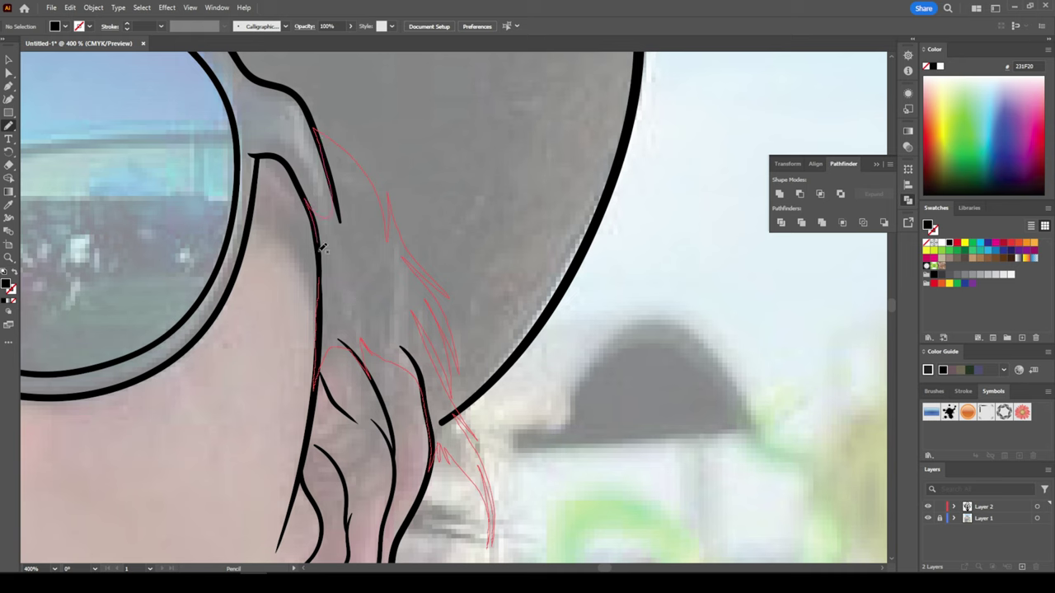
pyautogui.scroll(5, 397, 464)
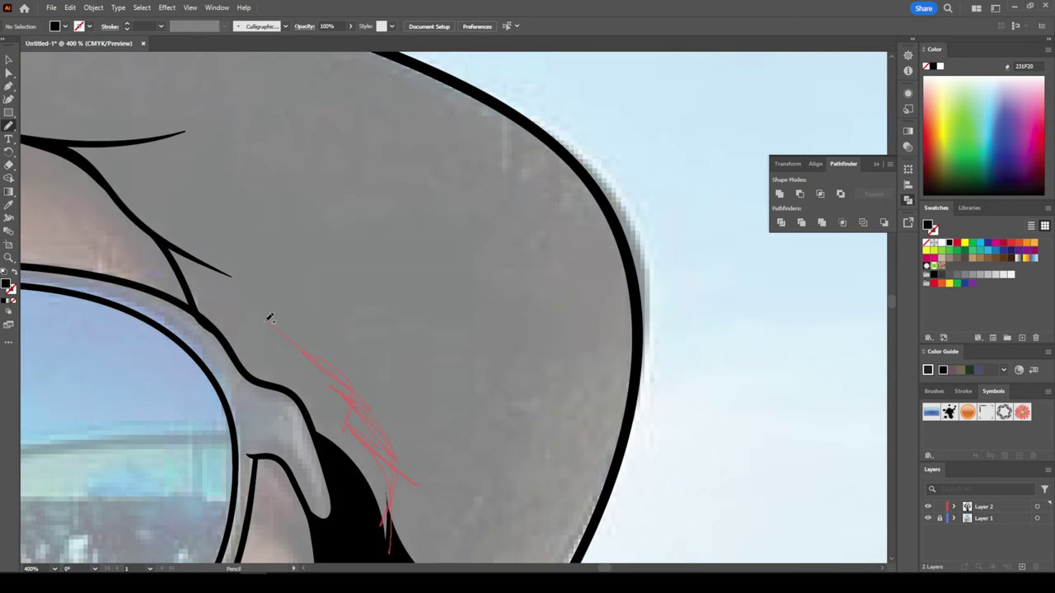
pyautogui.scroll(3, 249, 372)
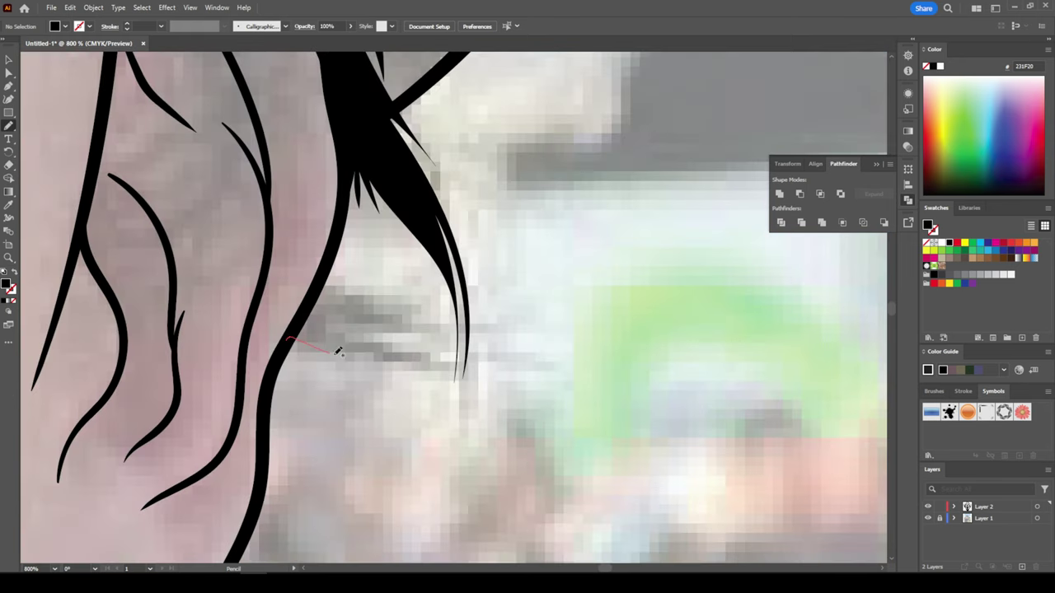
pyautogui.moveTo(289, 338); pyautogui.dragTo(337, 328)
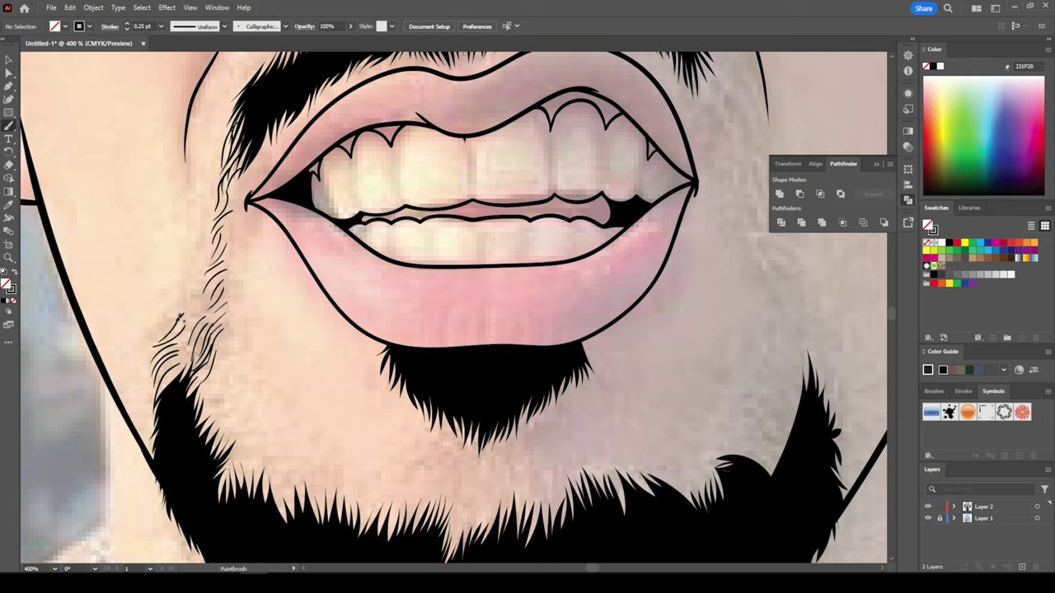
# Paint thin 0.25 pt Calligraphic hair strokes along the cheek and the beard's bottom edge.
pyautogui.scroll(-2, 321, 412)
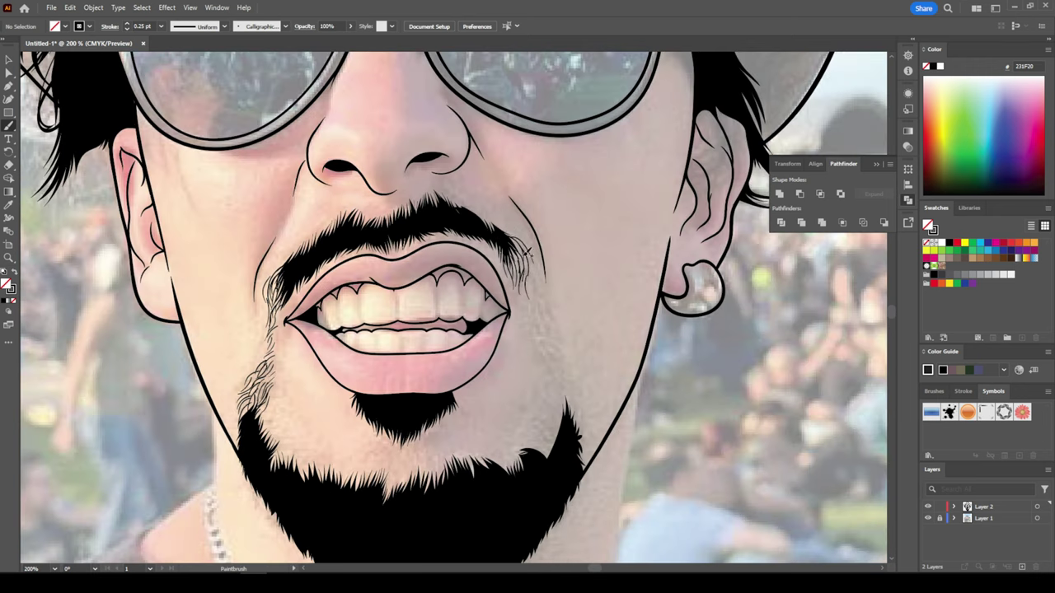
pyautogui.scroll(1, 449, 333)
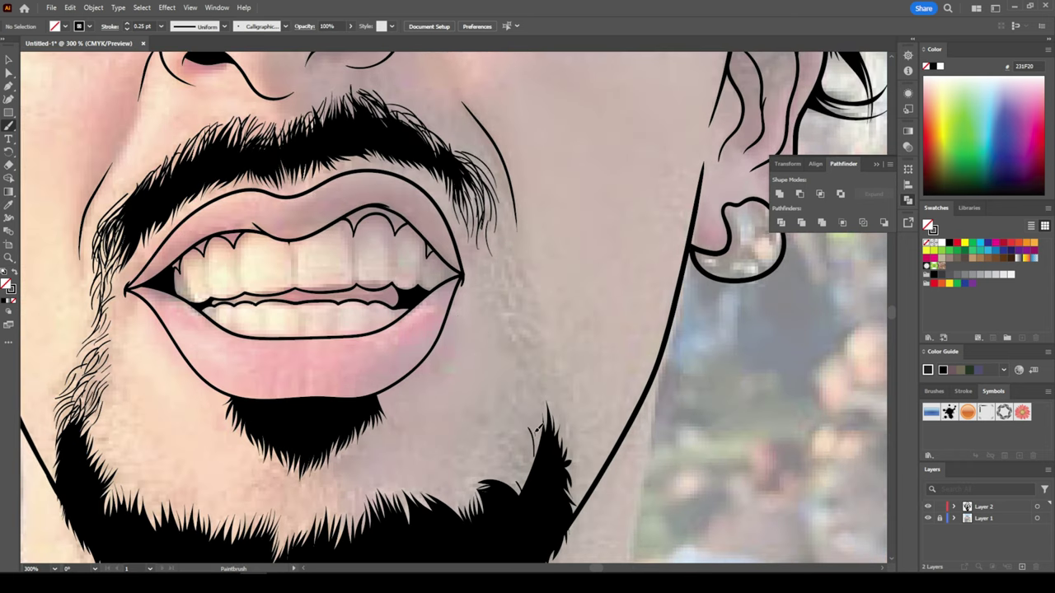
pyautogui.moveTo(537, 376); pyautogui.dragTo(511, 289)
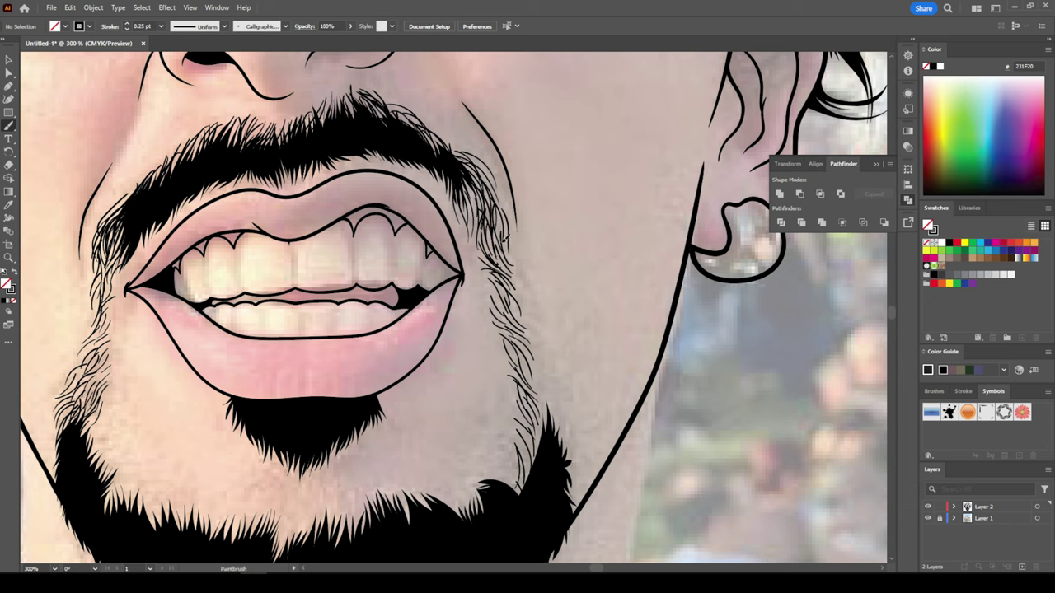
pyautogui.moveTo(426, 183); pyautogui.dragTo(563, 312)
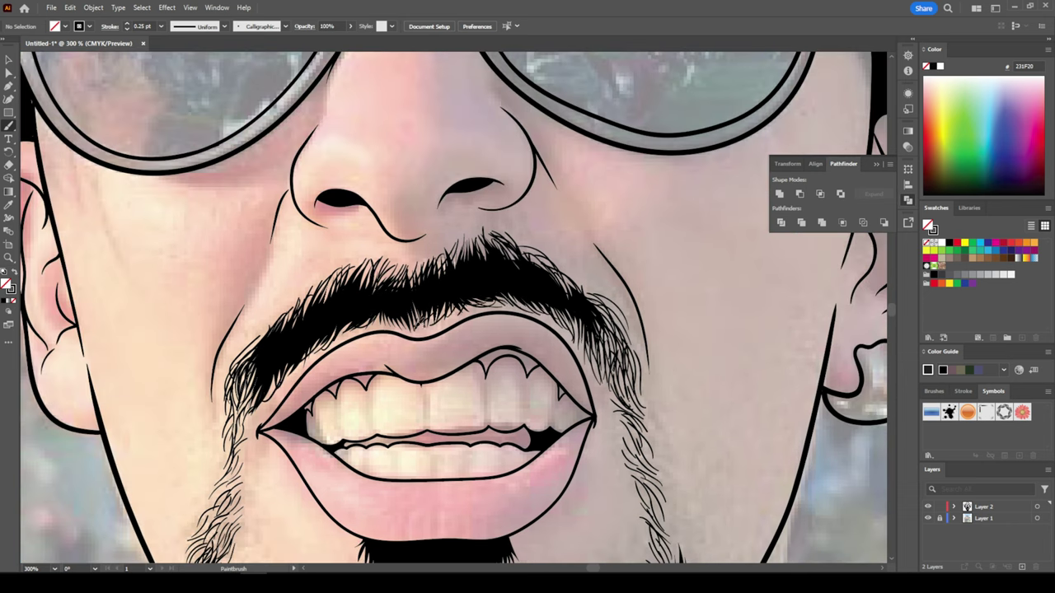
pyautogui.hotkey('ctrl', '-')
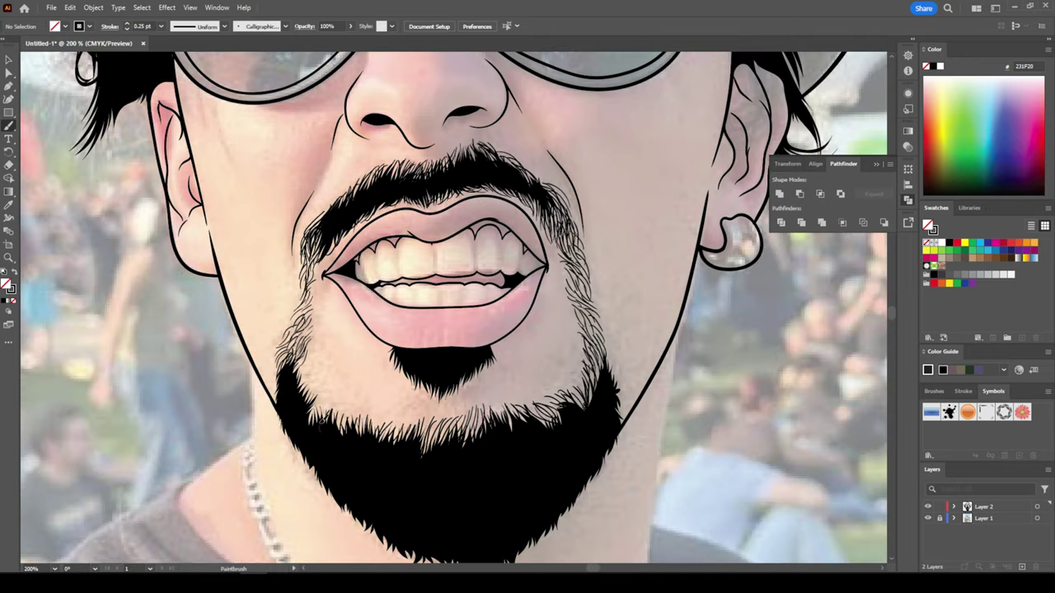
pyautogui.hotkey('ctrl', '+')
pyautogui.hotkey('ctrl', '+')
pyautogui.moveTo(697, 247)
pyautogui.mouseDown()
pyautogui.moveTo(553, 377)
pyautogui.moveTo(419, 453)
pyautogui.moveTo(239, 435)
pyautogui.moveTo(128, 338)
pyautogui.moveTo(54, 235)
pyautogui.moveTo(31, 172)
pyautogui.mouseUp()
# Add hair strokes along the beard's left edge and near the mouth corner.
pyautogui.scroll(5, 301, 367)
pyautogui.moveTo(297, 379); pyautogui.dragTo(277, 325)
pyautogui.moveTo(306, 401); pyautogui.dragTo(255, 255)
pyautogui.scroll(3, 272, 272)
pyautogui.moveTo(305, 337); pyautogui.dragTo(289, 290)
pyautogui.moveTo(326, 302); pyautogui.dragTo(342, 244)
pyautogui.scroll(2, 121, 503)
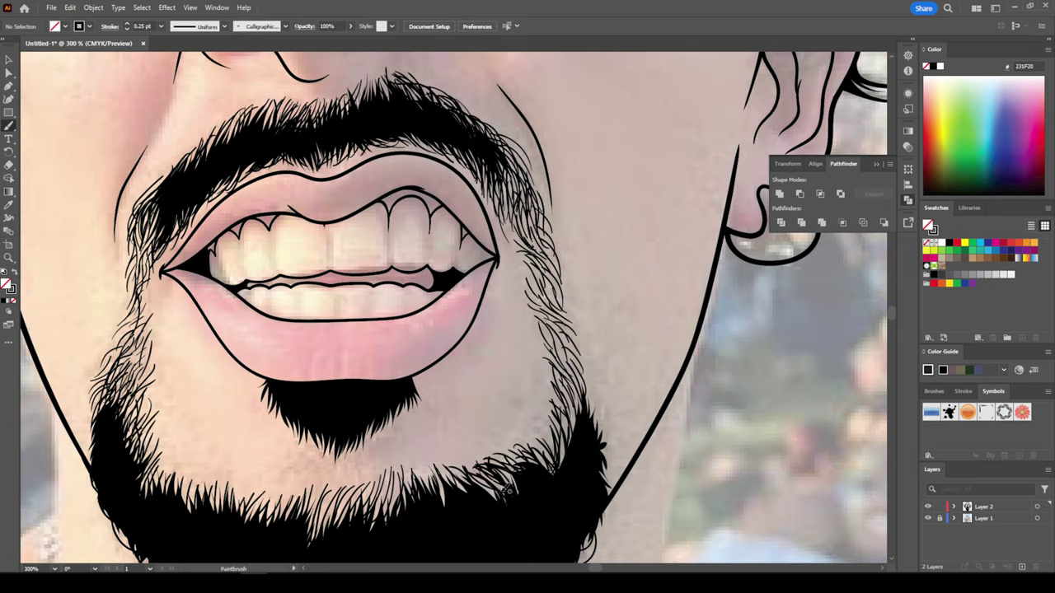
# Add hair strokes up the right beard edge and down the left beard edge.
pyautogui.moveTo(567, 453)
pyautogui.mouseDown()
pyautogui.moveTo(544, 414)
pyautogui.moveTo(540, 314)
pyautogui.moveTo(506, 218)
pyautogui.mouseUp()
pyautogui.moveTo(239, 256); pyautogui.dragTo(218, 321)
pyautogui.moveTo(219, 396); pyautogui.dragTo(210, 490)
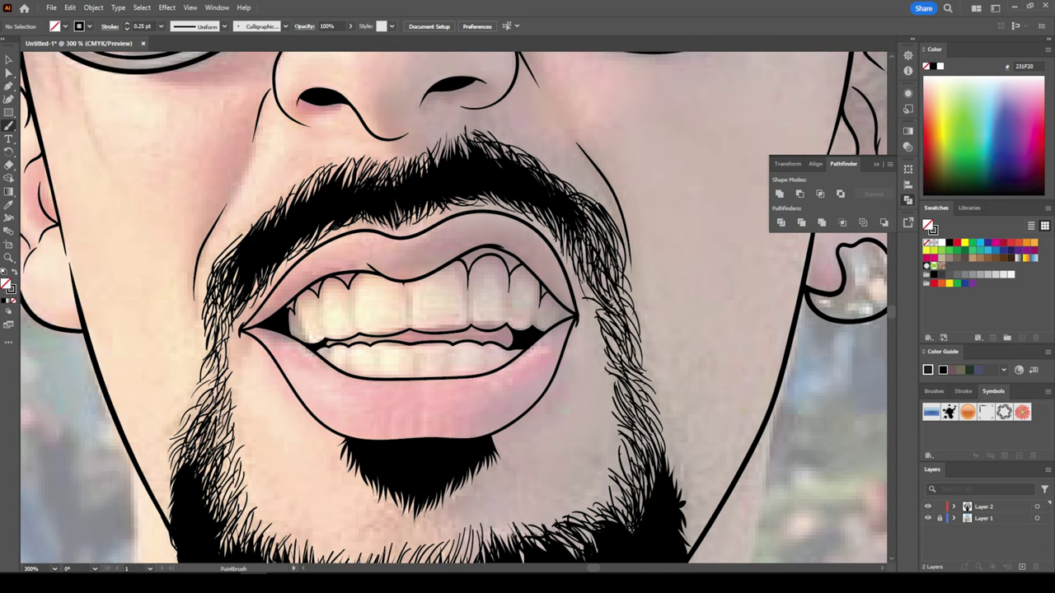
pyautogui.moveTo(182, 441)
pyautogui.mouseDown()
pyautogui.moveTo(169, 519)
pyautogui.moveTo(216, 329)
pyautogui.mouseUp()
pyautogui.scroll(2, 507, 527)
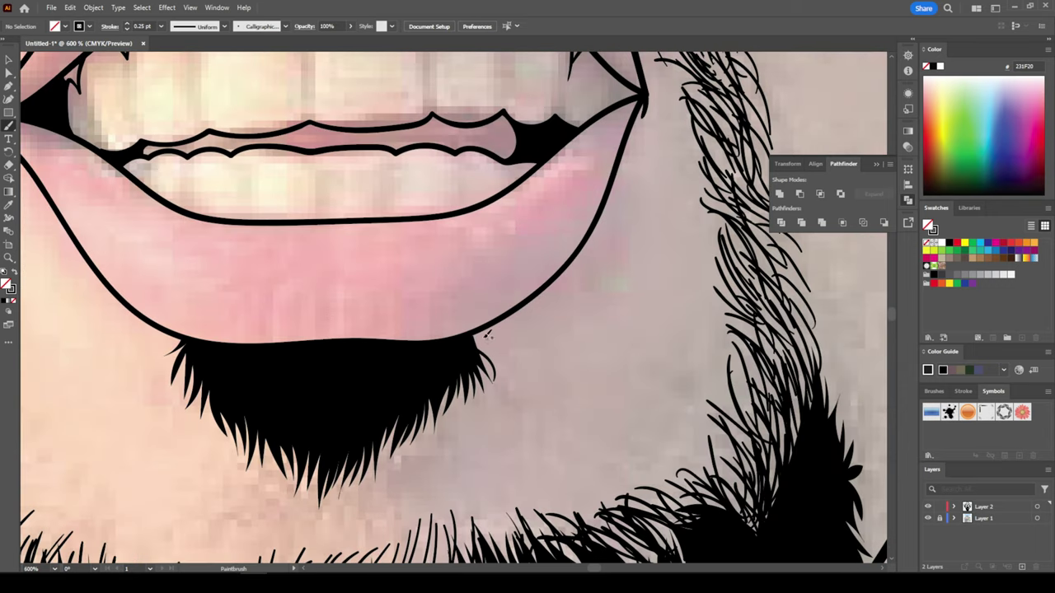
# Fringe the goatee's bottom and left edges with fine hair strokes.
pyautogui.moveTo(485, 334); pyautogui.dragTo(490, 375)
pyautogui.moveTo(458, 379)
pyautogui.mouseDown()
pyautogui.moveTo(433, 421)
pyautogui.moveTo(371, 474)
pyautogui.mouseUp()
pyautogui.moveTo(437, 416); pyautogui.dragTo(416, 437)
pyautogui.moveTo(334, 470); pyautogui.dragTo(317, 503)
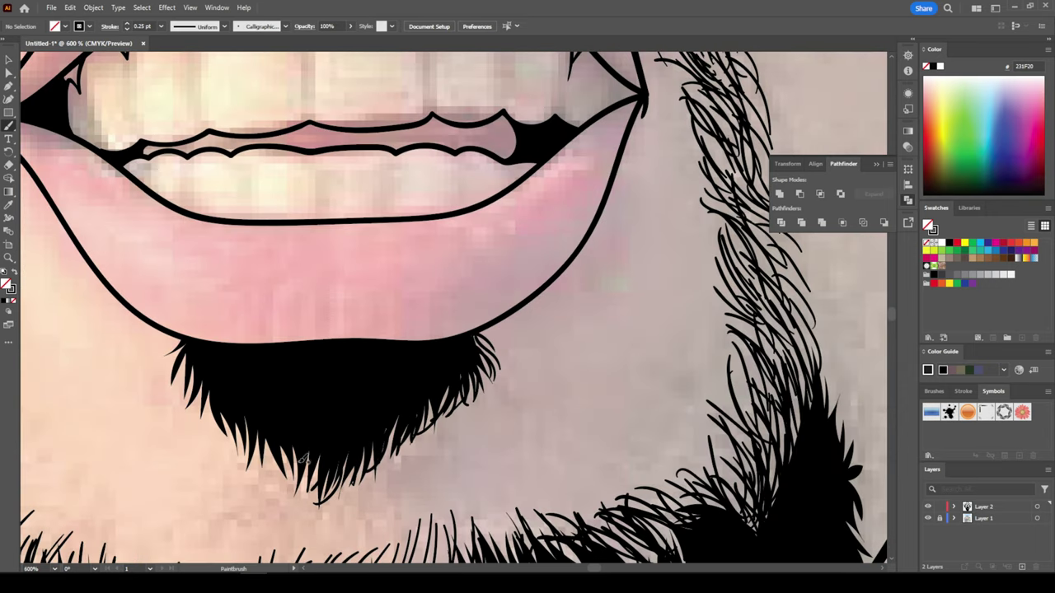
pyautogui.moveTo(277, 445); pyautogui.dragTo(206, 397)
pyautogui.moveTo(207, 422)
pyautogui.mouseDown()
pyautogui.moveTo(189, 371)
pyautogui.moveTo(172, 363)
pyautogui.mouseUp()
pyautogui.moveTo(192, 378); pyautogui.dragTo(163, 346)
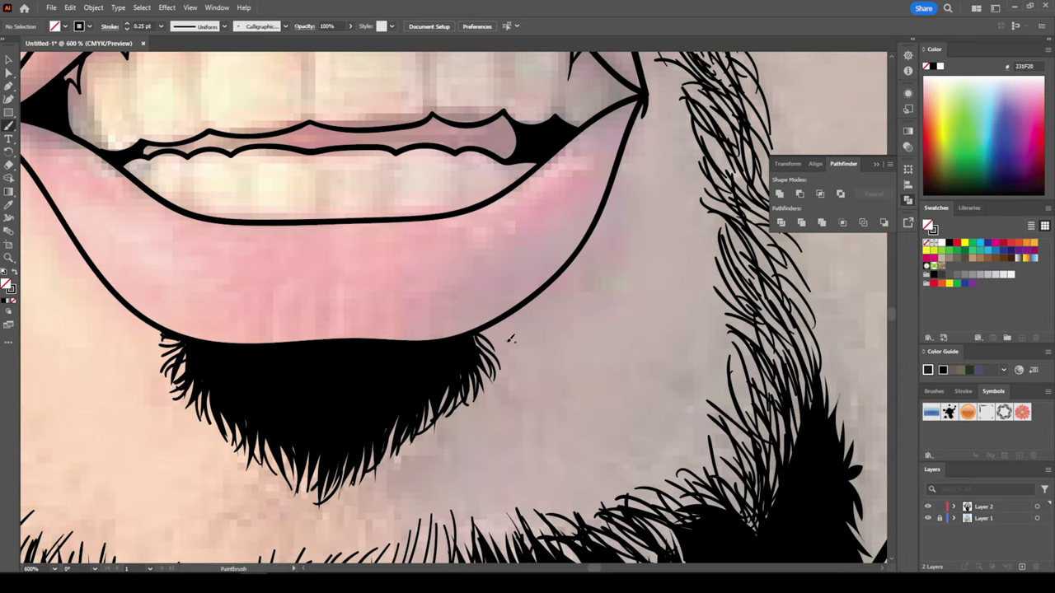
pyautogui.scroll(-2, 510, 337)
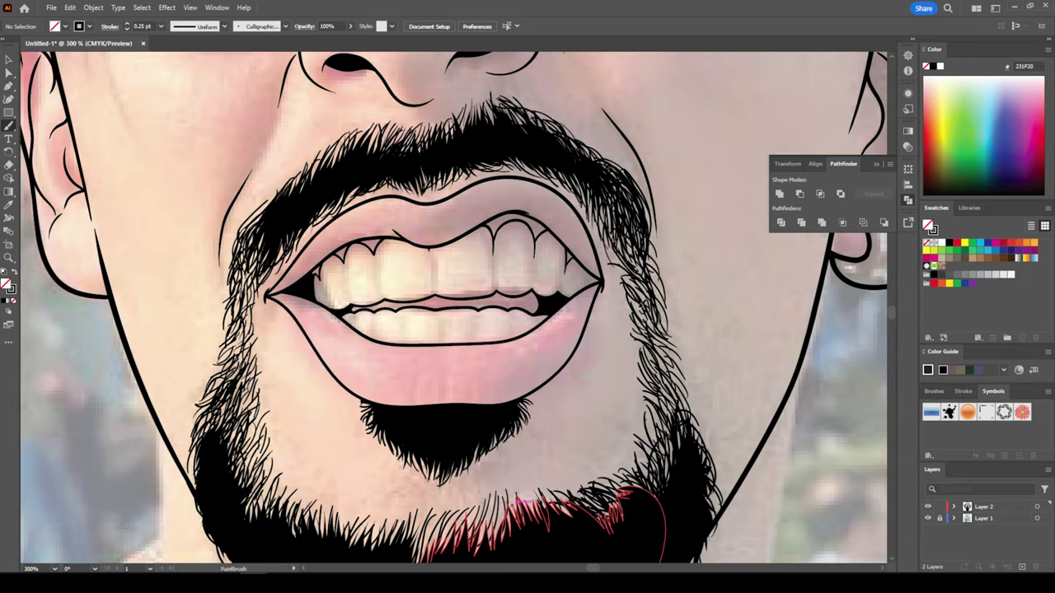
# Add thin hair strokes along the beard edges and the mustache's left edge.
pyautogui.moveTo(635, 249); pyautogui.dragTo(648, 321)
pyautogui.moveTo(623, 216); pyautogui.dragTo(637, 268)
pyautogui.moveTo(645, 290); pyautogui.dragTo(656, 367)
pyautogui.moveTo(248, 325); pyautogui.dragTo(218, 386)
pyautogui.moveTo(249, 288); pyautogui.dragTo(230, 324)
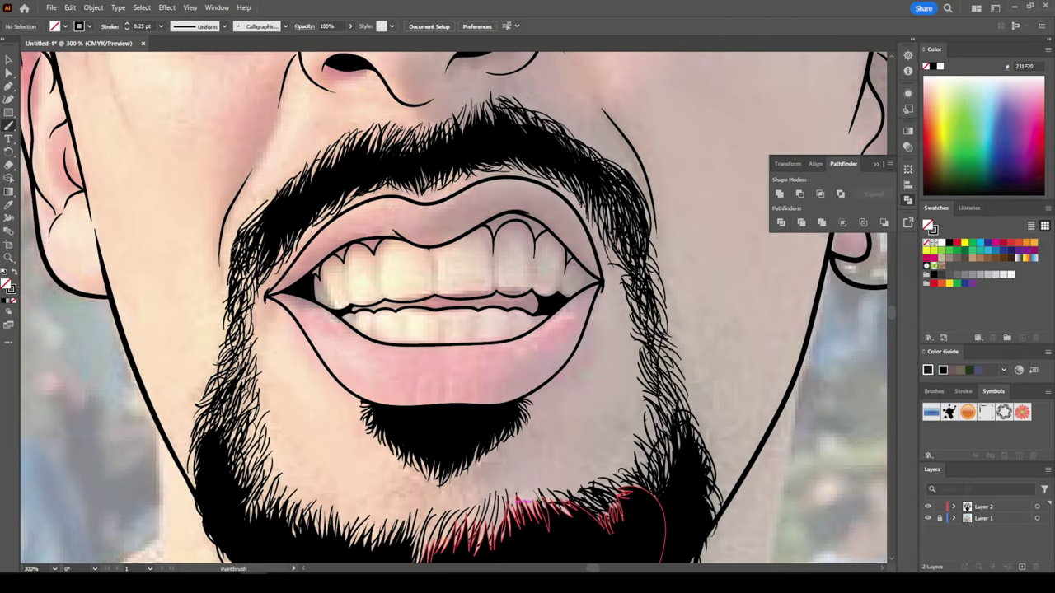
pyautogui.moveTo(252, 266); pyautogui.dragTo(231, 216)
pyautogui.moveTo(281, 288); pyautogui.dragTo(255, 251)
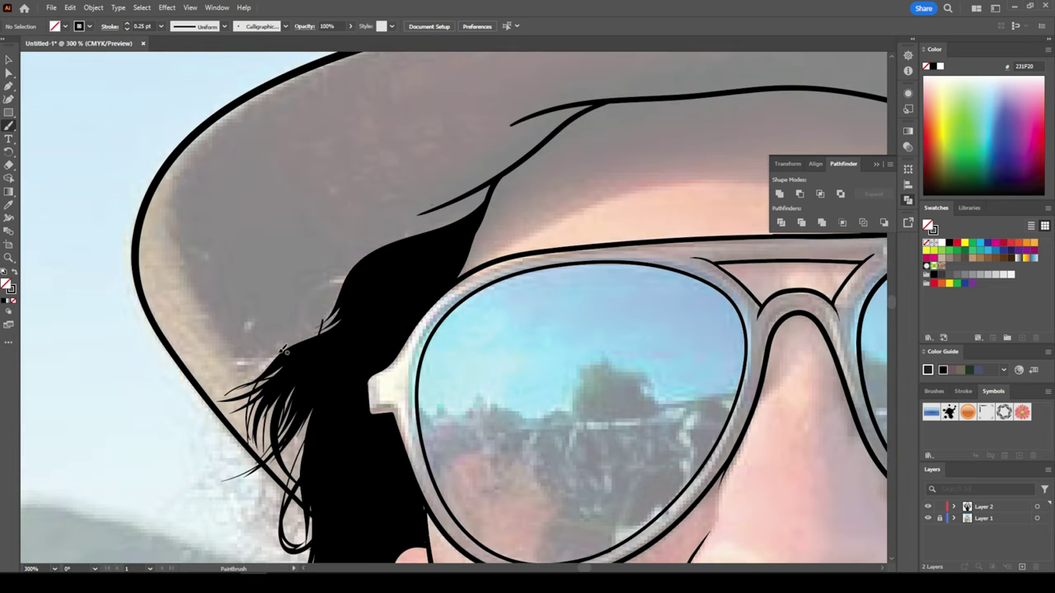
# Set the stroke weight to 1 pt and paint more strands across the hair.
pyautogui.moveTo(341, 292); pyautogui.dragTo(252, 349)
pyautogui.moveTo(424, 242); pyautogui.dragTo(317, 305)
pyautogui.click(160, 26)
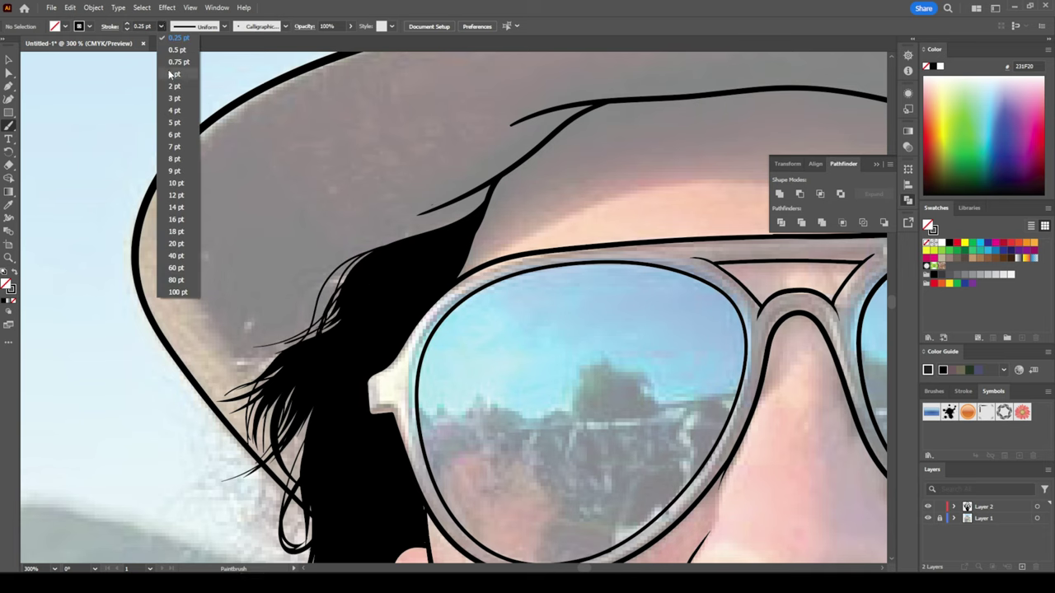
pyautogui.click(177, 89)
pyautogui.moveTo(298, 342); pyautogui.dragTo(249, 467)
pyautogui.moveTo(381, 244)
pyautogui.mouseDown()
pyautogui.moveTo(240, 358)
pyautogui.moveTo(239, 370)
pyautogui.mouseUp()
pyautogui.moveTo(487, 202); pyautogui.dragTo(235, 346)
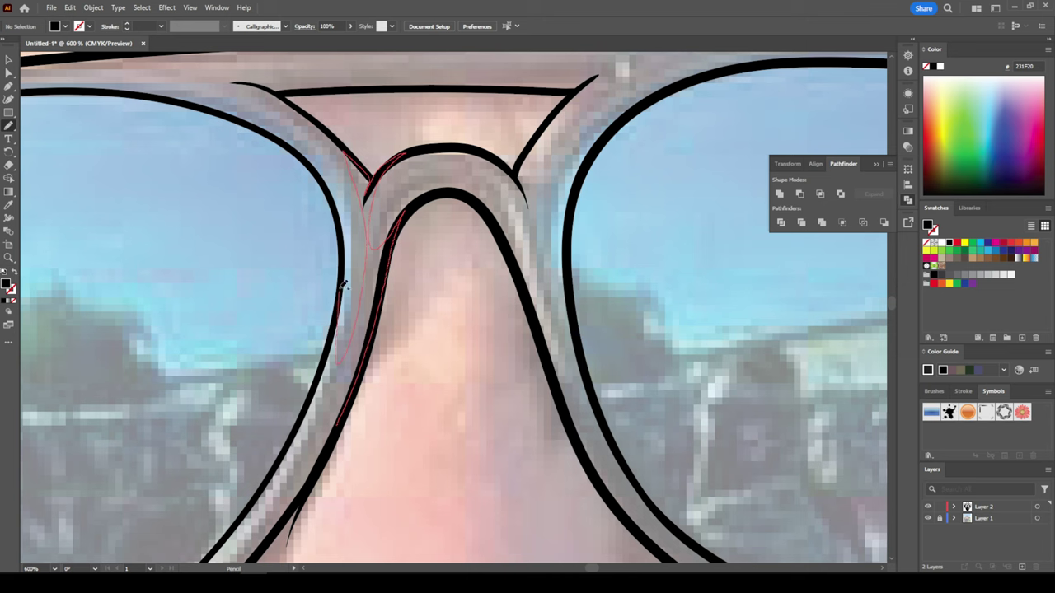
# Trace the glasses bridge and rim, outline the lower teeth, and draw the hat brim line.
pyautogui.moveTo(344, 284); pyautogui.dragTo(268, 482)
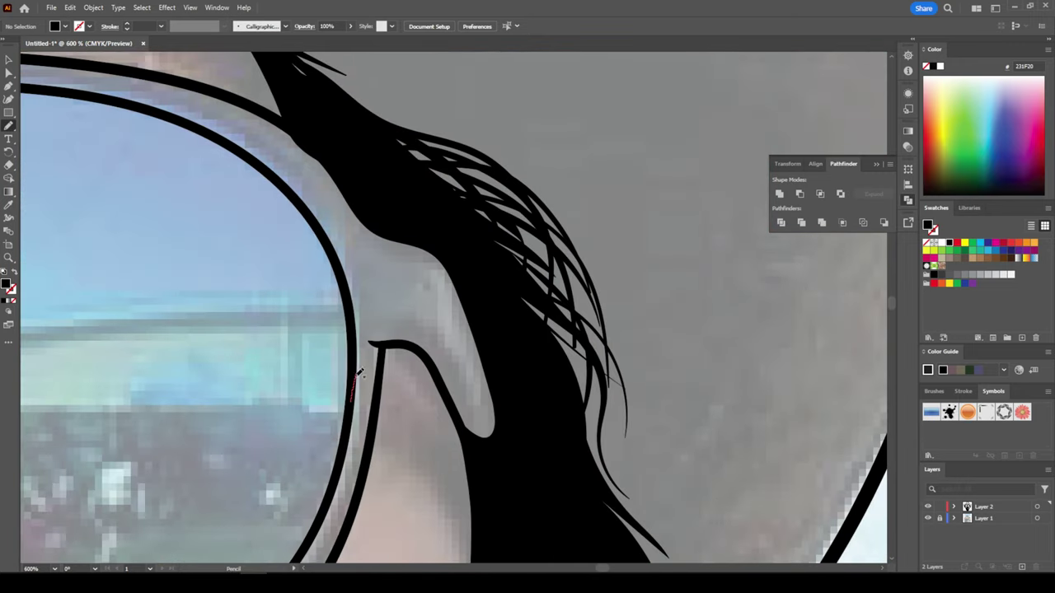
pyautogui.moveTo(376, 404); pyautogui.dragTo(506, 414)
pyautogui.moveTo(418, 254)
pyautogui.mouseDown()
pyautogui.moveTo(348, 237)
pyautogui.moveTo(348, 417)
pyautogui.mouseUp()
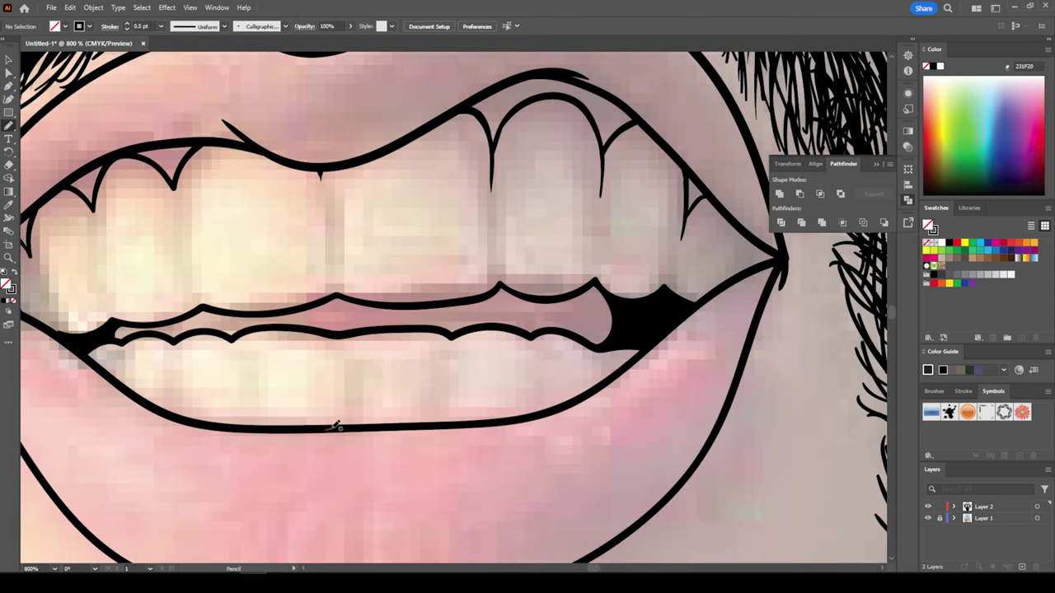
pyautogui.moveTo(523, 403); pyautogui.dragTo(522, 404)
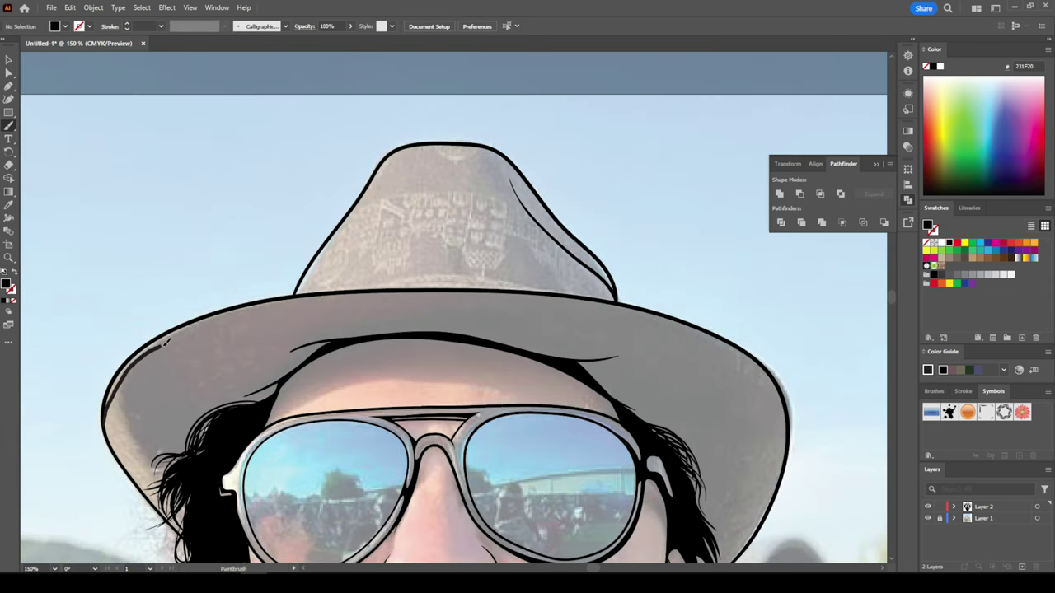
pyautogui.moveTo(165, 342)
pyautogui.mouseDown()
pyautogui.moveTo(363, 292)
pyautogui.moveTo(552, 298)
pyautogui.moveTo(704, 334)
pyautogui.mouseUp()
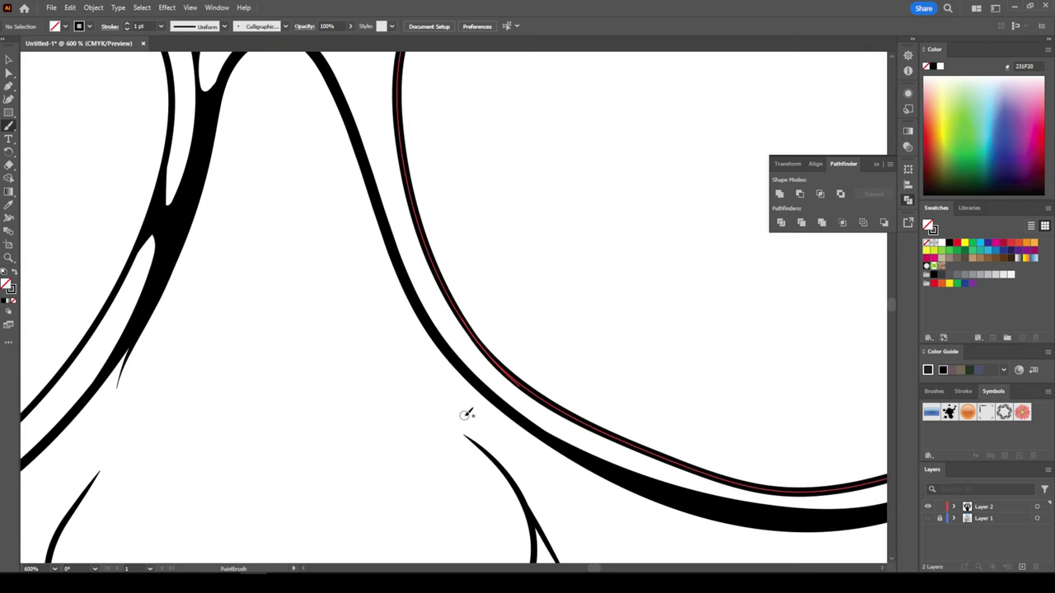
# Add an ear detail stroke, then draw a peach skin-tone rectangle over the whole artboard.
pyautogui.moveTo(235, 416)
pyautogui.mouseDown()
pyautogui.moveTo(368, 380)
pyautogui.moveTo(410, 284)
pyautogui.mouseUp()
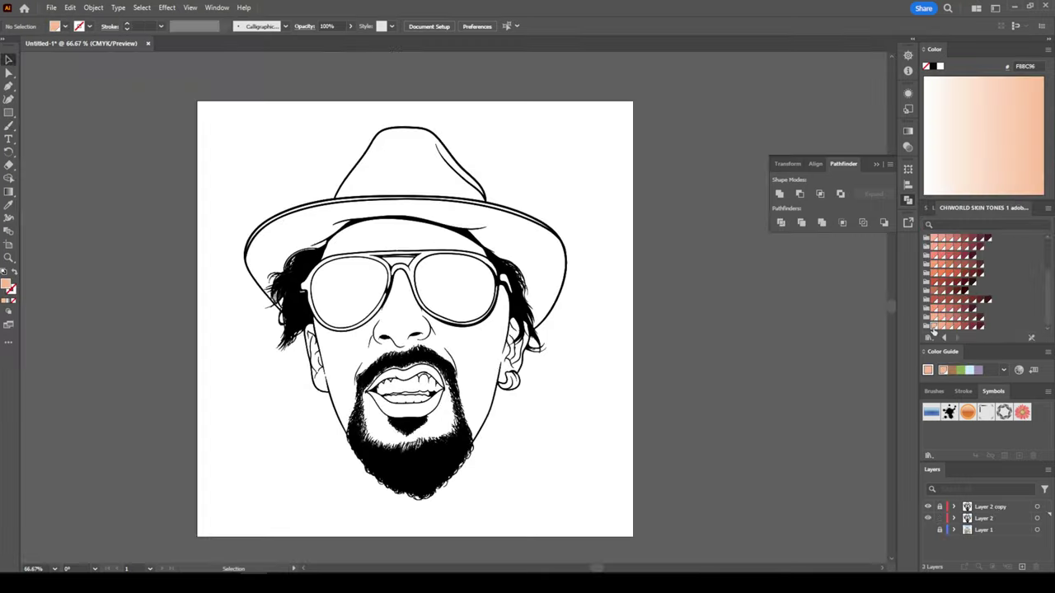
pyautogui.click(9, 112)
pyautogui.moveTo(209, 101); pyautogui.dragTo(610, 532)
# Group the peach rectangle with the line art and isolate the merged group for editing.
pyautogui.press('v')
pyautogui.rightClick(261, 148)
pyautogui.moveTo(290, 415)
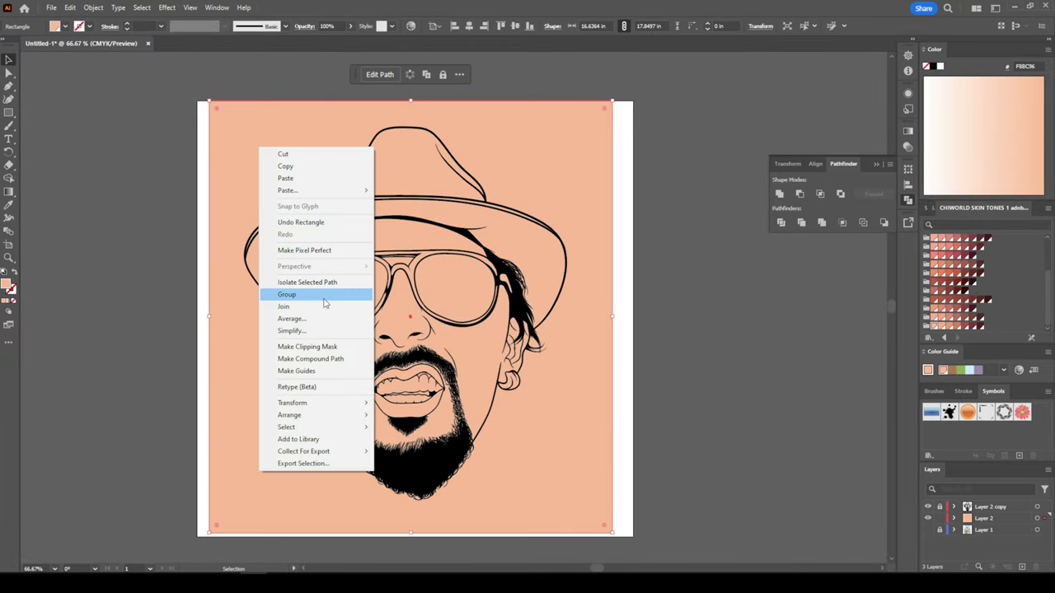
pyautogui.click(461, 454)
pyautogui.rightClick(561, 173)
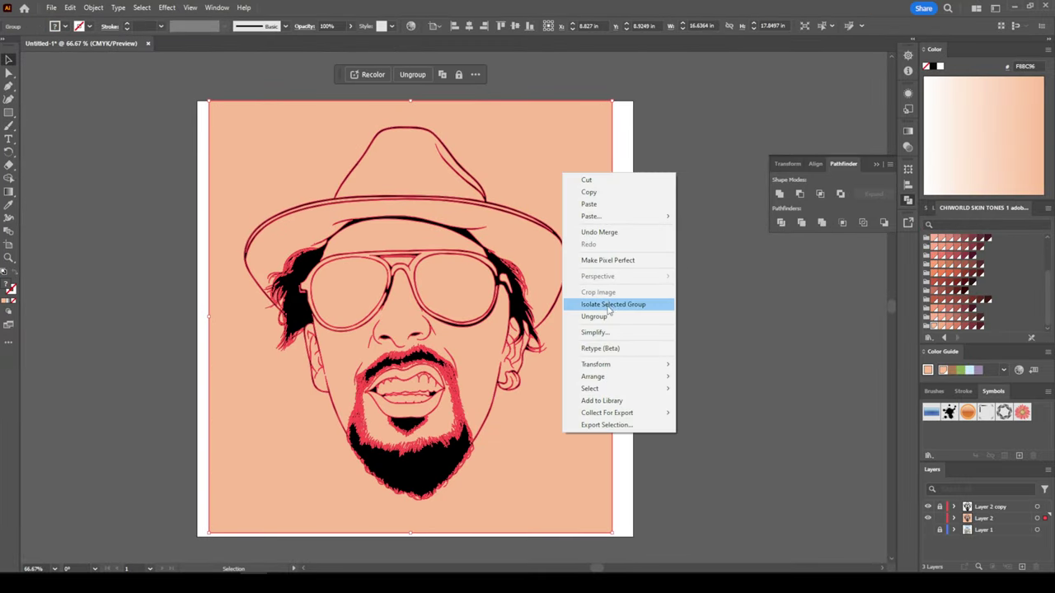
pyautogui.click(602, 302)
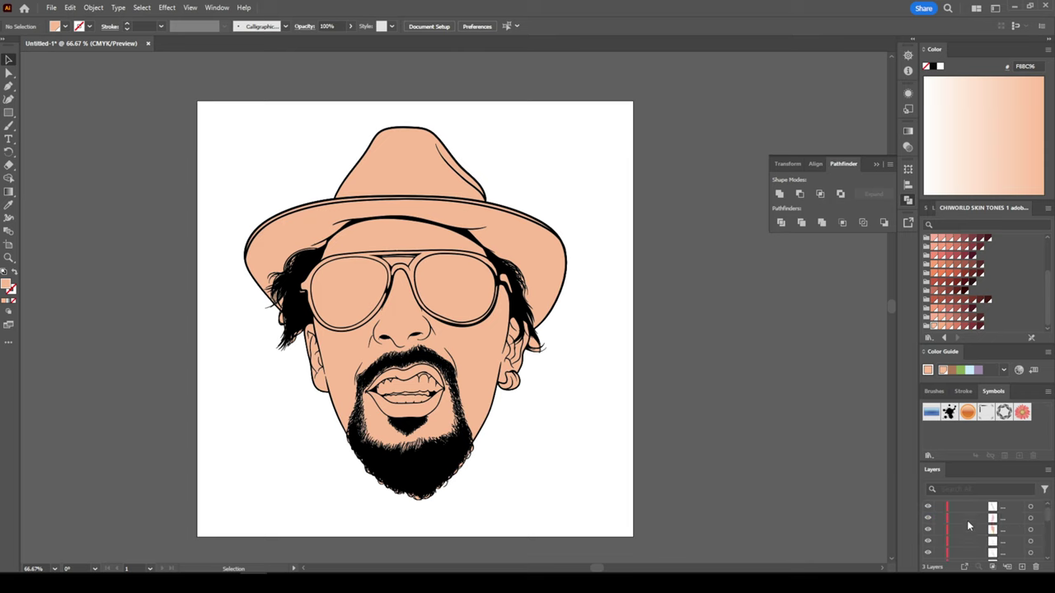
# Fill the hat shape with a dark grey-brown chosen in the Color Picker.
pyautogui.hotkey('ctrl', 'shift', 'a')
pyautogui.scroll(-3, 108, 486)
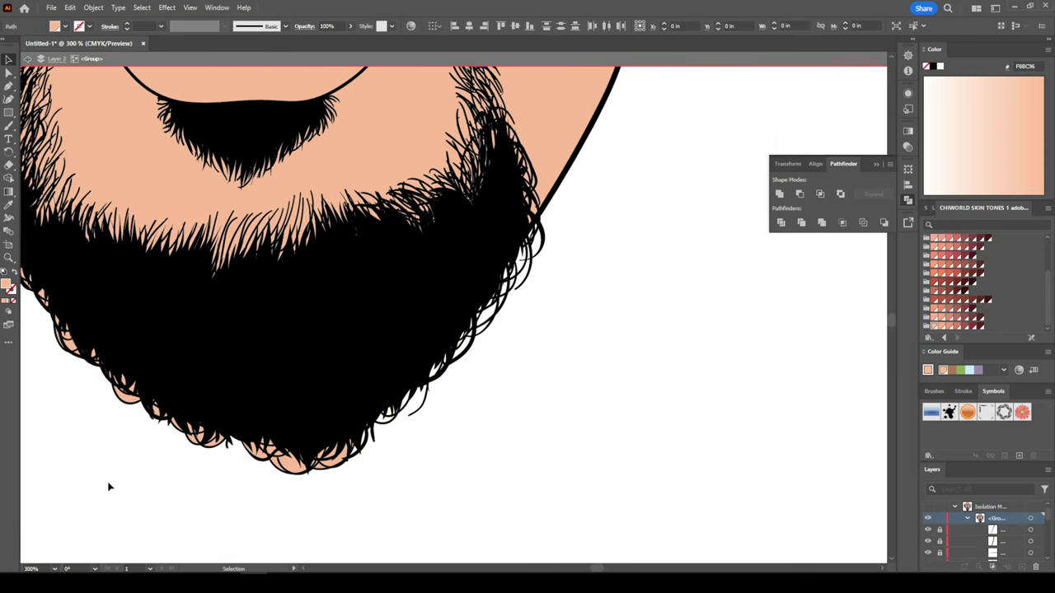
pyautogui.scroll(-2, 329, 405)
pyautogui.scroll(2, 234, 313)
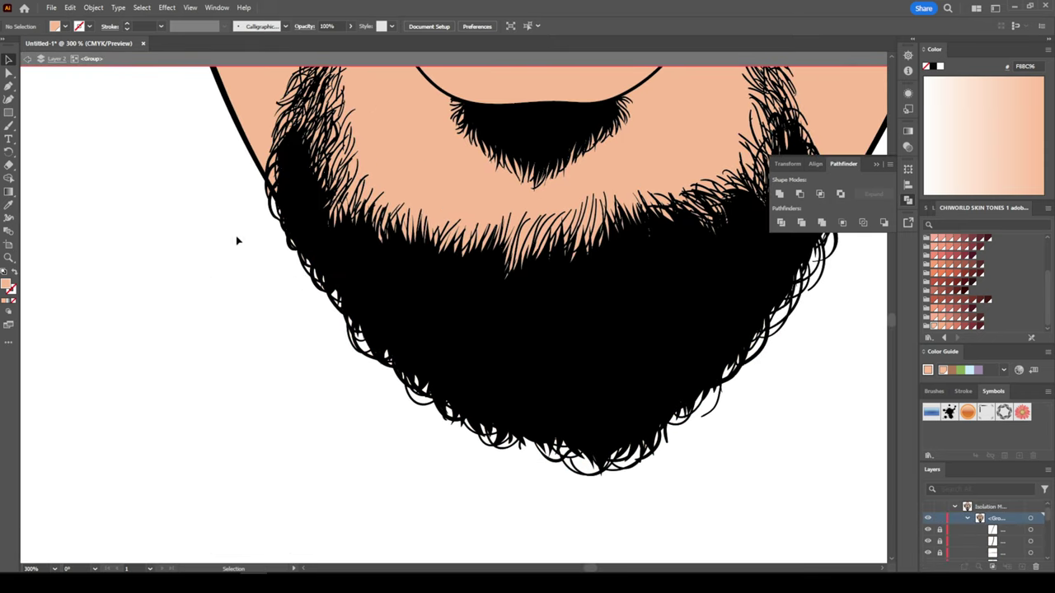
pyautogui.hotkey('ctrl', '0')
pyautogui.hotkey('ctrl', '1')
pyautogui.click(567, 306)
pyautogui.doubleClick(7, 286)
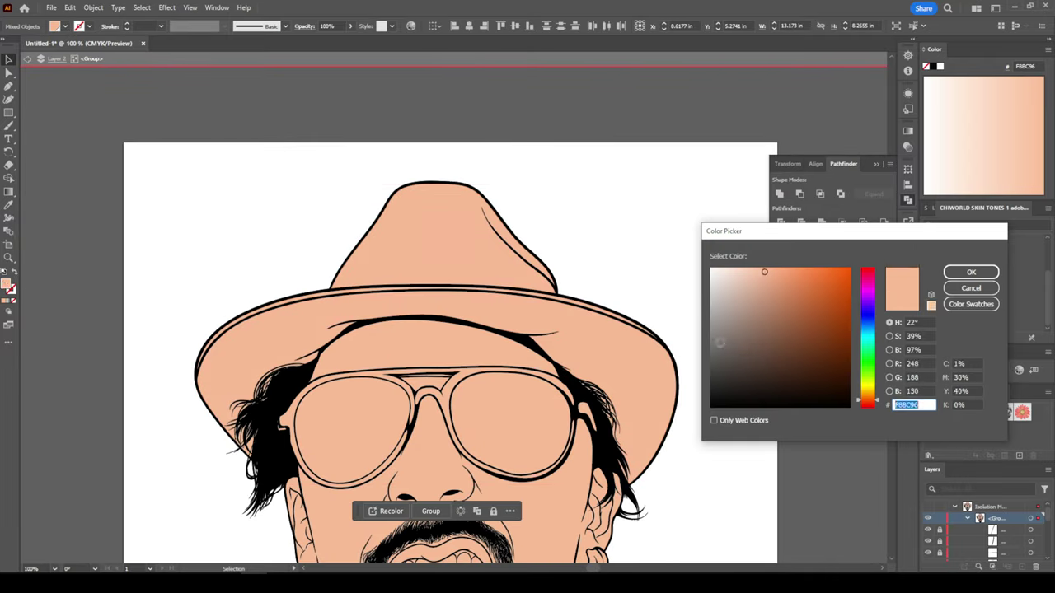
pyautogui.click(718, 358)
pyautogui.moveTo(718, 358); pyautogui.dragTo(730, 363)
pyautogui.press('Return')
# Select the hat brim path and switch to the Eyedropper to sample the hat colour.
pyautogui.click(98, 434)
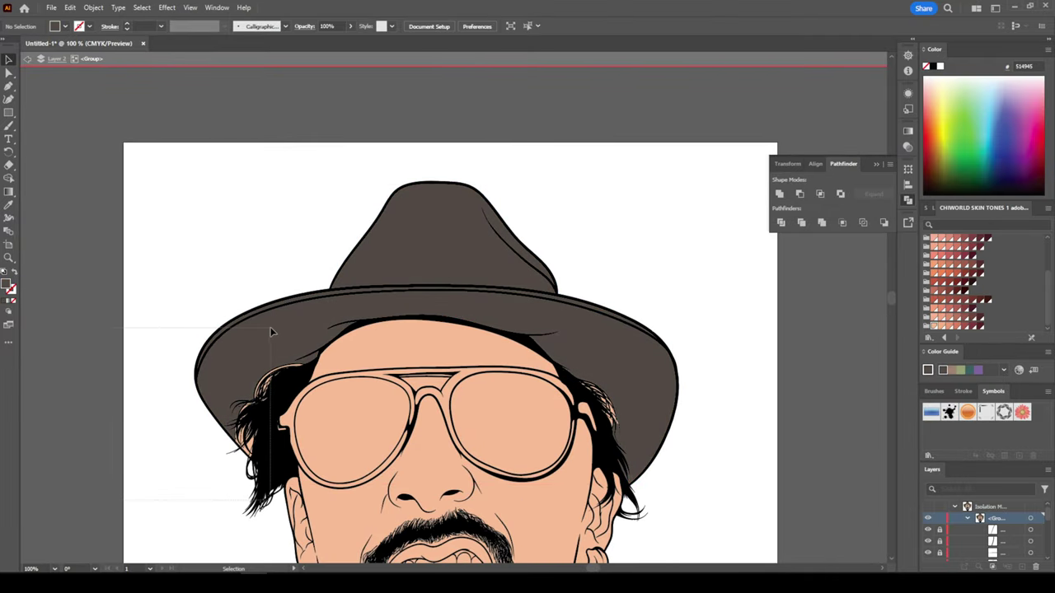
pyautogui.click(271, 330)
pyautogui.press('i')
pyautogui.scroll(-2, 432, 259)
pyautogui.hotkey('ctrl', '+')
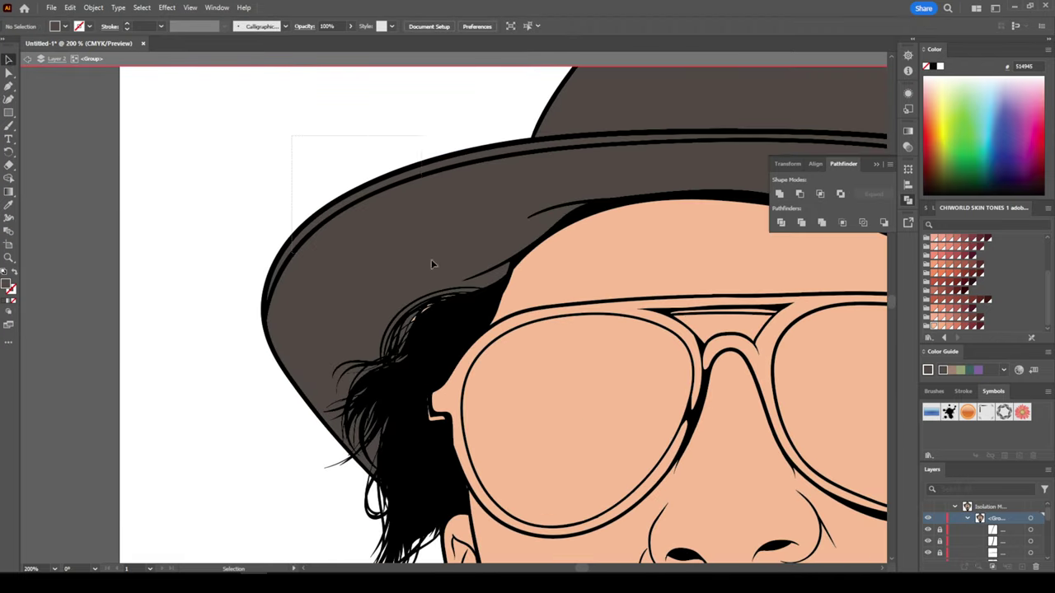
pyautogui.hotkey('ctrl', '0')
pyautogui.hotkey('ctrl', '+')
pyautogui.hotkey('ctrl', '+')
pyautogui.hotkey('ctrl', '+')
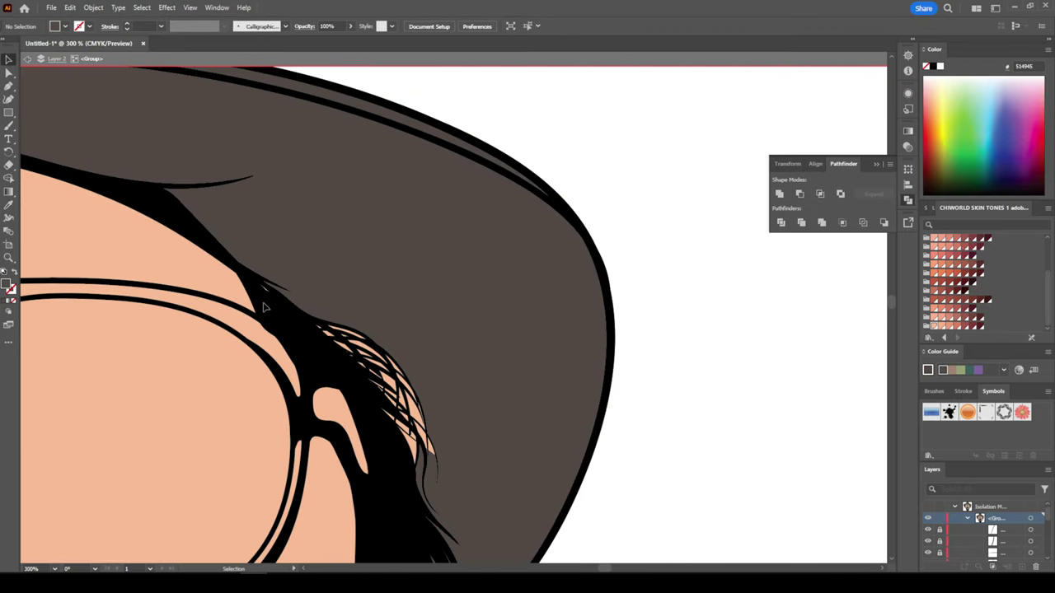
# Give the hair strands under the brim the dark hat colour with the Eyedropper.
pyautogui.press('v')
pyautogui.press('i')
pyautogui.click(363, 252)
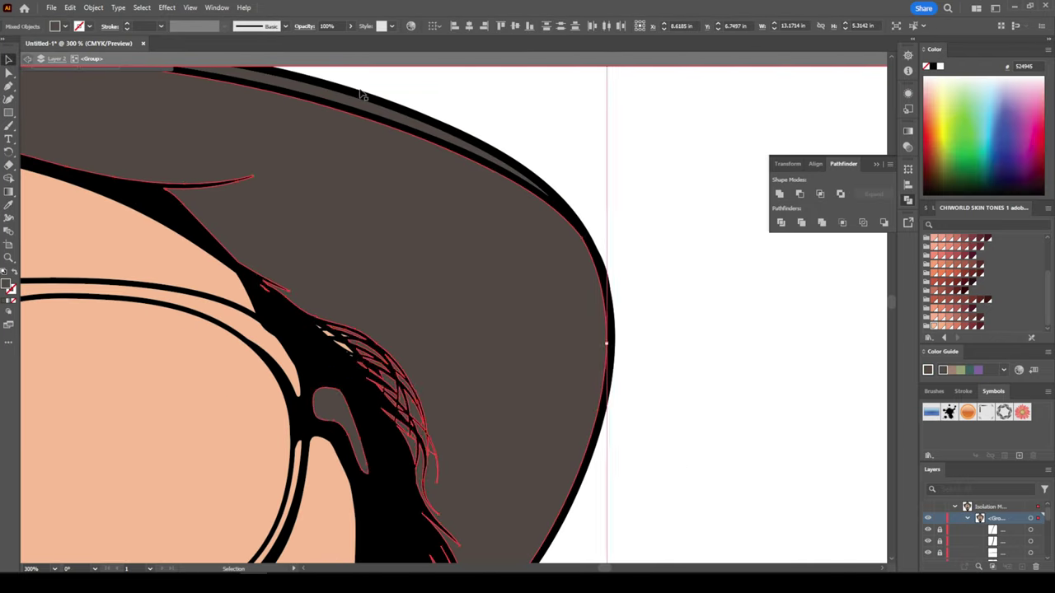
pyautogui.scroll(1, 415, 377)
pyautogui.click(313, 89)
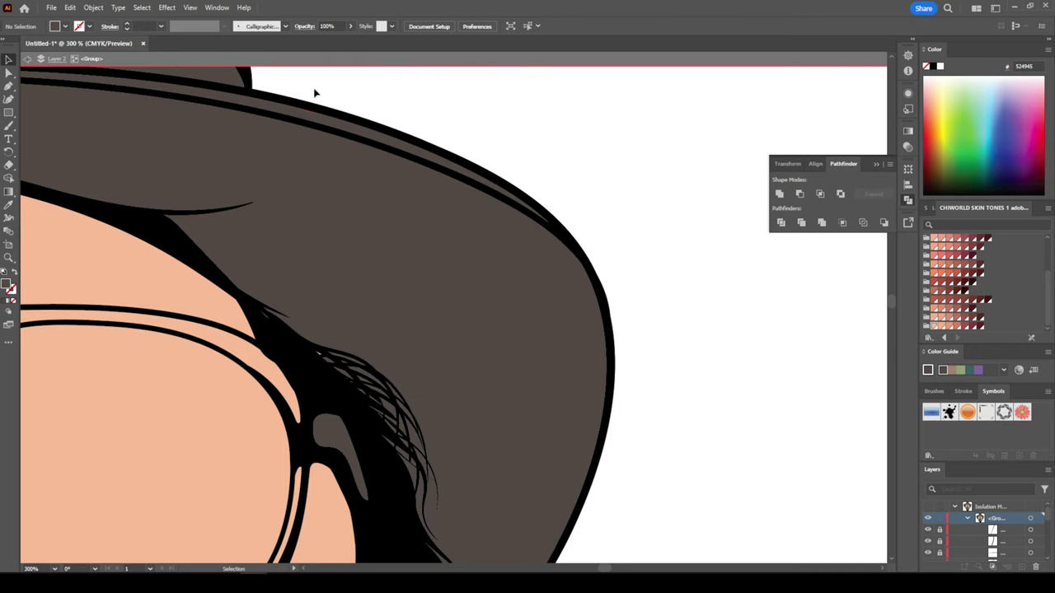
pyautogui.hotkey('ctrl', '-')
pyautogui.click(139, 318)
# Give the glasses frame the dark hat colour with the Eyedropper.
pyautogui.press('i')
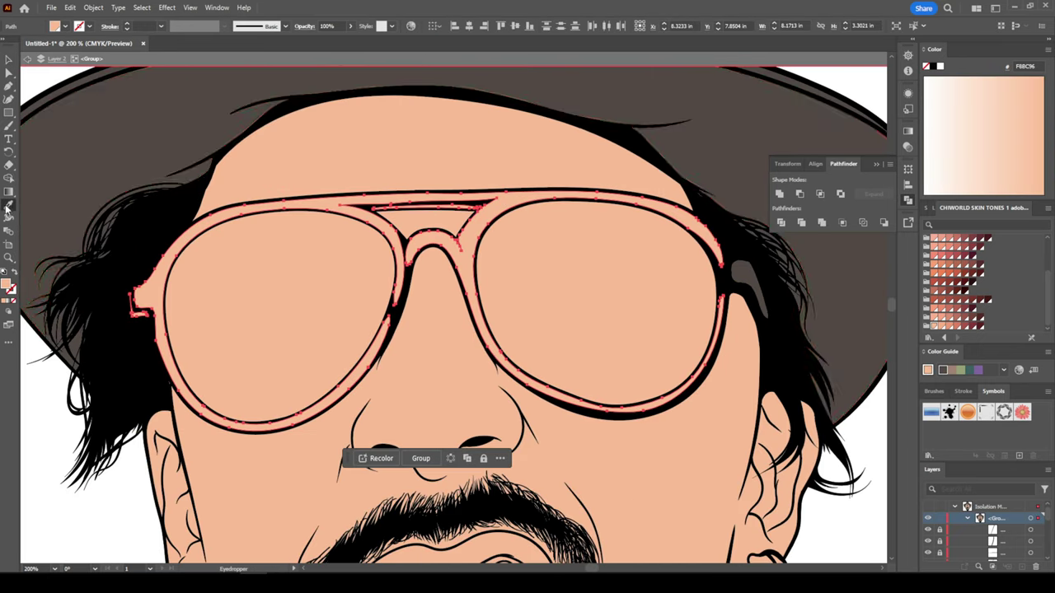
pyautogui.click(124, 301)
pyautogui.hotkey('ctrl', 'shift', 'a')
pyautogui.hotkey('ctrl', '-')
# Fill both sunglass lenses with light blue 97D7F7.
pyautogui.click(339, 174)
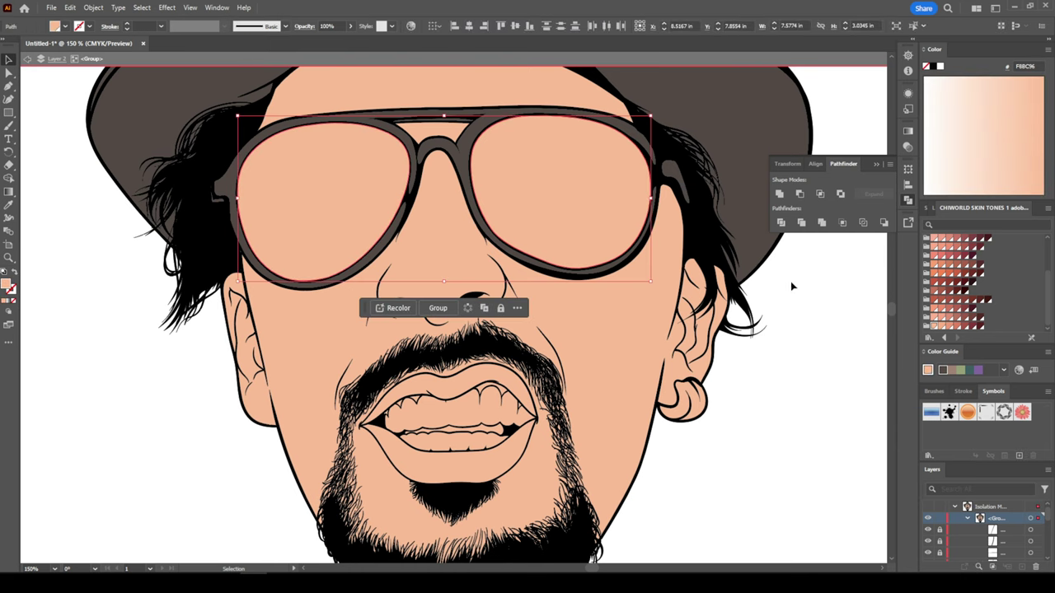
pyautogui.doubleClick(10, 286)
pyautogui.write('97D7F7')
pyautogui.click(971, 272)
pyautogui.hotkey('ctrl', '-')
# Lighten the hat's fill colour in the Color Picker.
pyautogui.click(396, 148)
pyautogui.doubleClick(10, 286)
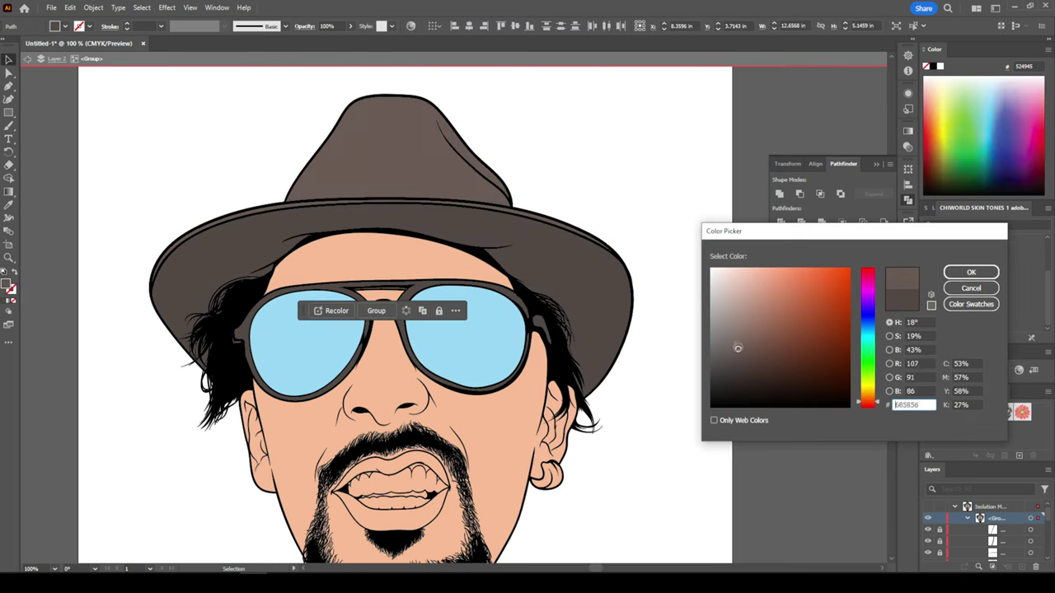
pyautogui.moveTo(734, 349); pyautogui.dragTo(739, 342)
pyautogui.press('Return')
# Colour the tongue salmon, upper lip dark pink, lower lip salmon pink and teeth white.
pyautogui.hotkey('ctrl', '+')
pyautogui.hotkey('ctrl', '+')
pyautogui.click(948, 264)
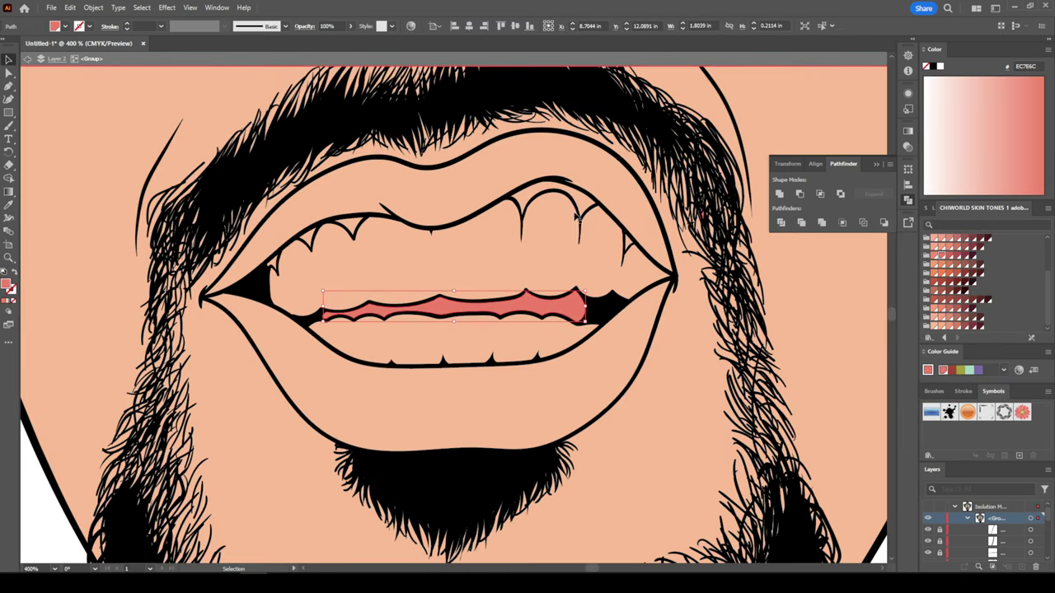
pyautogui.click(569, 198)
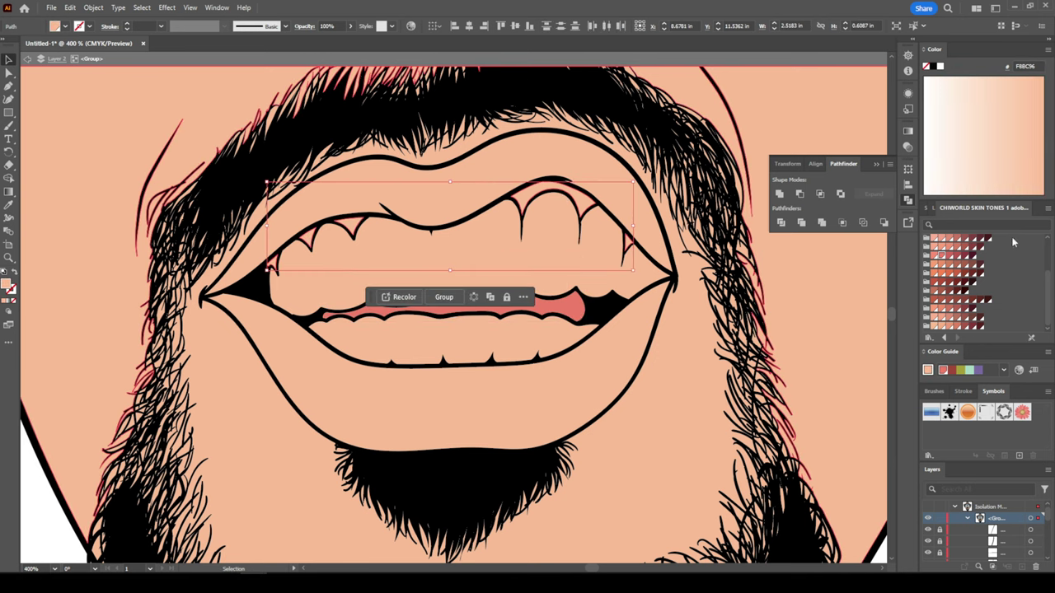
pyautogui.click(509, 165)
pyautogui.click(954, 257)
pyautogui.click(495, 412)
pyautogui.click(934, 259)
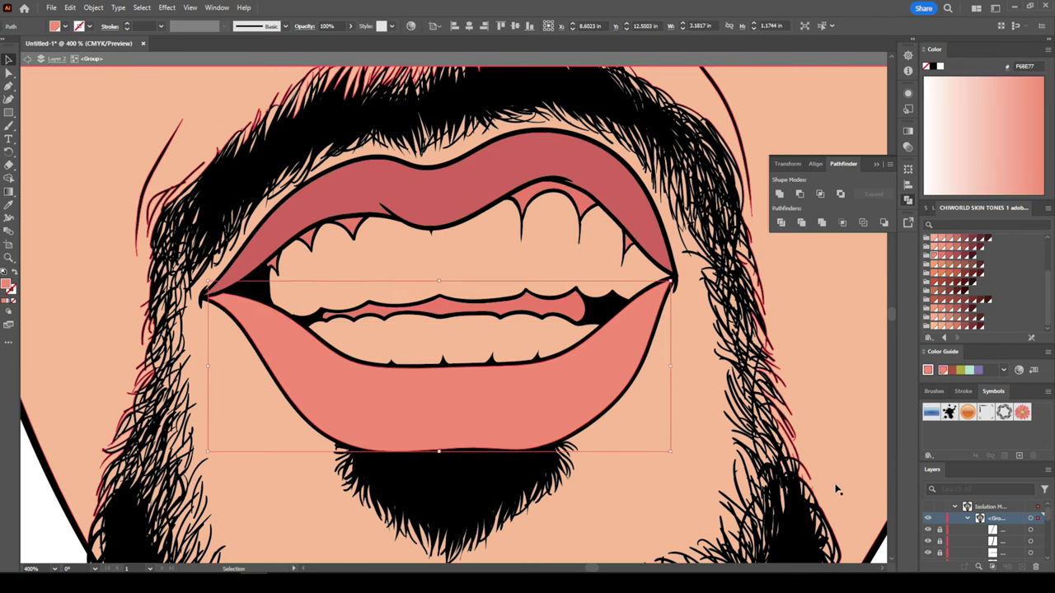
pyautogui.click(483, 337)
pyautogui.click(940, 245)
# Fill the earring with an orange from the Color Picker.
pyautogui.hotkey('ctrl', '-')
pyautogui.hotkey('ctrl', '-')
pyautogui.hotkey('ctrl', '-')
pyautogui.doubleClick(926, 66)
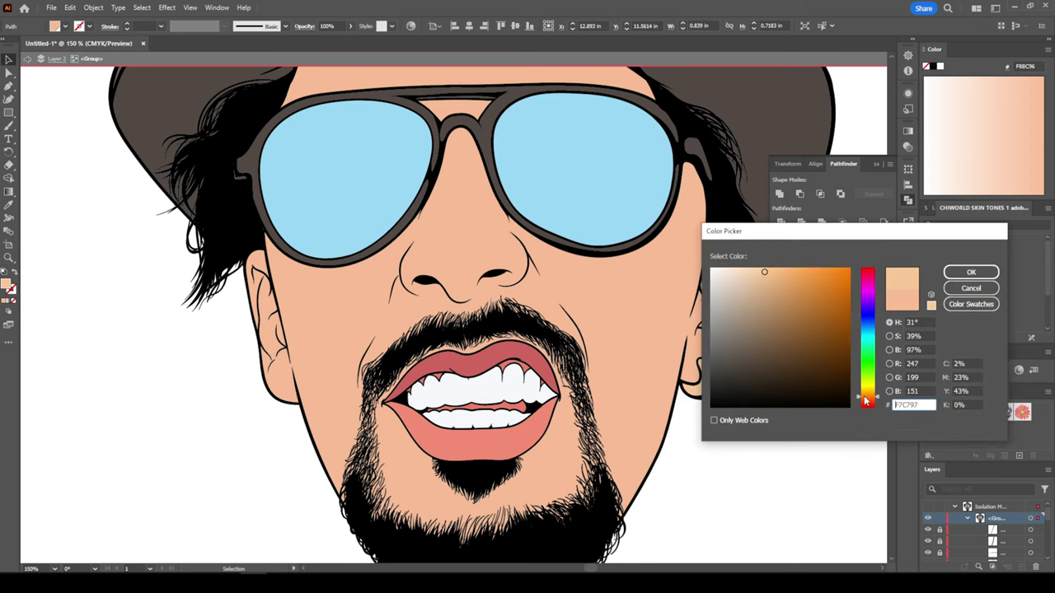
pyautogui.moveTo(761, 271); pyautogui.dragTo(810, 268)
pyautogui.click(971, 272)
# Exit Isolation Mode, hide Layer 2 and target the Layer 2 copy 2 layer.
pyautogui.hotkey('ctrl', '0')
pyautogui.hotkey('ctrl', '1')
pyautogui.click(782, 420)
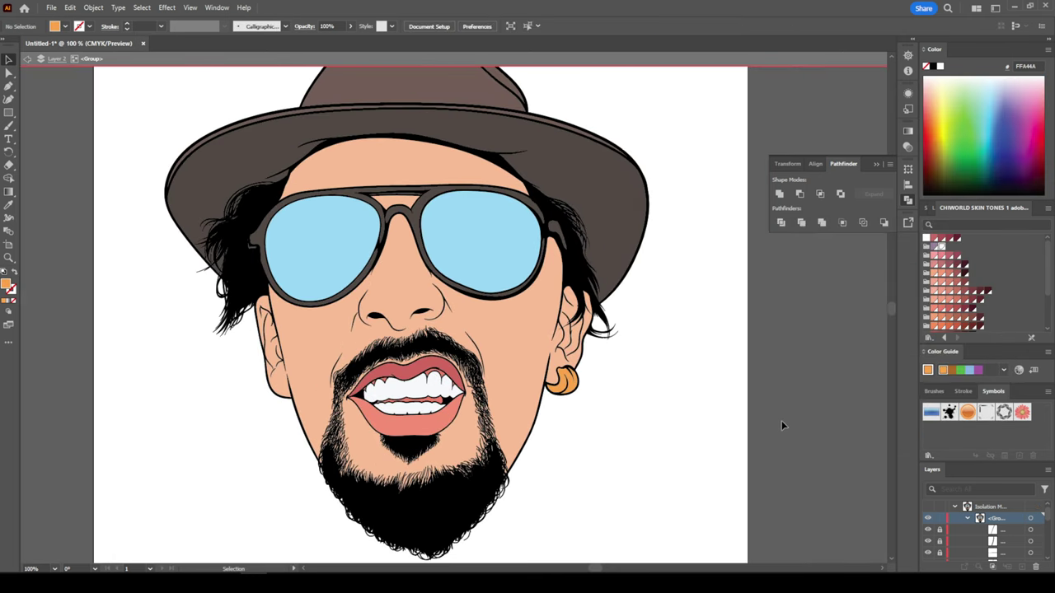
pyautogui.doubleClick(669, 435)
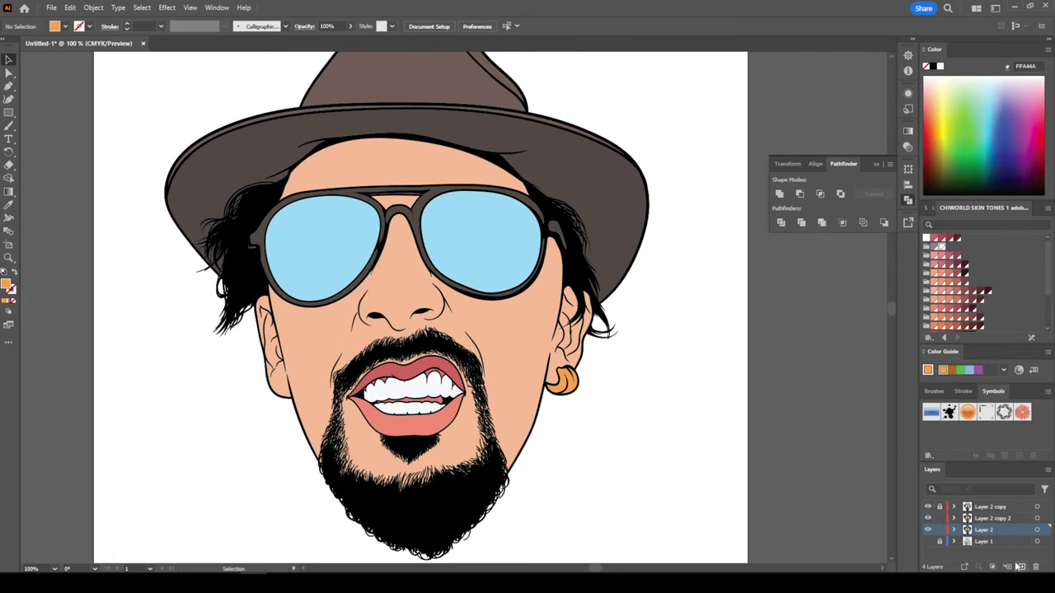
pyautogui.click(928, 530)
pyautogui.click(992, 518)
# Delete the same-colour skin fill, show Layer 2 again and add new Layer 5.
pyautogui.press('y')
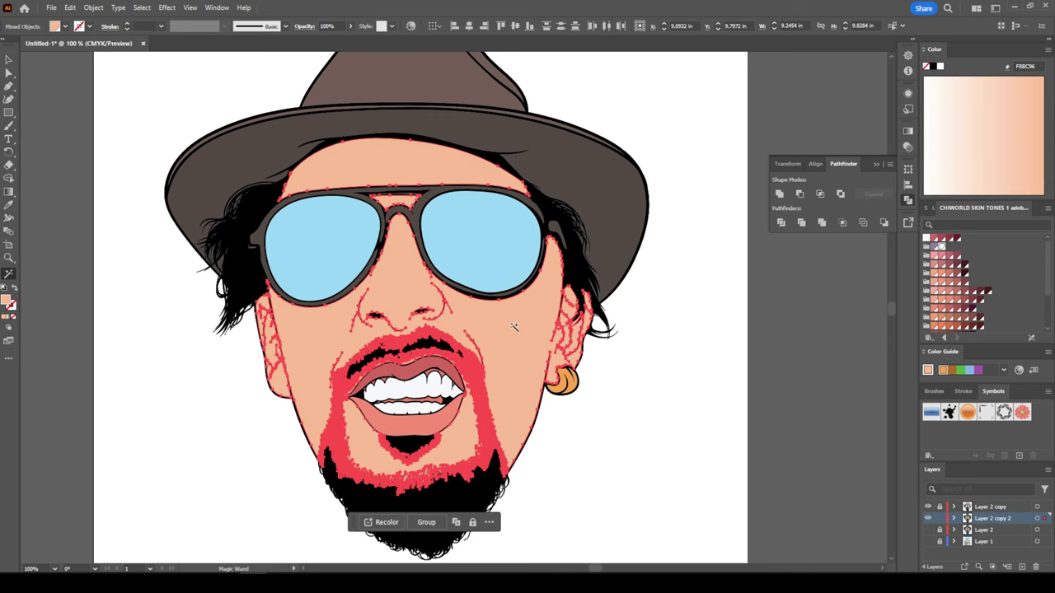
pyautogui.click(511, 412)
pyautogui.press('Delete')
pyautogui.click(928, 530)
pyautogui.click(1022, 567)
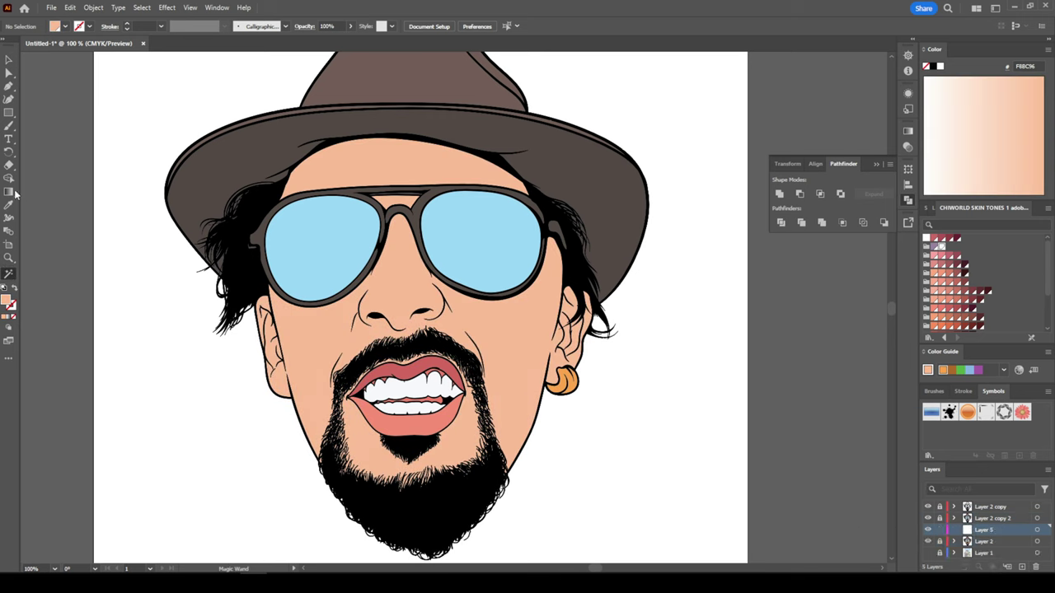
# Set the fill colour to the darker skin shade EC9A7A.
pyautogui.click(10, 202)
pyautogui.doubleClick(10, 286)
pyautogui.click(774, 320)
pyautogui.click(962, 272)
# Draw Pencil shadow shapes along the nose, beside it and up its edge.
pyautogui.scroll(2, 422, 263)
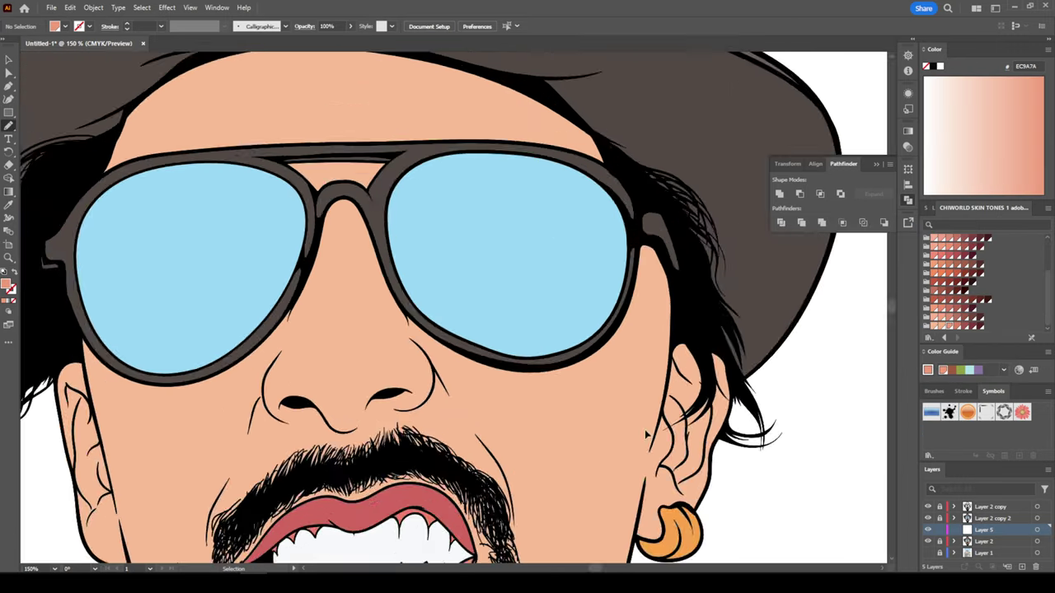
pyautogui.press('n')
pyautogui.scroll(2, 422, 264)
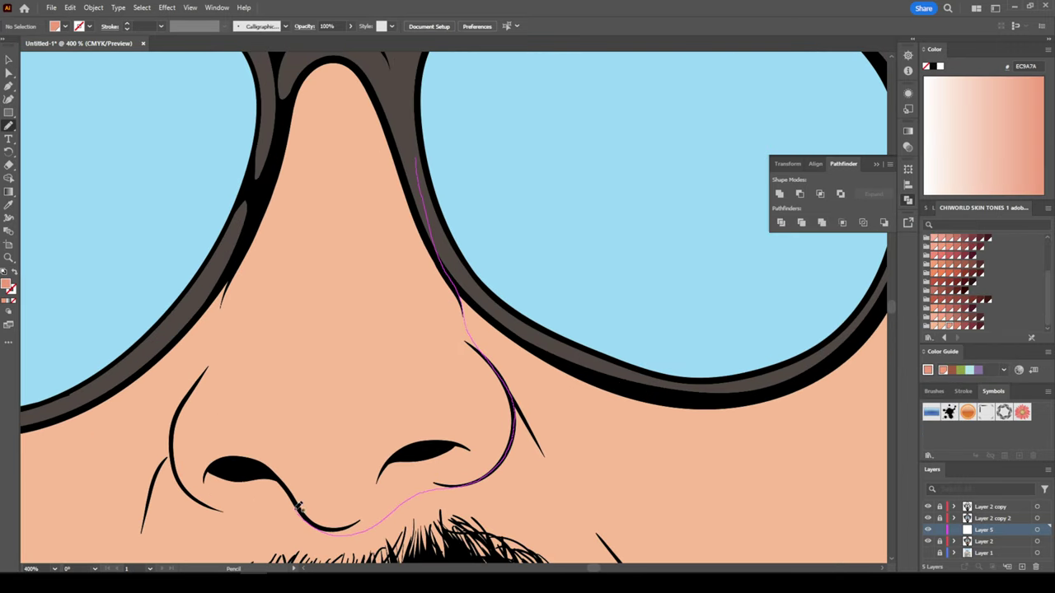
pyautogui.moveTo(409, 363); pyautogui.dragTo(362, 75)
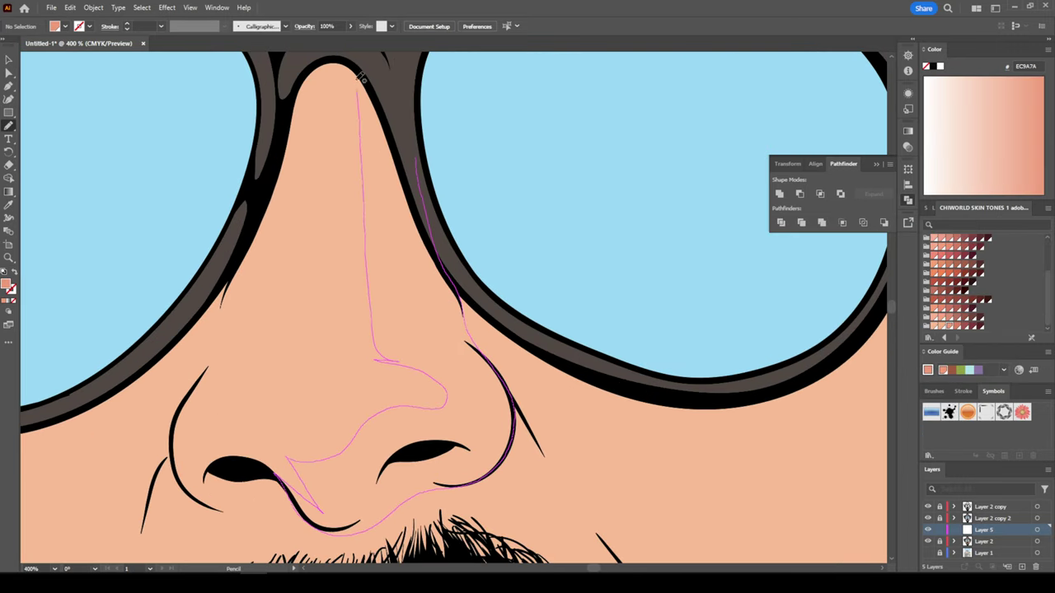
pyautogui.scroll(-2, 536, 294)
pyautogui.moveTo(390, 224); pyautogui.dragTo(499, 170)
pyautogui.scroll(1, 419, 362)
pyautogui.moveTo(362, 319); pyautogui.dragTo(418, 382)
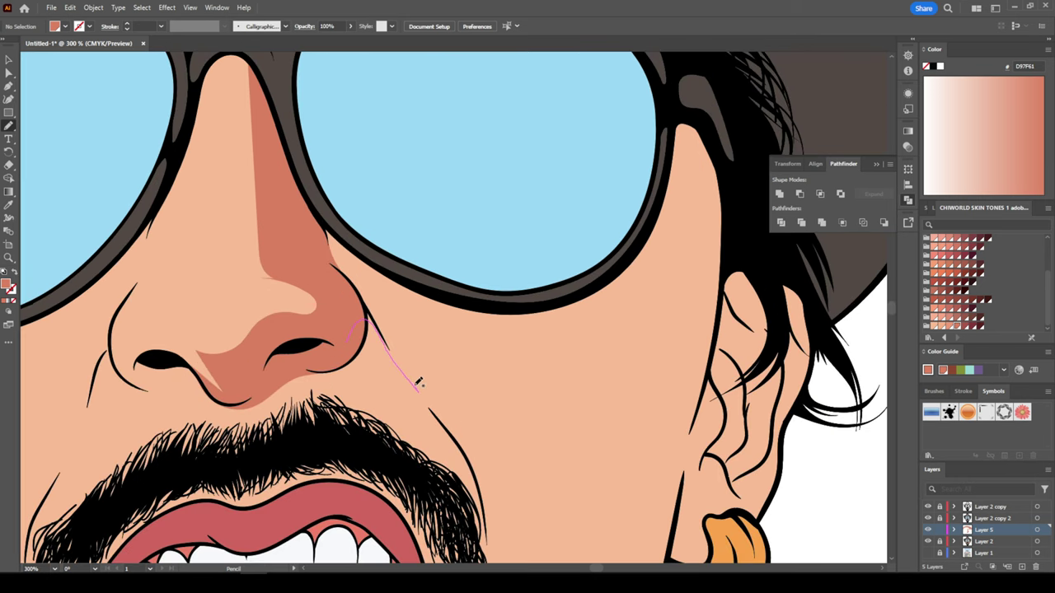
pyautogui.moveTo(363, 281); pyautogui.dragTo(367, 272)
pyautogui.scroll(1, 395, 263)
pyautogui.moveTo(367, 317); pyautogui.dragTo(423, 200)
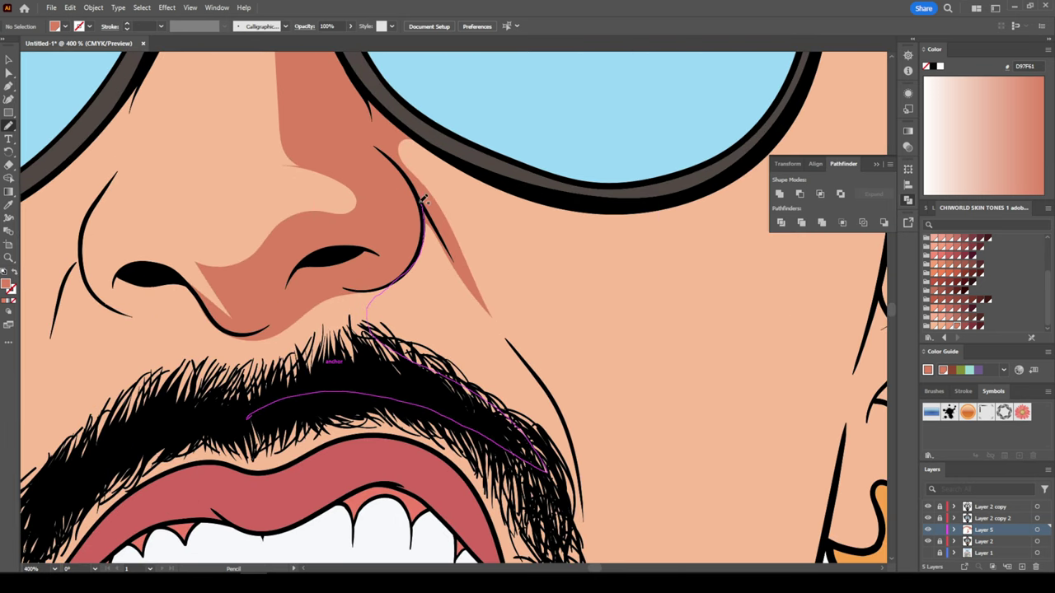
pyautogui.scroll(-2, 277, 353)
pyautogui.hscroll(3, 278, 353)
# Add a cheek shadow along the mustache, plus shadows under the goatee and along the chin.
pyautogui.moveTo(449, 486); pyautogui.dragTo(459, 379)
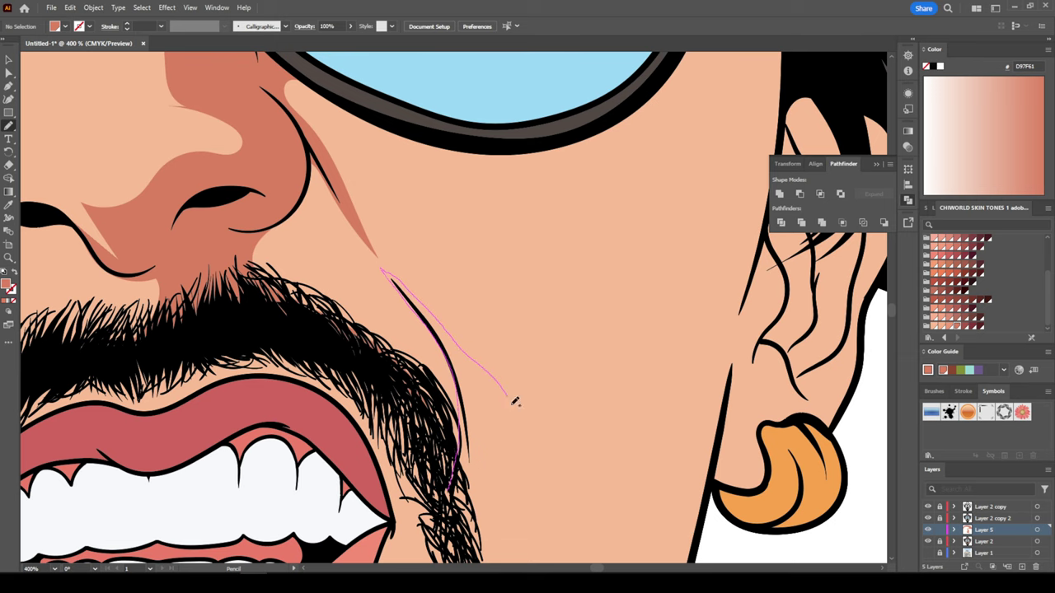
pyautogui.moveTo(515, 401); pyautogui.dragTo(517, 405)
pyautogui.scroll(-2, 518, 405)
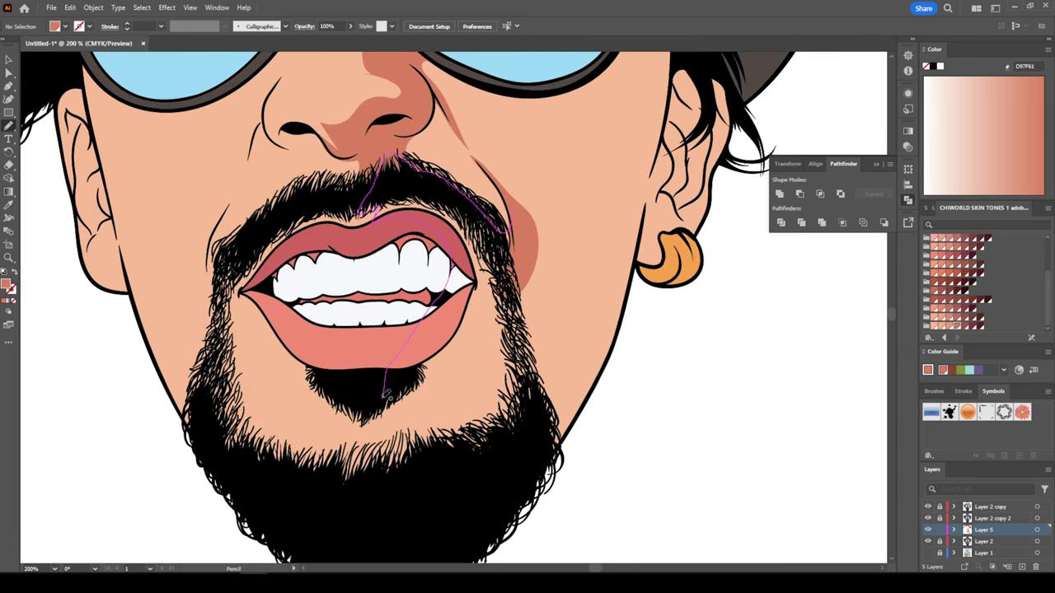
pyautogui.moveTo(436, 387); pyautogui.dragTo(470, 483)
pyautogui.scroll(2, 342, 457)
pyautogui.moveTo(498, 330); pyautogui.dragTo(379, 395)
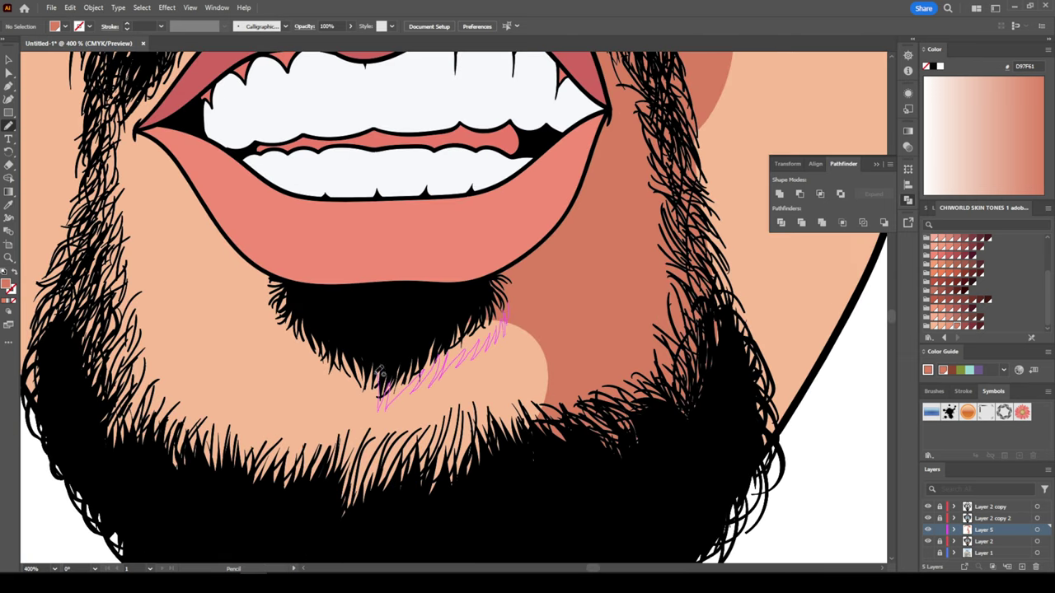
pyautogui.moveTo(534, 388); pyautogui.dragTo(524, 329)
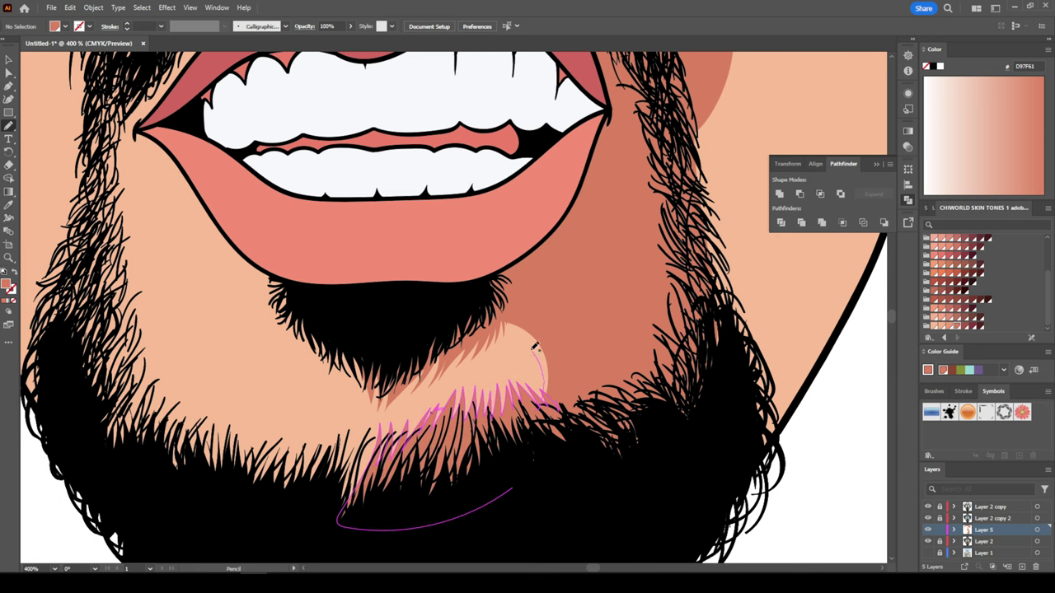
# Shade the right jaw, cheek crease and right face side, extending toward the ear.
pyautogui.hotkey('ctrl', '-')
pyautogui.hotkey('ctrl', '-')
pyautogui.scroll(1, 428, 482)
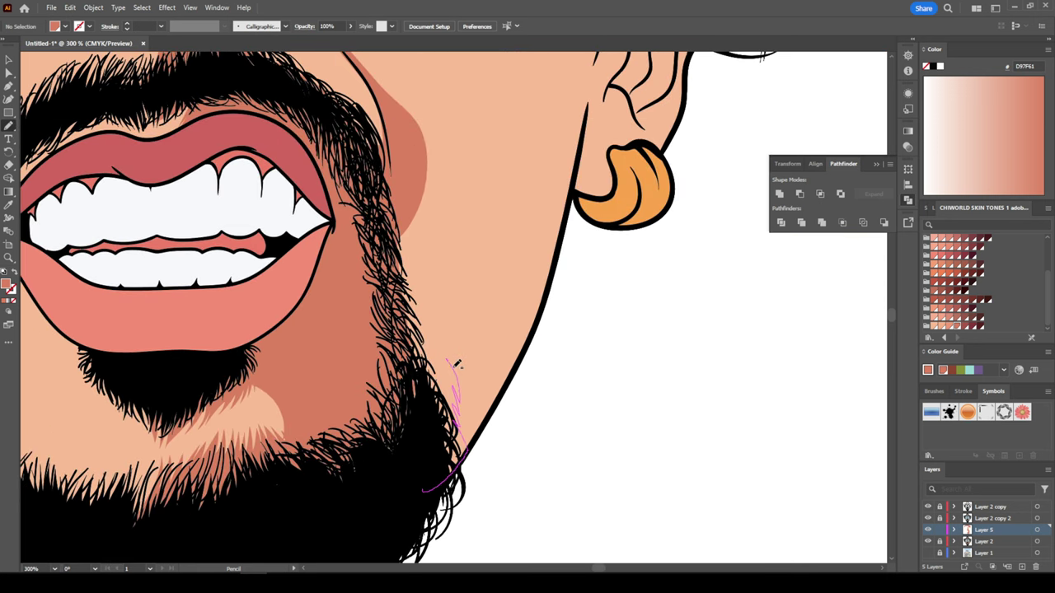
pyautogui.moveTo(455, 363); pyautogui.dragTo(387, 204)
pyautogui.hotkey('ctrl', '0')
pyautogui.scroll(3, 606, 493)
pyautogui.scroll(3, 601, 490)
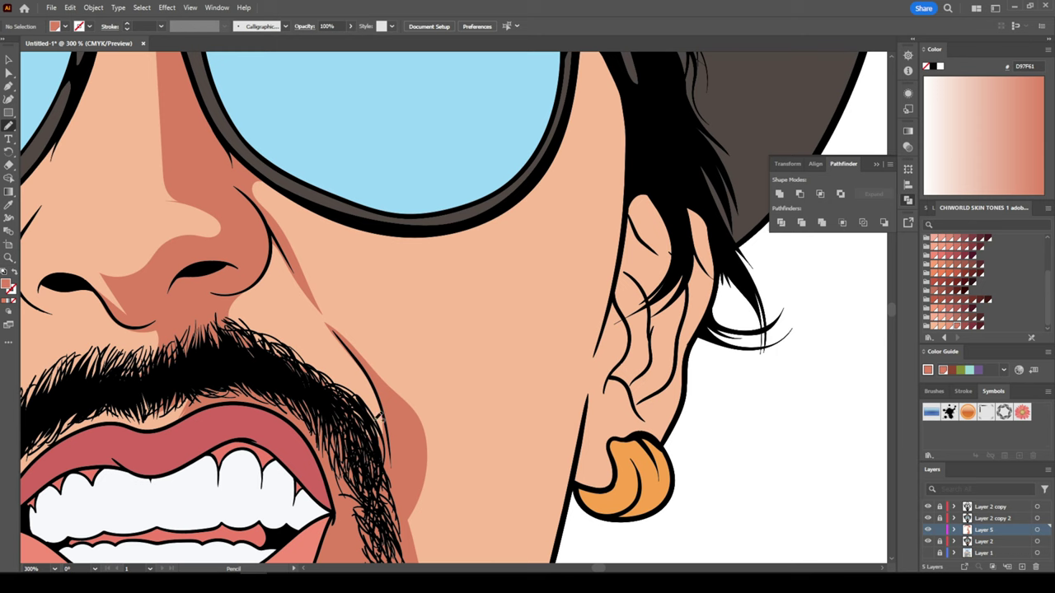
pyautogui.moveTo(360, 406); pyautogui.dragTo(370, 363)
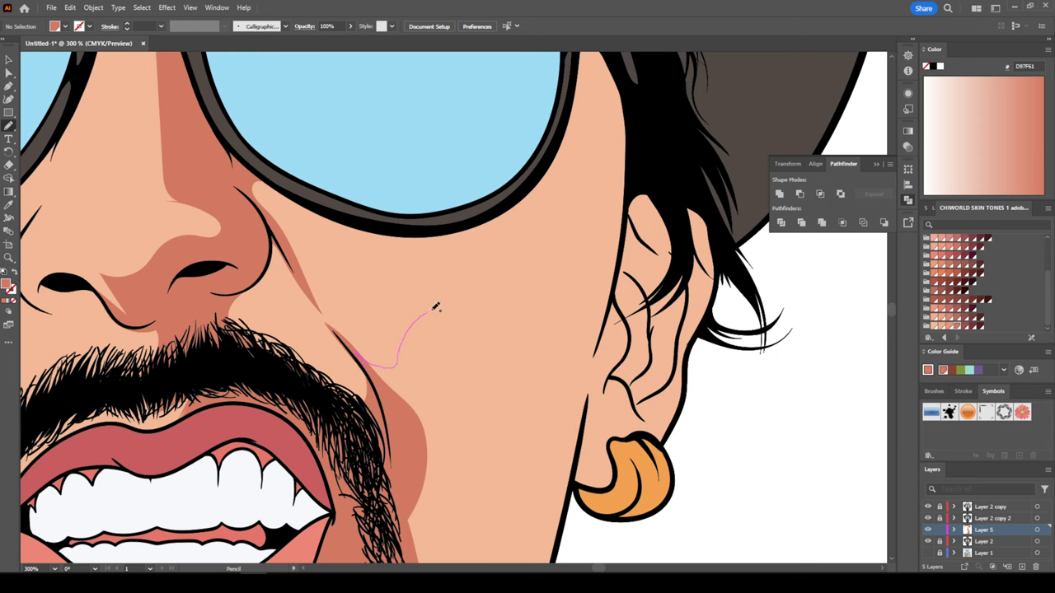
pyautogui.moveTo(435, 307); pyautogui.dragTo(394, 548)
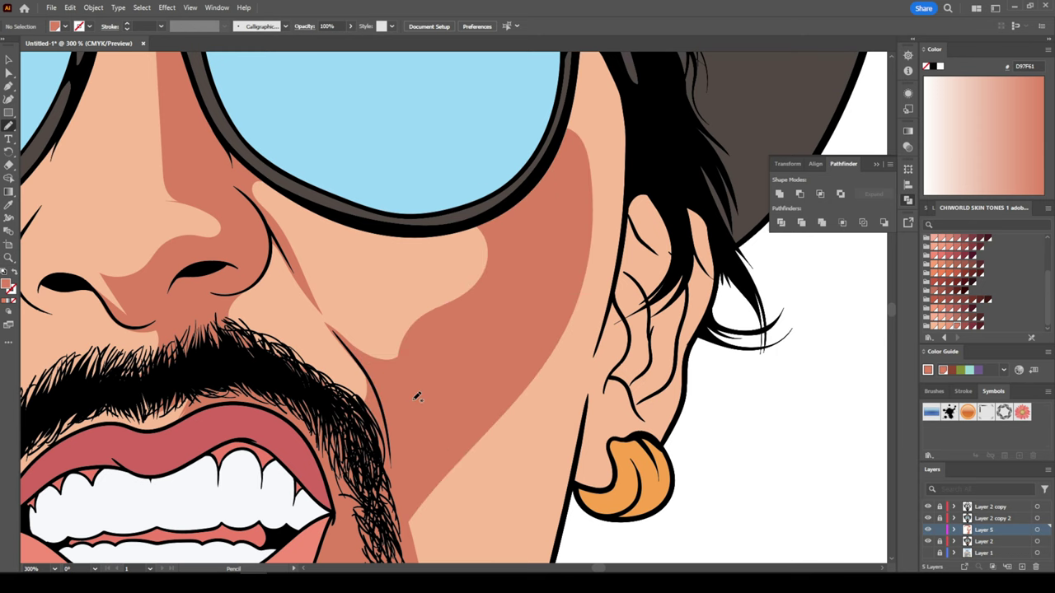
pyautogui.scroll(-2, 417, 396)
pyautogui.moveTo(417, 377); pyautogui.dragTo(459, 497)
pyautogui.moveTo(528, 282); pyautogui.dragTo(532, 253)
# Draw a shadow inside the ear and along the left side of the nose.
pyautogui.scroll(2, 532, 253)
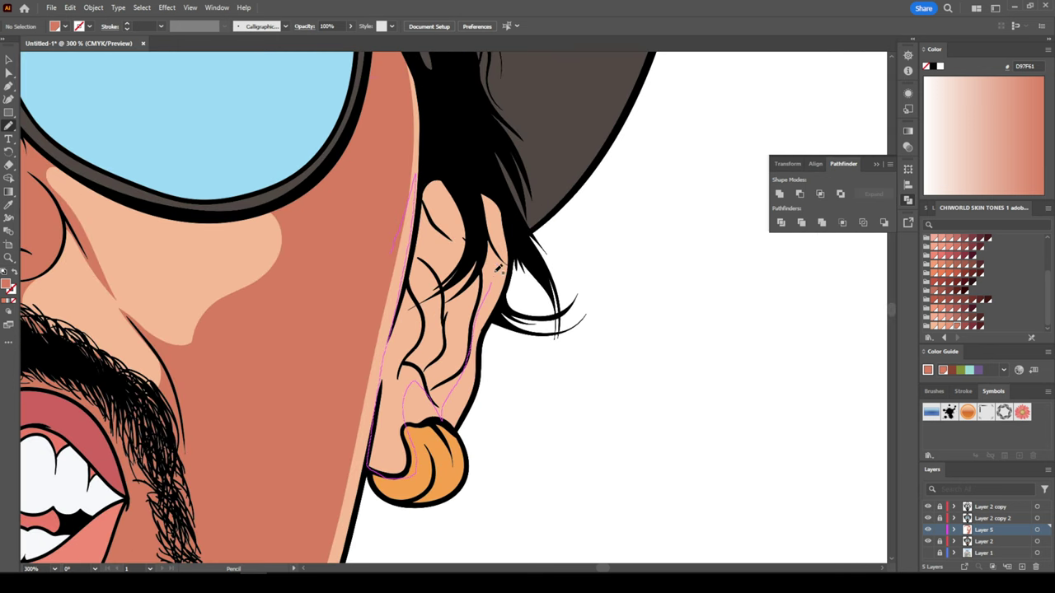
pyautogui.moveTo(498, 268); pyautogui.dragTo(478, 272)
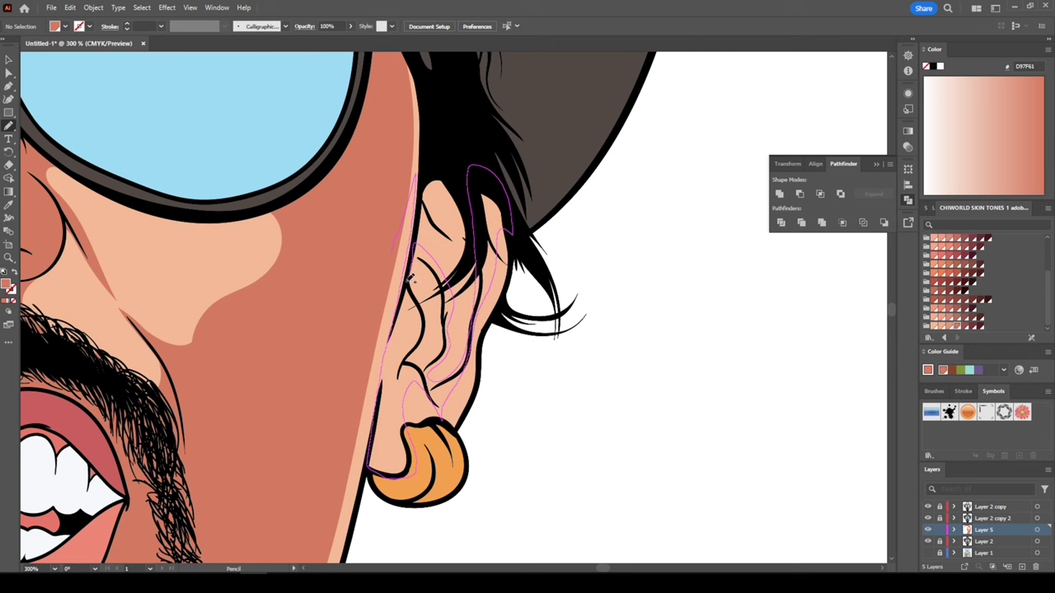
pyautogui.moveTo(394, 338); pyautogui.dragTo(414, 188)
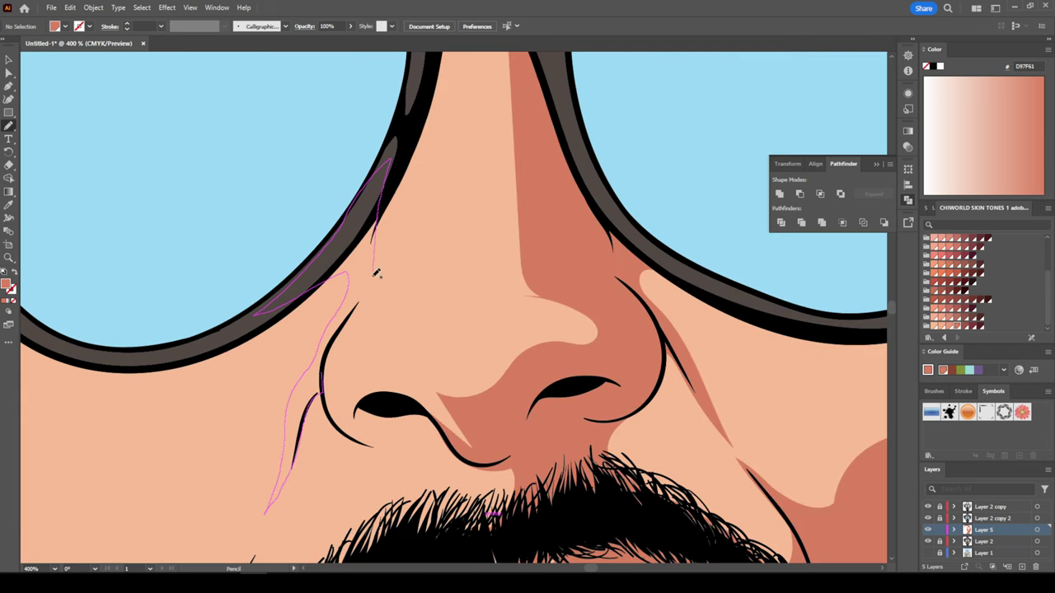
pyautogui.moveTo(268, 307); pyautogui.dragTo(196, 360)
# Shade under the nose bridge and down the inner edge of the ear.
pyautogui.hotkey('ctrl', '-')
pyautogui.hotkey('ctrl', '-')
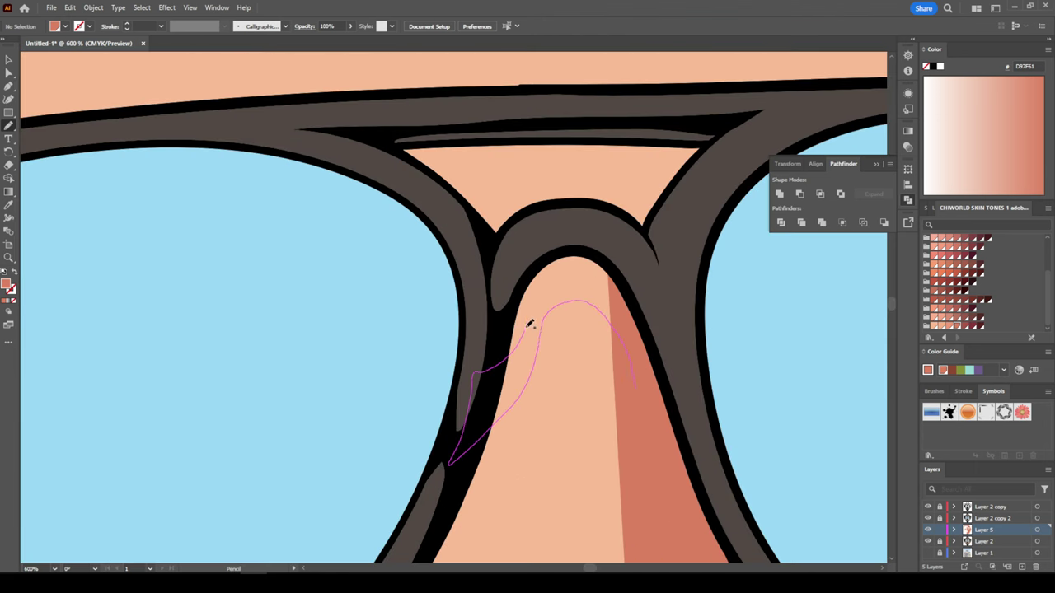
pyautogui.scroll(2, 532, 288)
pyautogui.moveTo(582, 296)
pyautogui.mouseDown()
pyautogui.moveTo(577, 263)
pyautogui.moveTo(412, 321)
pyautogui.mouseUp()
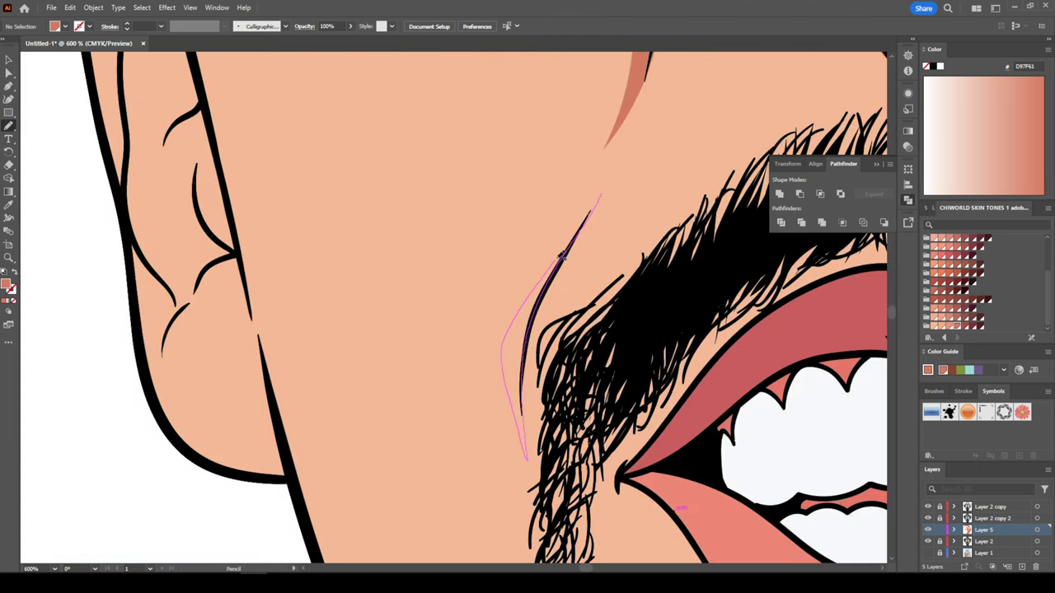
pyautogui.moveTo(429, 474); pyautogui.dragTo(355, 282)
pyautogui.moveTo(375, 511); pyautogui.dragTo(375, 513)
pyautogui.scroll(2, 293, 370)
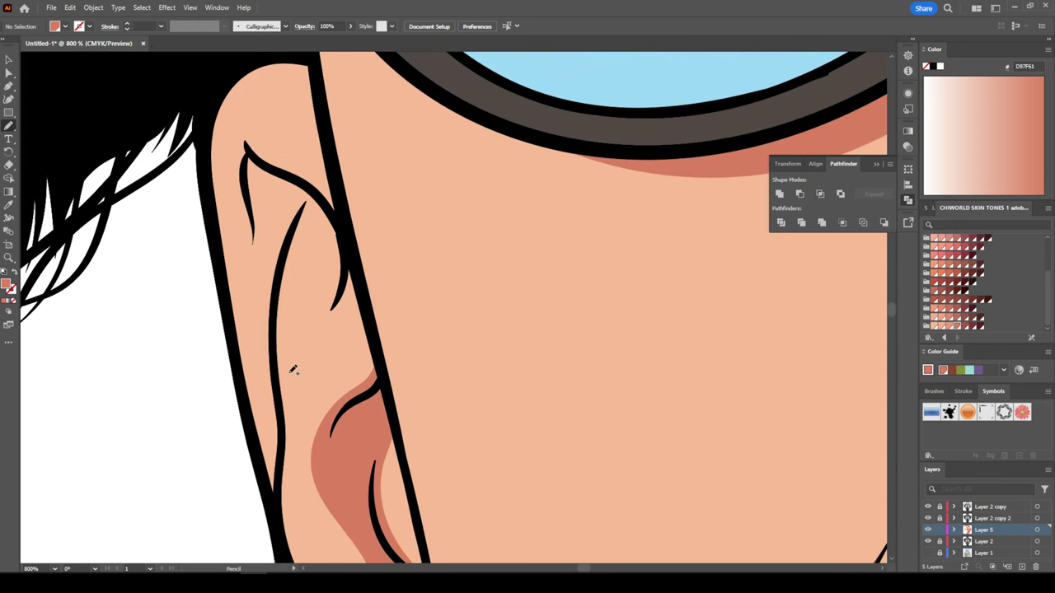
pyautogui.moveTo(326, 212); pyautogui.dragTo(275, 381)
pyautogui.moveTo(259, 132); pyautogui.dragTo(257, 134)
# Add shading beside the nose under the glasses and along the mustache edge.
pyautogui.scroll(-3, 335, 349)
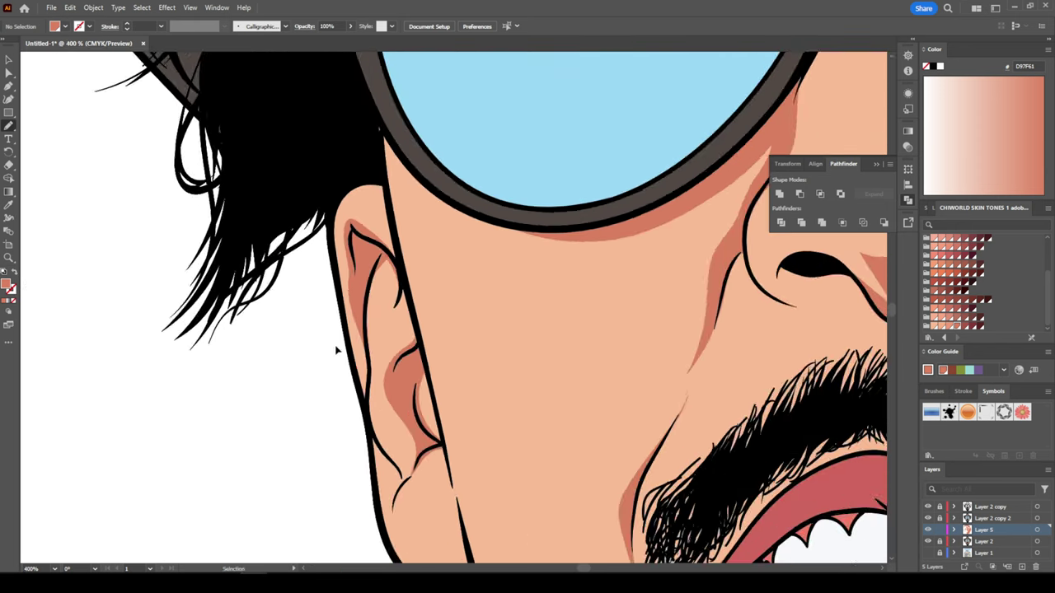
pyautogui.scroll(-2, 342, 344)
pyautogui.scroll(2, 377, 308)
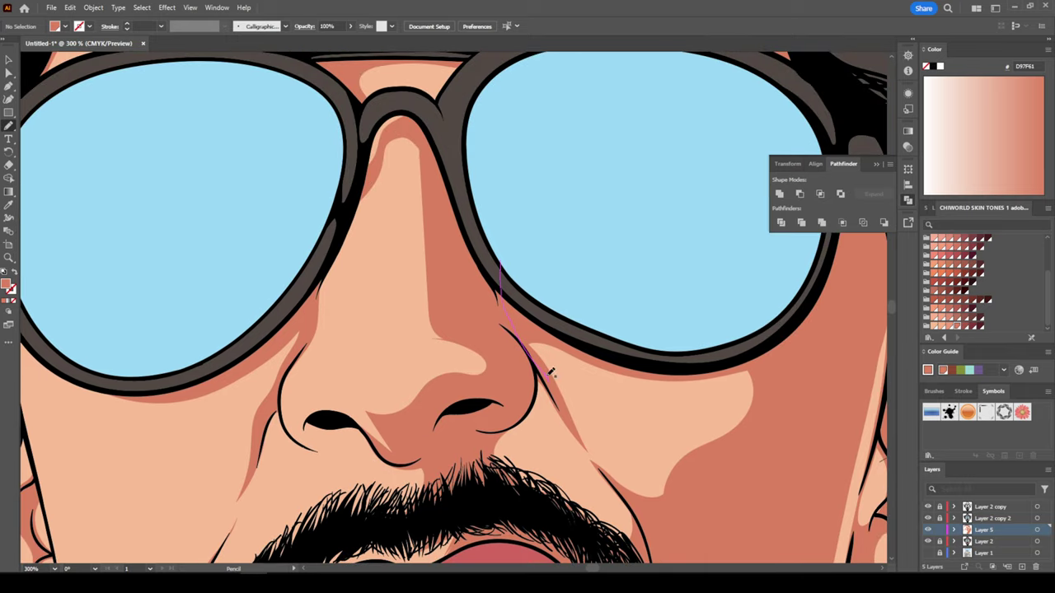
pyautogui.moveTo(551, 372); pyautogui.dragTo(503, 272)
pyautogui.moveTo(266, 371); pyautogui.dragTo(264, 408)
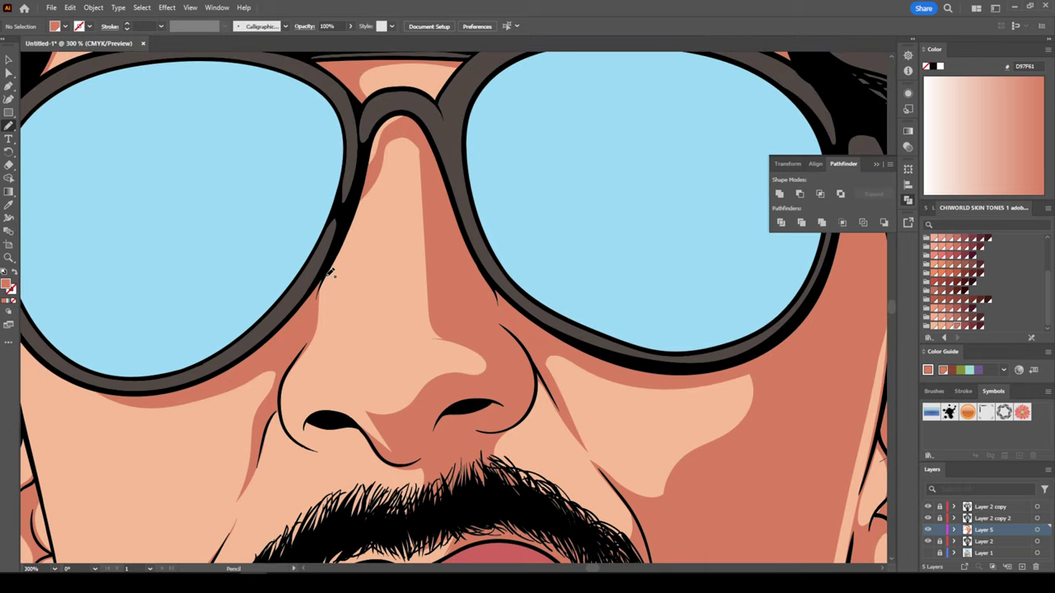
pyautogui.scroll(2, 329, 346)
pyautogui.moveTo(388, 283); pyautogui.dragTo(346, 346)
pyautogui.scroll(-3, 346, 346)
pyautogui.scroll(3, 402, 516)
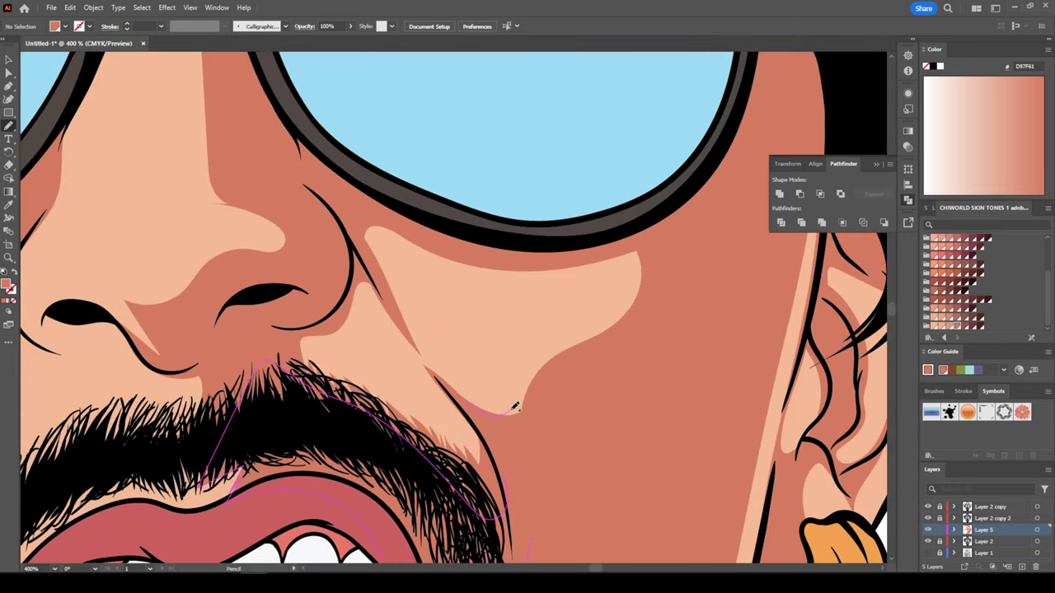
pyautogui.moveTo(612, 282); pyautogui.dragTo(612, 282)
# Shade the left ear edge and the moustache's top and left edges.
pyautogui.scroll(-3, 552, 464)
pyautogui.scroll(3, 608, 457)
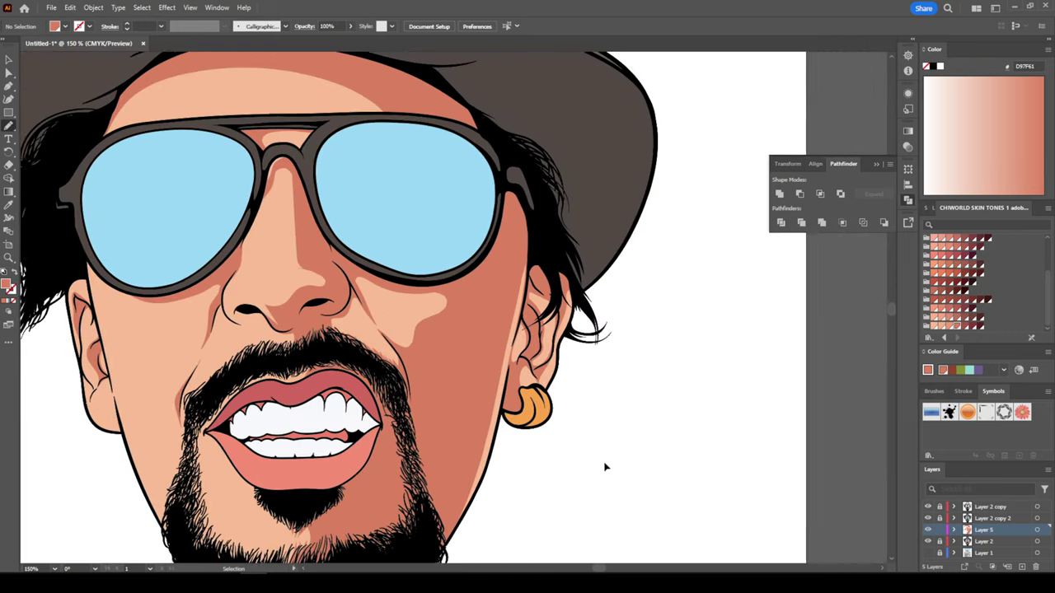
pyautogui.scroll(1, 577, 383)
pyautogui.scroll(-3, 548, 380)
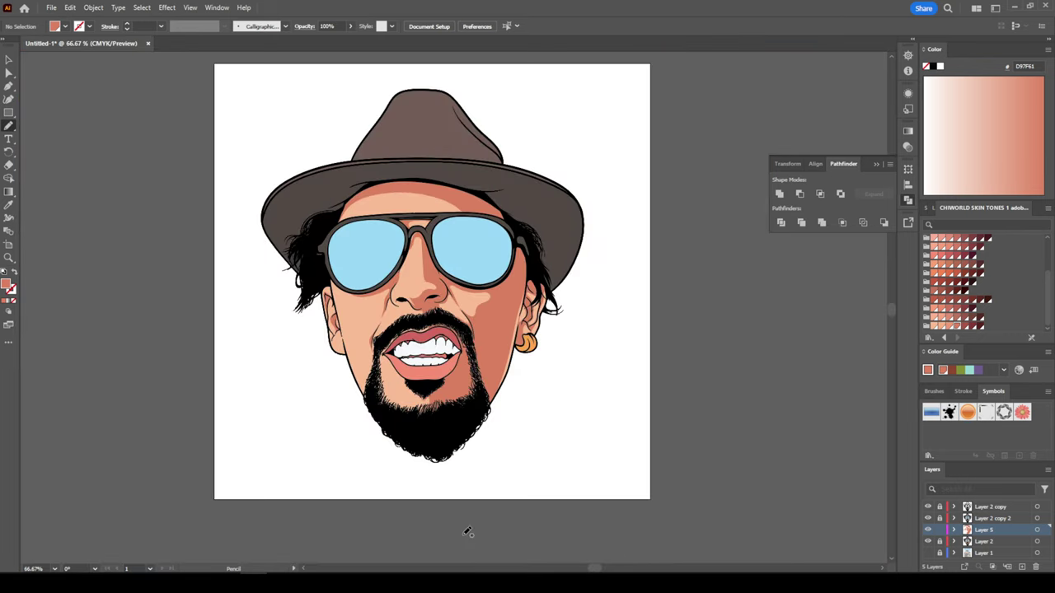
pyautogui.scroll(2, 464, 530)
pyautogui.scroll(1, 464, 530)
pyautogui.moveTo(188, 359); pyautogui.dragTo(223, 495)
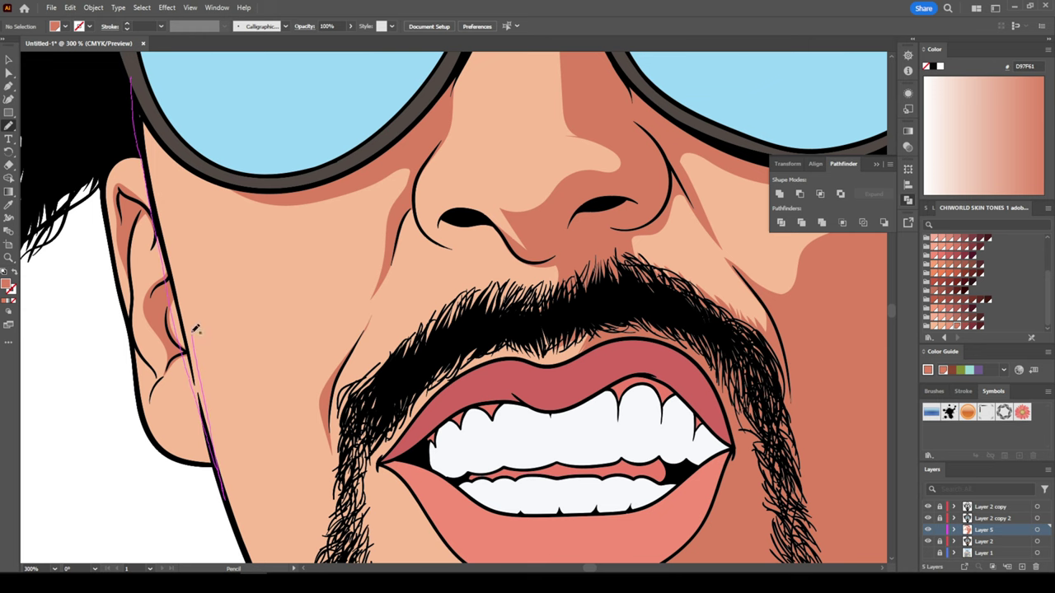
pyautogui.scroll(1, 519, 414)
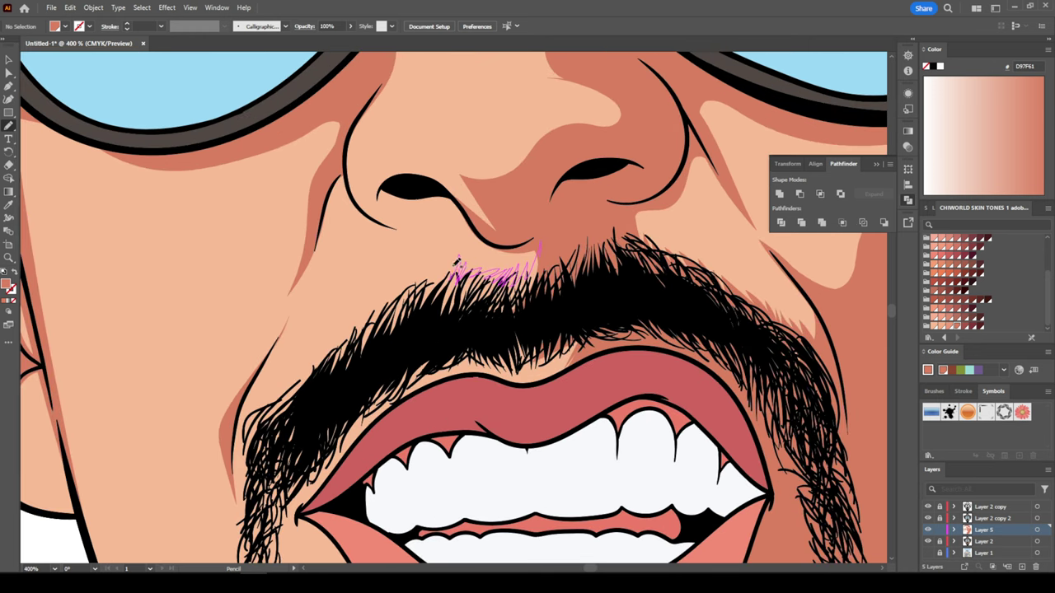
pyautogui.moveTo(456, 262); pyautogui.dragTo(360, 320)
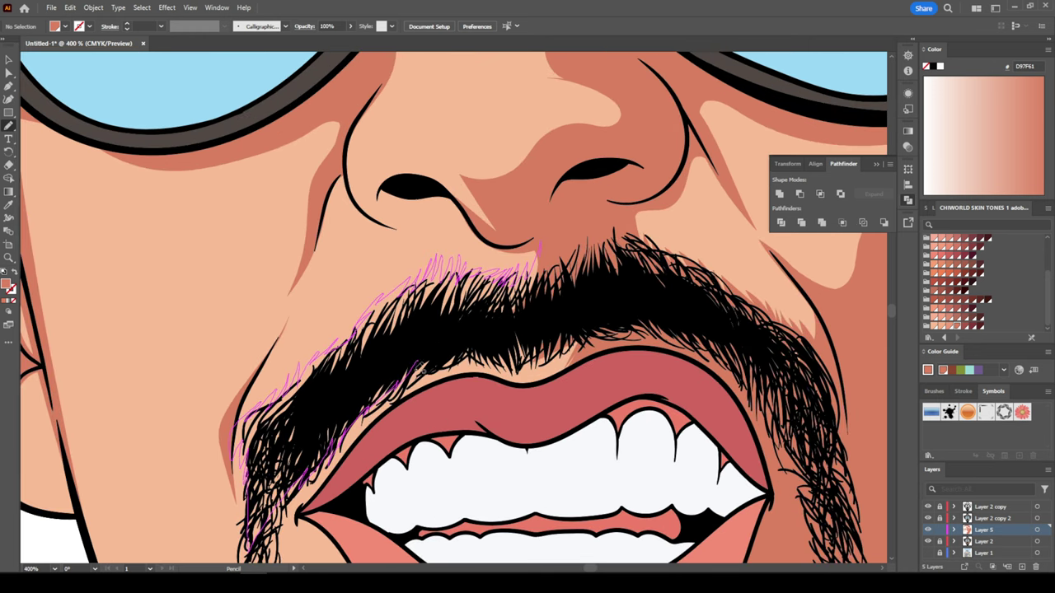
pyautogui.moveTo(269, 404); pyautogui.dragTo(412, 371)
# Shade the beard's top edge and finish the last stroke on its left edge.
pyautogui.scroll(-1, 521, 282)
pyautogui.moveTo(514, 450); pyautogui.dragTo(401, 414)
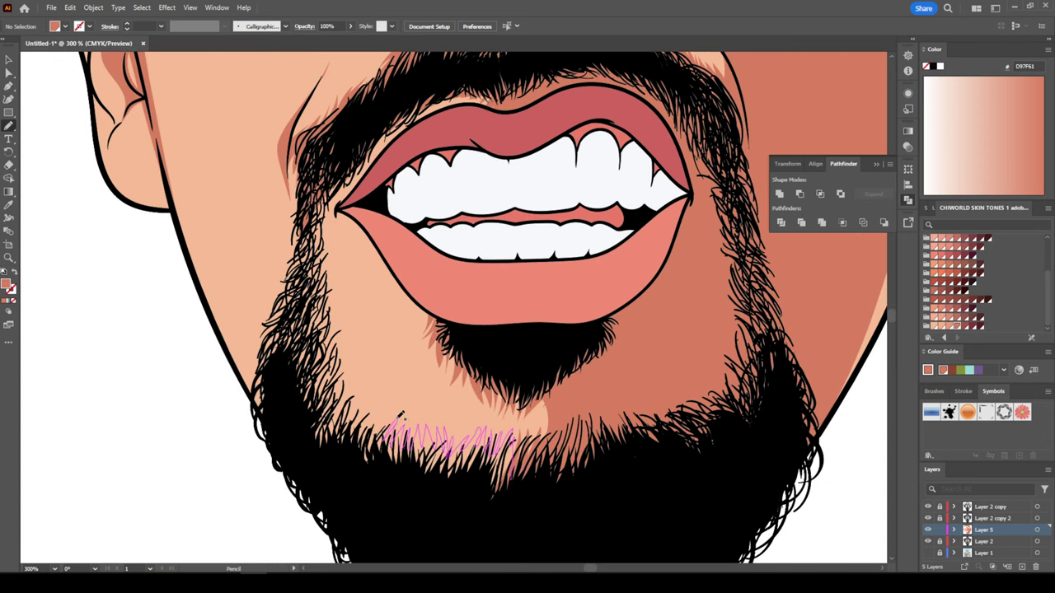
pyautogui.moveTo(338, 429); pyautogui.dragTo(348, 372)
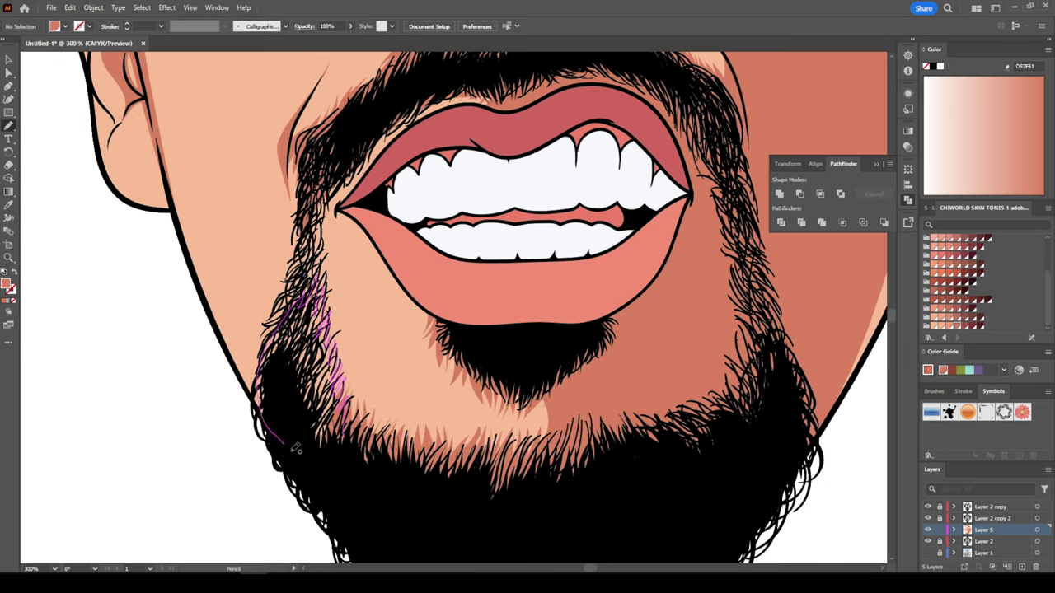
pyautogui.moveTo(305, 323); pyautogui.dragTo(337, 267)
pyautogui.moveTo(345, 173); pyautogui.dragTo(346, 170)
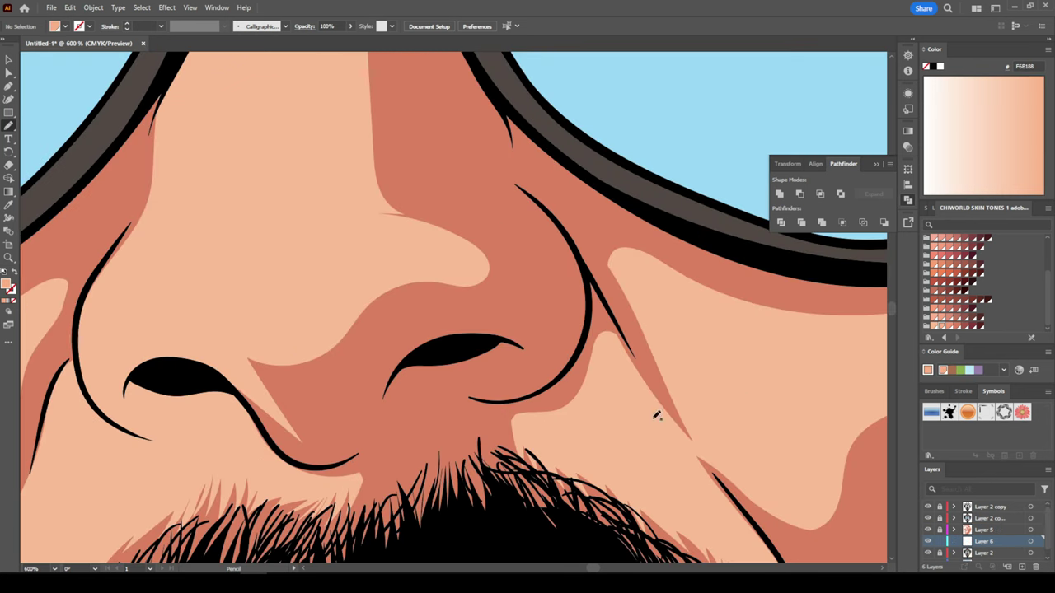
# Outline a shape over the nose tip and nostrils and fill it with peach EAA27A.
pyautogui.moveTo(375, 400); pyautogui.dragTo(326, 316)
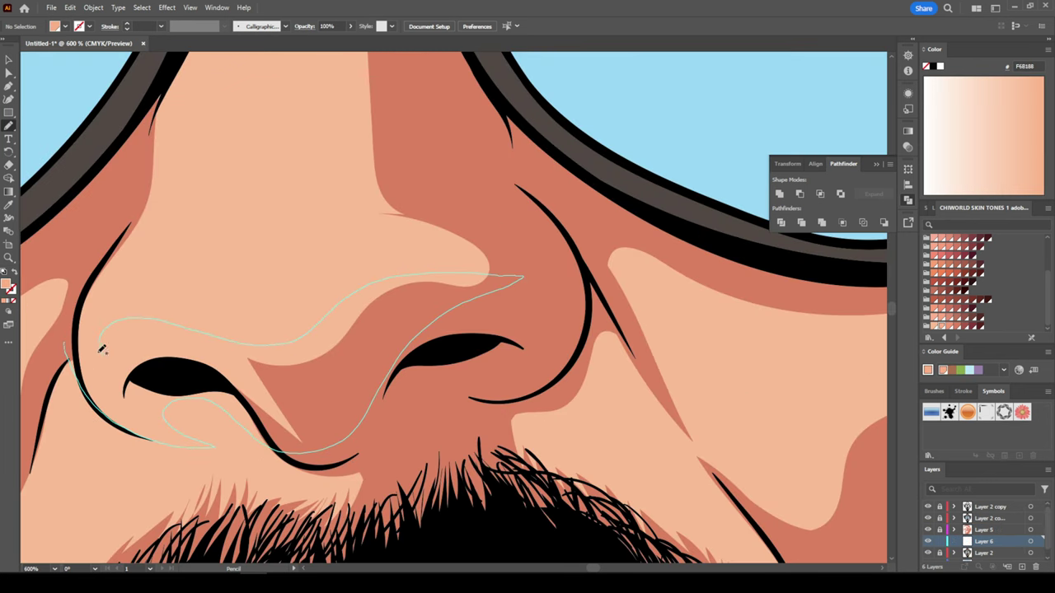
pyautogui.hotkey('ctrl', '-')
pyautogui.press('v')
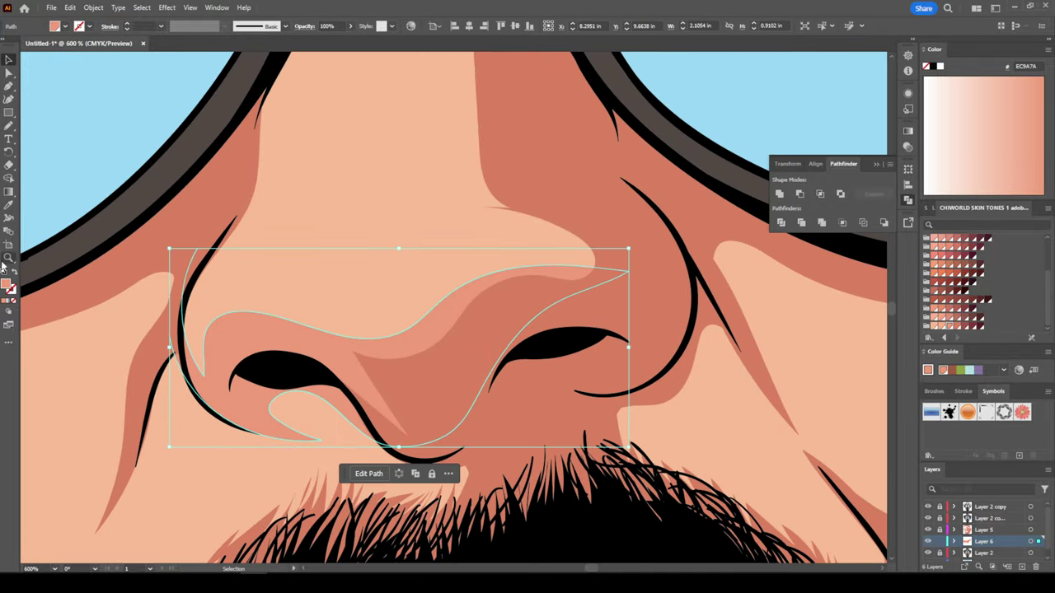
pyautogui.doubleClick(926, 66)
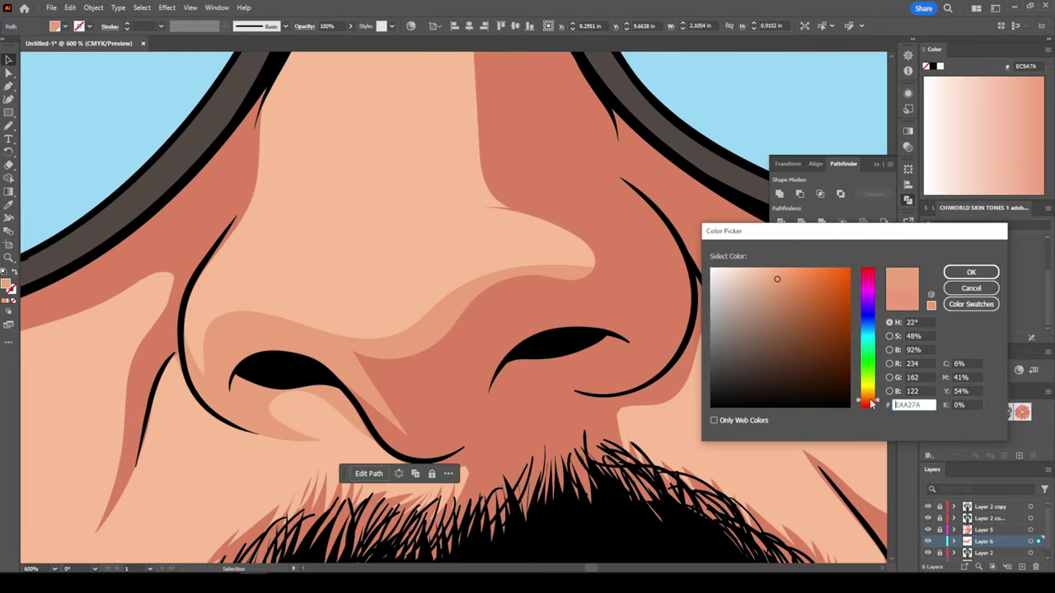
pyautogui.click(971, 272)
pyautogui.hotkey('ctrl', '-')
pyautogui.hotkey('ctrl', '-')
pyautogui.hotkey('ctrl', '-')
# Draw Pencil highlight shapes on the cheek.
pyautogui.hotkey('ctrl', '+')
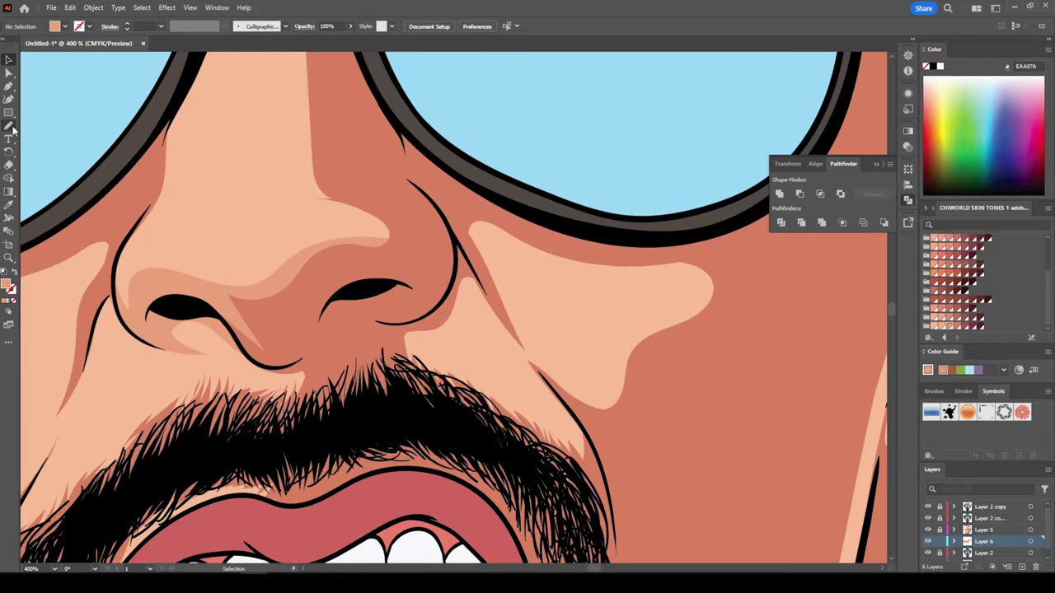
pyautogui.press('n')
pyautogui.moveTo(383, 353); pyautogui.dragTo(517, 451)
pyautogui.moveTo(637, 288); pyautogui.dragTo(499, 260)
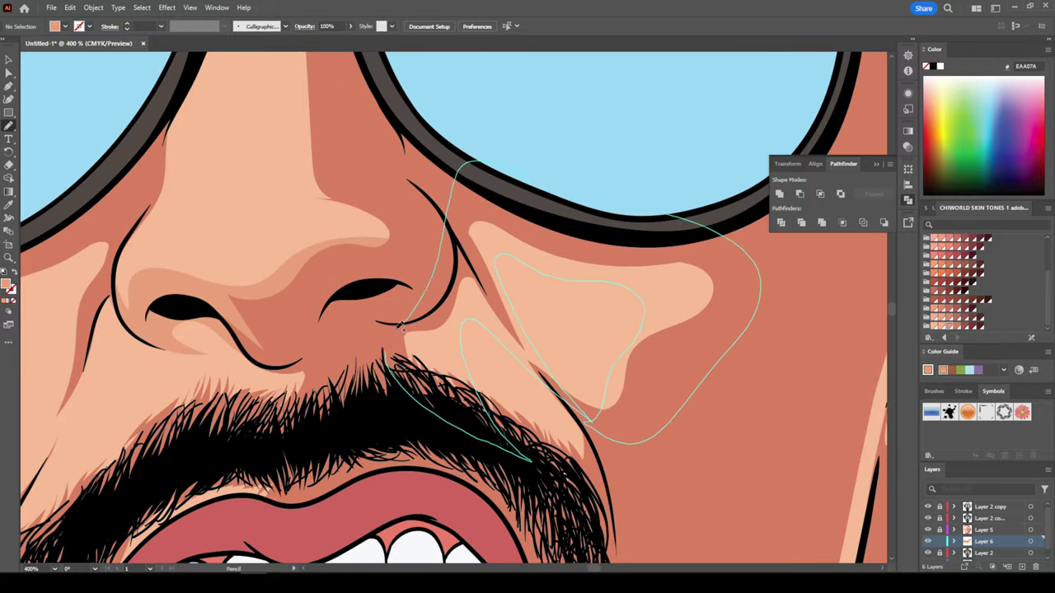
pyautogui.hotkey('ctrl', '-')
pyautogui.hotkey('ctrl', '-')
pyautogui.hotkey('ctrl', '+')
pyautogui.hotkey('ctrl', '+')
pyautogui.moveTo(464, 392)
pyautogui.mouseDown()
pyautogui.moveTo(526, 333)
pyautogui.moveTo(441, 348)
pyautogui.mouseUp()
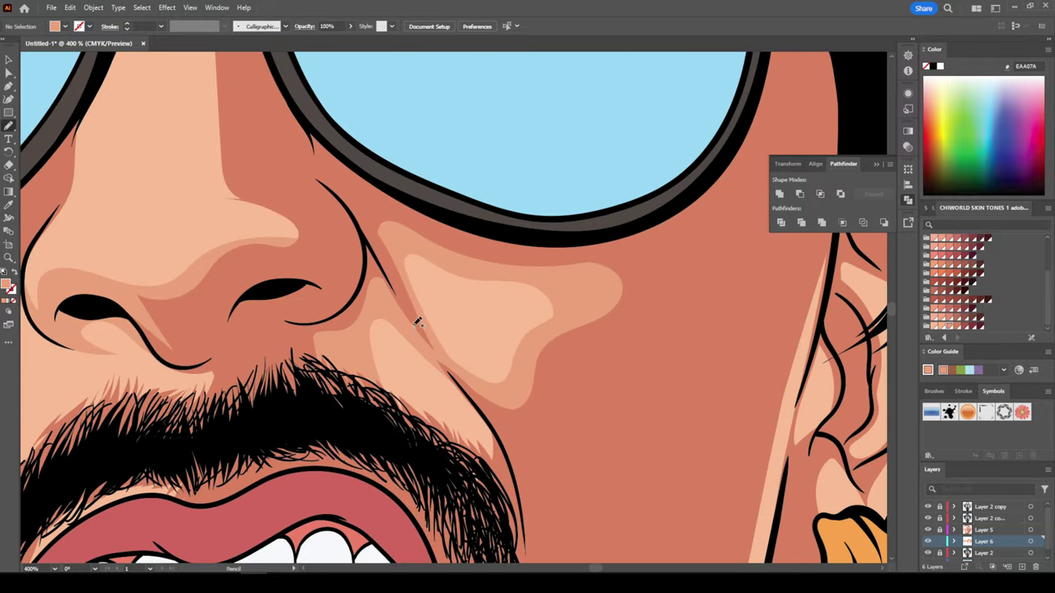
pyautogui.hotkey('ctrl', '-')
pyautogui.hotkey('ctrl', '-')
# Add a small highlight on the nose and a forehead highlight under the hat.
pyautogui.hotkey('ctrl', '+')
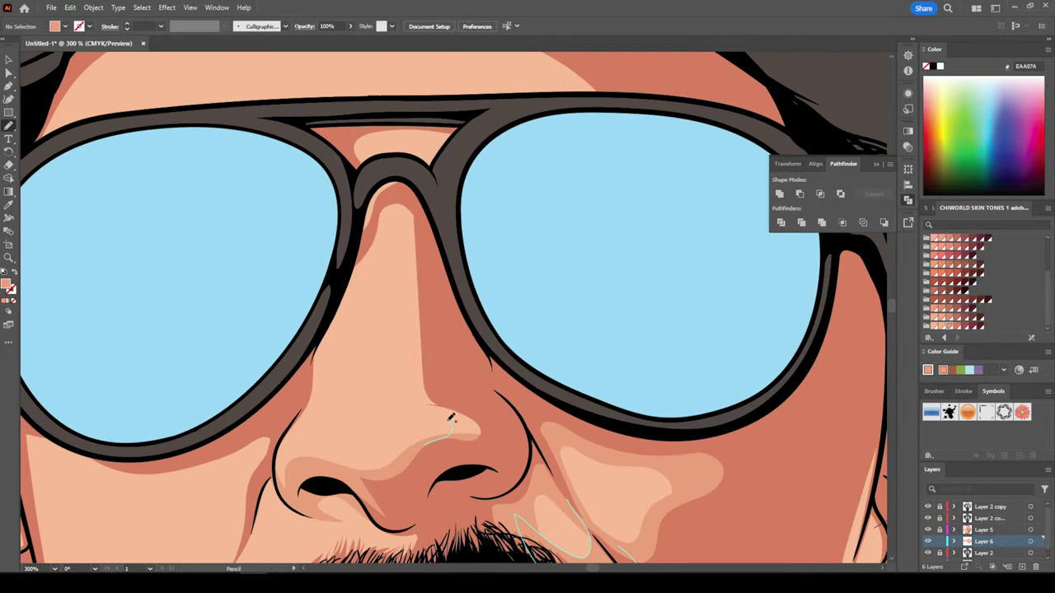
pyautogui.scroll(2, 325, 221)
pyautogui.moveTo(404, 256); pyautogui.dragTo(407, 234)
pyautogui.hotkey('ctrl', '-')
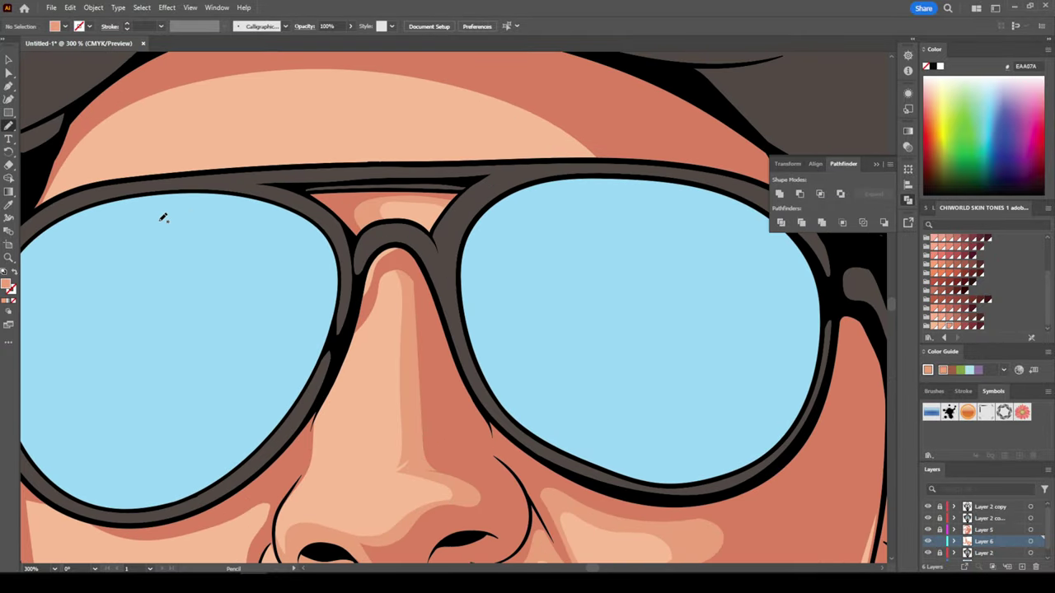
pyautogui.hotkey('ctrl', '-')
pyautogui.hotkey('ctrl', '+')
pyautogui.moveTo(656, 303); pyautogui.dragTo(530, 310)
pyautogui.moveTo(310, 266); pyautogui.dragTo(311, 265)
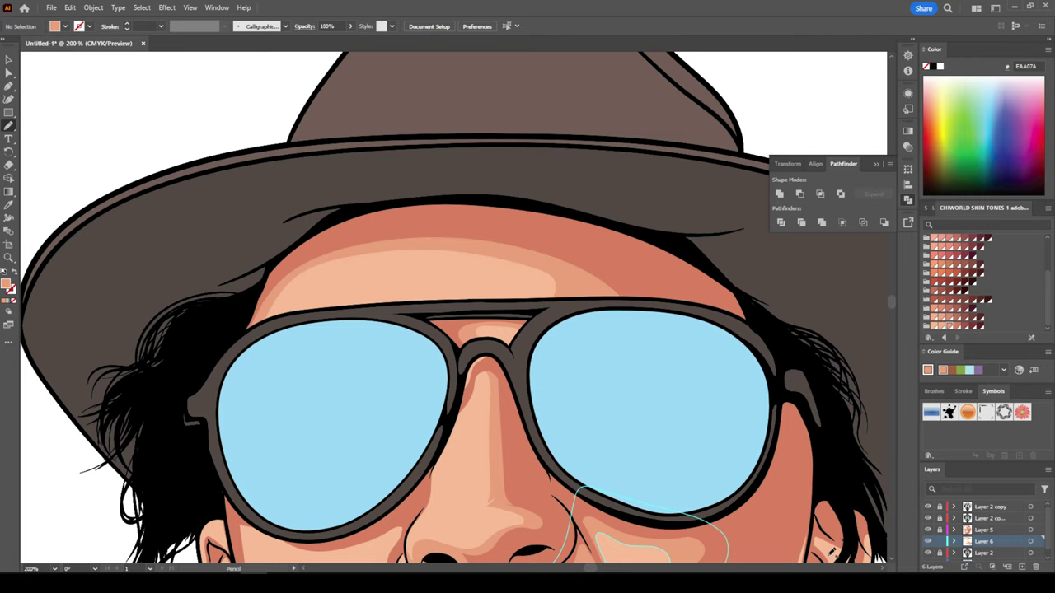
# Draw small highlights beside and below the nose and along the cheek edge.
pyautogui.hotkey('ctrl', '-')
pyautogui.hotkey('ctrl', '+')
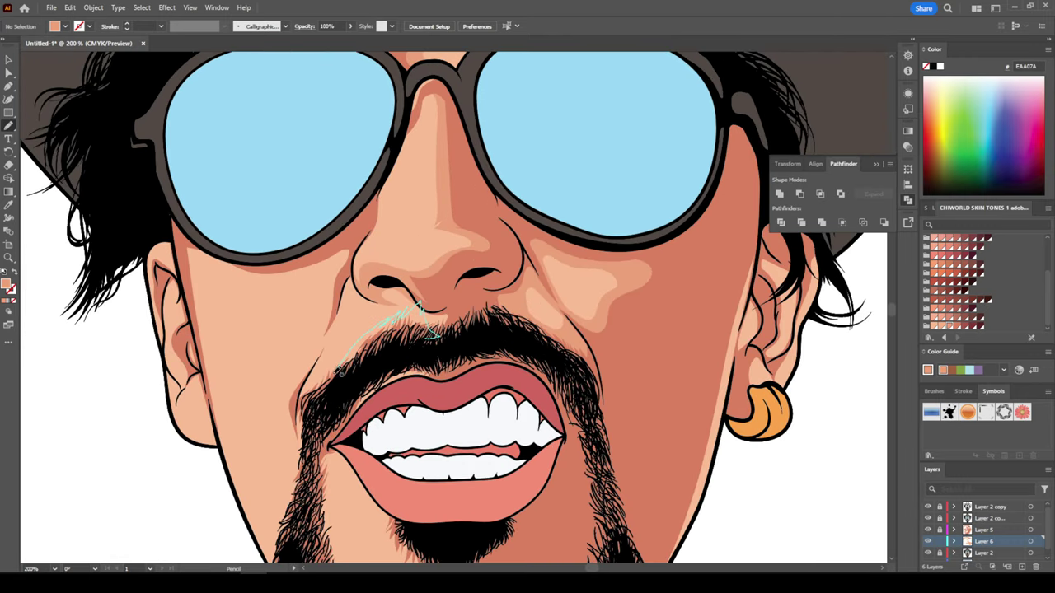
pyautogui.moveTo(298, 371); pyautogui.dragTo(300, 372)
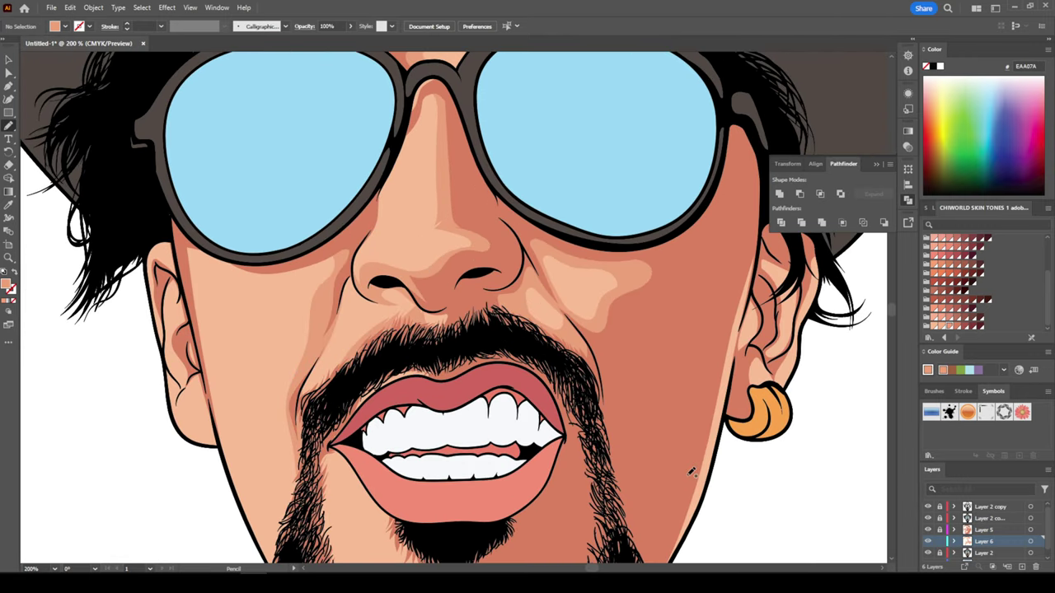
pyautogui.hotkey('ctrl', '+')
pyautogui.moveTo(435, 314); pyautogui.dragTo(435, 315)
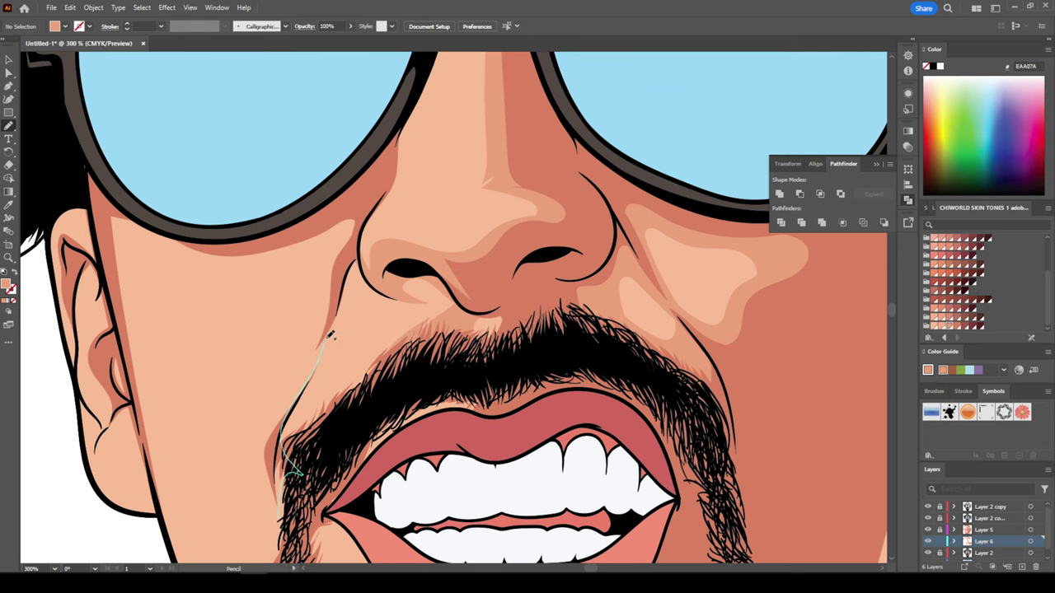
pyautogui.moveTo(321, 287); pyautogui.dragTo(322, 287)
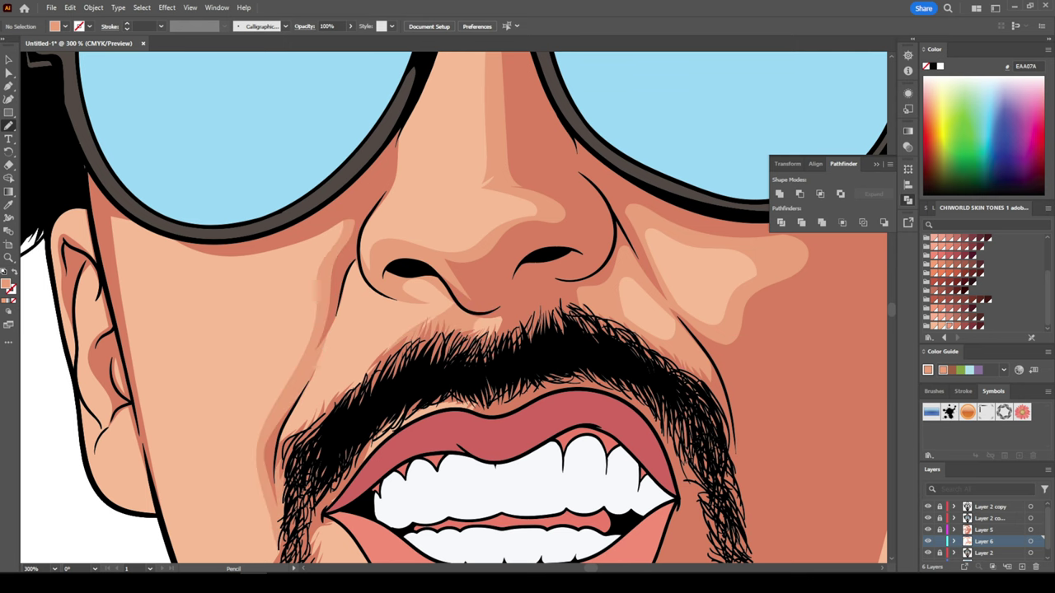
pyautogui.hotkey('ctrl', '-')
# Add highlights from chin to lip, along the jaw and inside the ear.
pyautogui.moveTo(392, 478); pyautogui.dragTo(422, 352)
pyautogui.moveTo(322, 301); pyautogui.dragTo(384, 395)
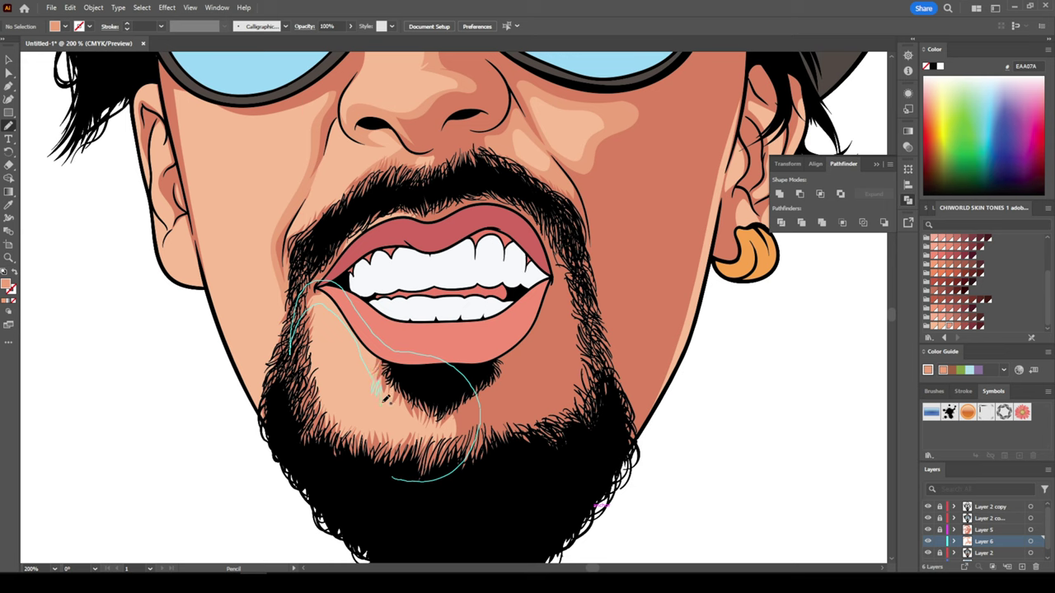
pyautogui.scroll(3, 455, 487)
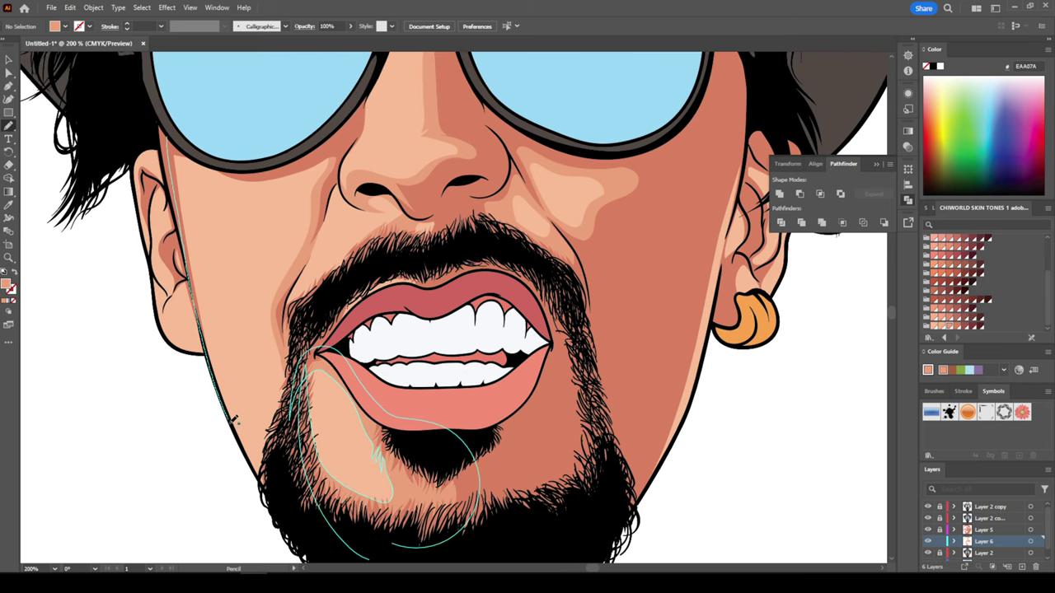
pyautogui.moveTo(189, 266); pyautogui.dragTo(288, 462)
pyautogui.hotkey('ctrl', '=')
pyautogui.hotkey('ctrl', '=')
pyautogui.hotkey('ctrl', '=')
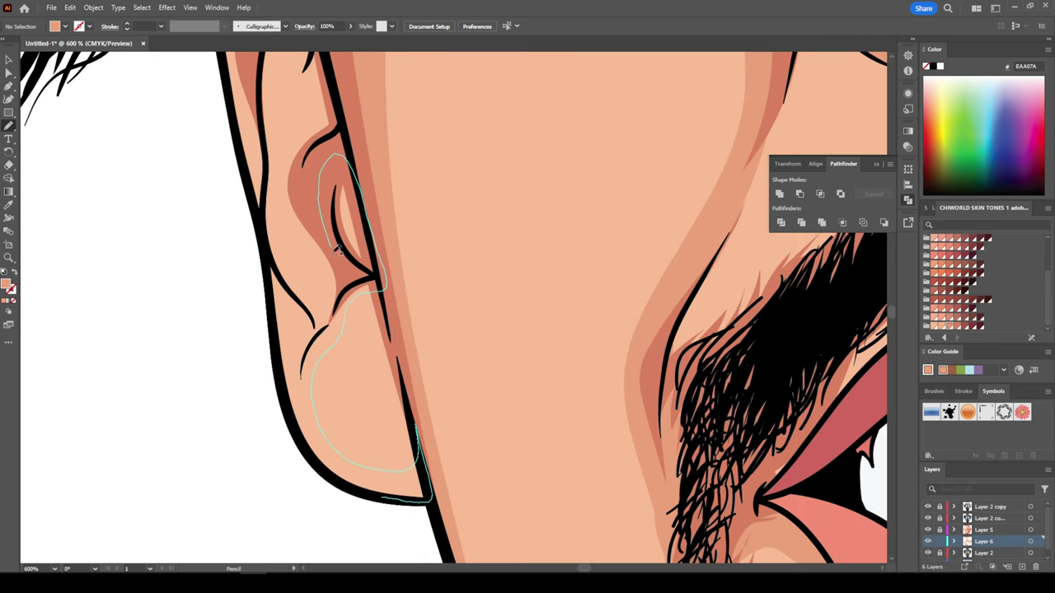
pyautogui.scroll(3, 264, 375)
pyautogui.moveTo(313, 427); pyautogui.dragTo(316, 401)
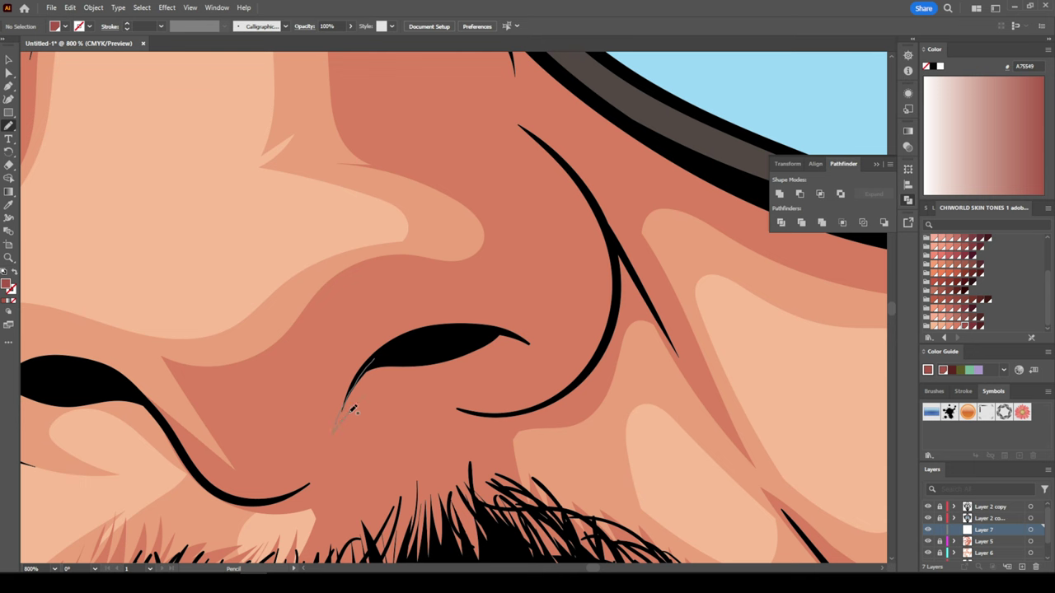
# Draw dark A75549 shadow shapes inside both nostrils and under the right nostril.
pyautogui.moveTo(349, 405); pyautogui.dragTo(448, 330)
pyautogui.hotkey('ctrl', '-')
pyautogui.press('v')
pyautogui.click(964, 290)
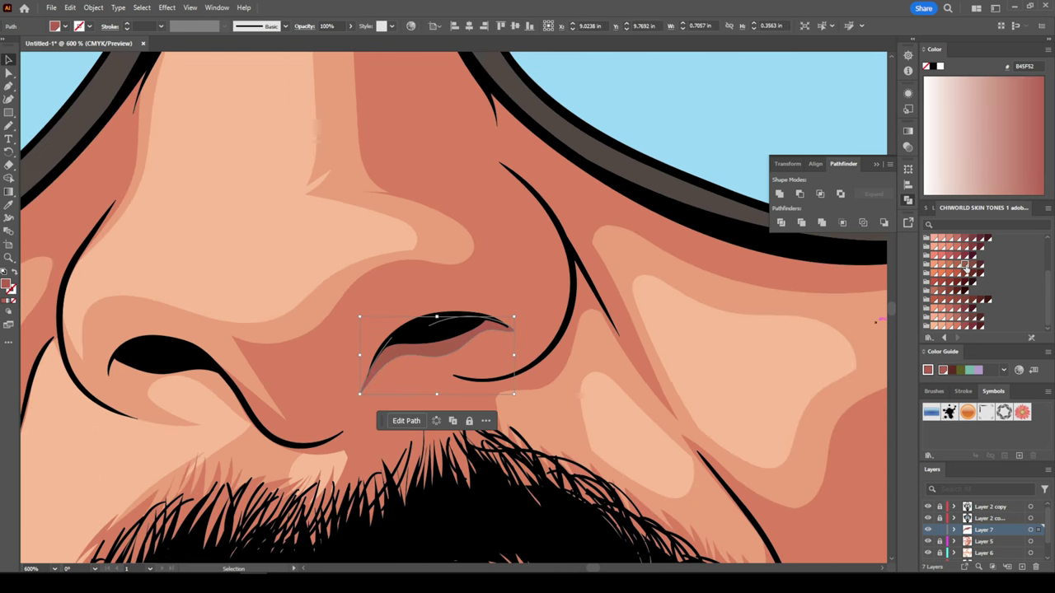
pyautogui.click(979, 270)
pyautogui.hotkey('ctrl', '+')
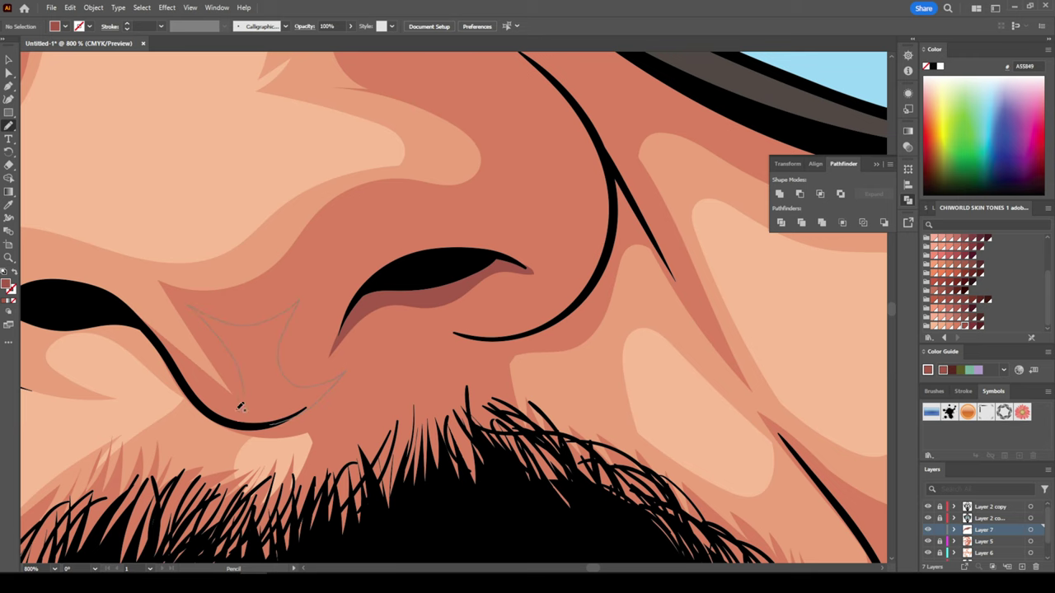
pyautogui.moveTo(311, 385); pyautogui.dragTo(302, 408)
pyautogui.moveTo(604, 257)
pyautogui.mouseDown()
pyautogui.moveTo(487, 303)
pyautogui.moveTo(506, 306)
pyautogui.mouseUp()
pyautogui.scroll(-2, 506, 306)
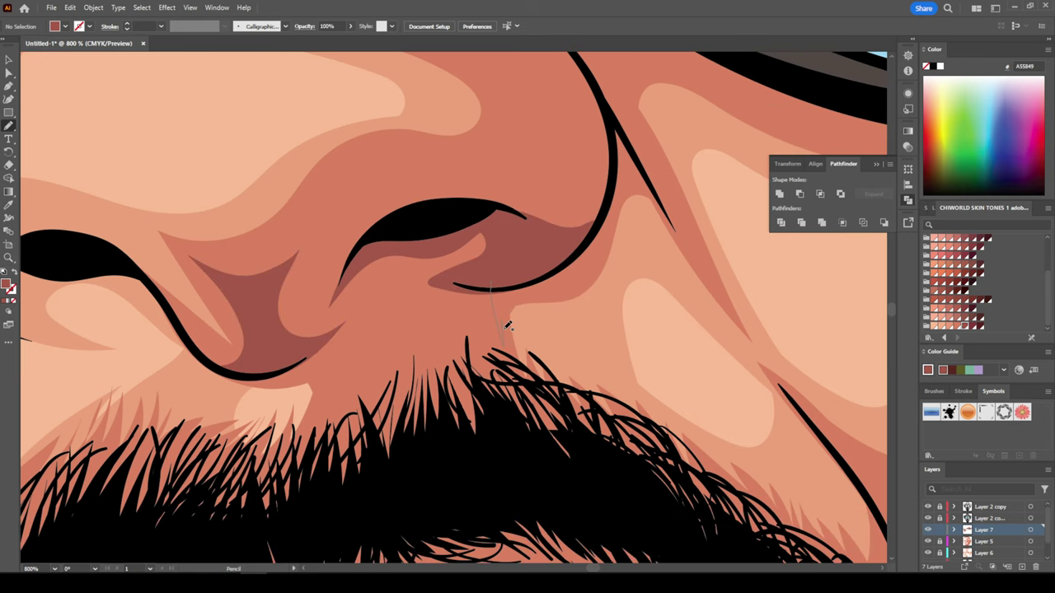
pyautogui.moveTo(687, 473)
pyautogui.mouseDown()
pyautogui.moveTo(289, 535)
pyautogui.moveTo(277, 494)
pyautogui.mouseUp()
# Add dark shadow strokes beside the nostrils and along the right side of the nose.
pyautogui.hotkey('ctrl', '-')
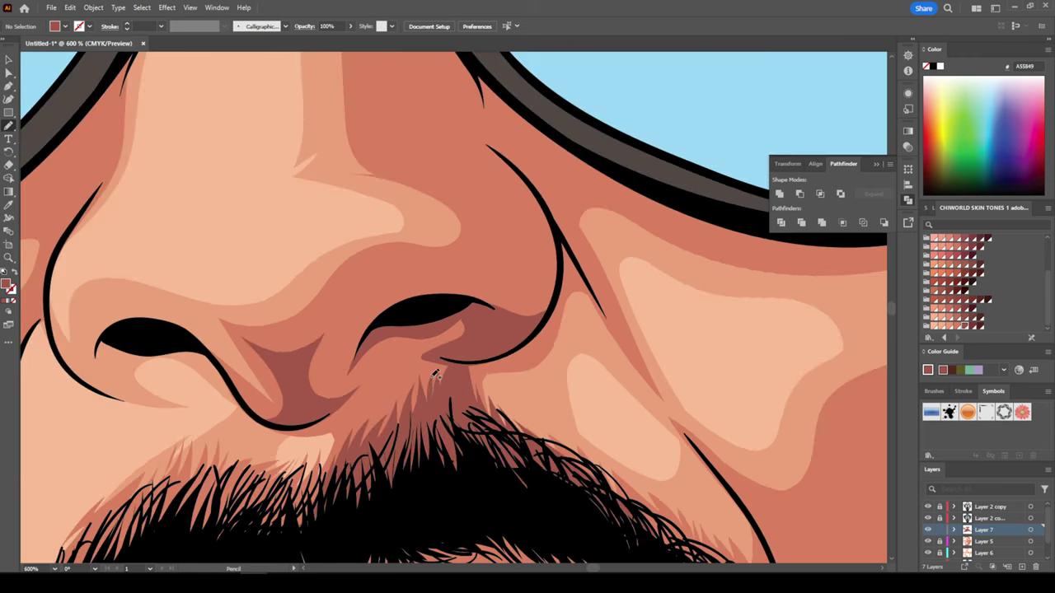
pyautogui.scroll(5, 446, 303)
pyautogui.moveTo(510, 433); pyautogui.dragTo(495, 271)
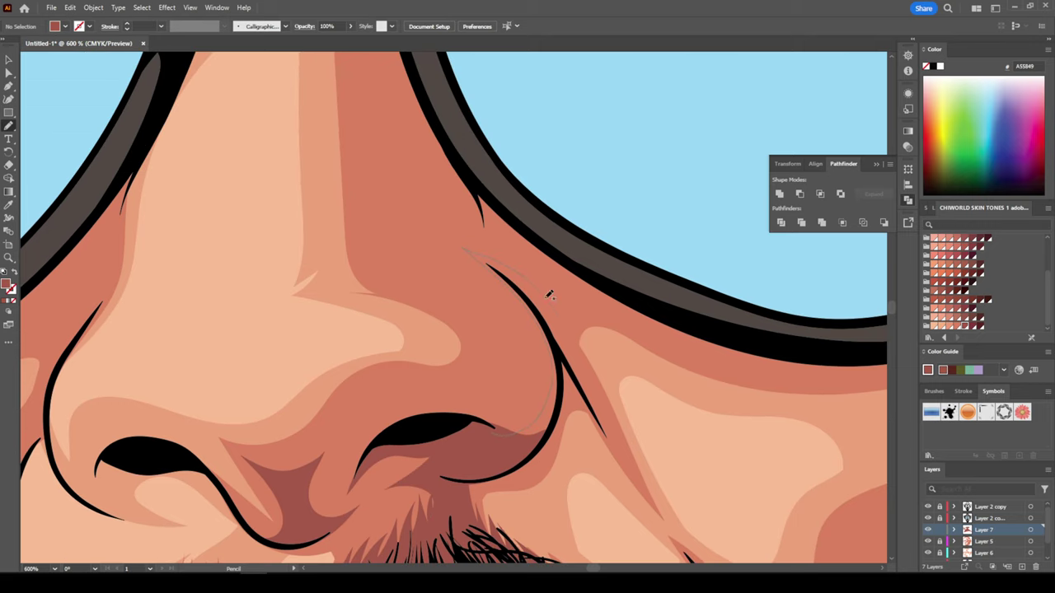
pyautogui.scroll(2, 577, 391)
pyautogui.moveTo(538, 360); pyautogui.dragTo(483, 279)
pyautogui.scroll(5, 483, 279)
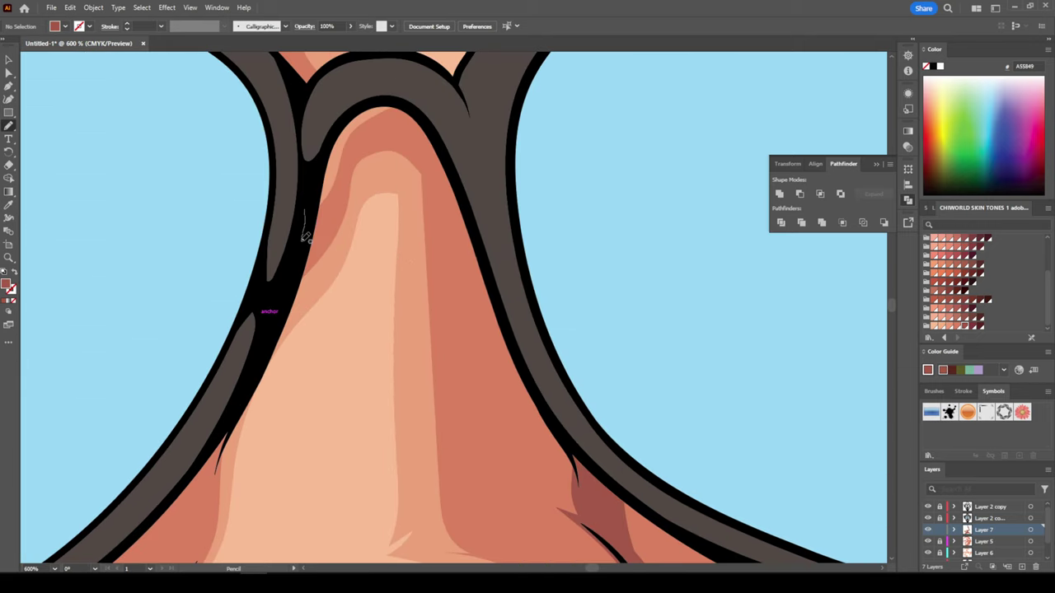
pyautogui.moveTo(535, 375); pyautogui.dragTo(376, 106)
pyautogui.hotkey('ctrl', '-')
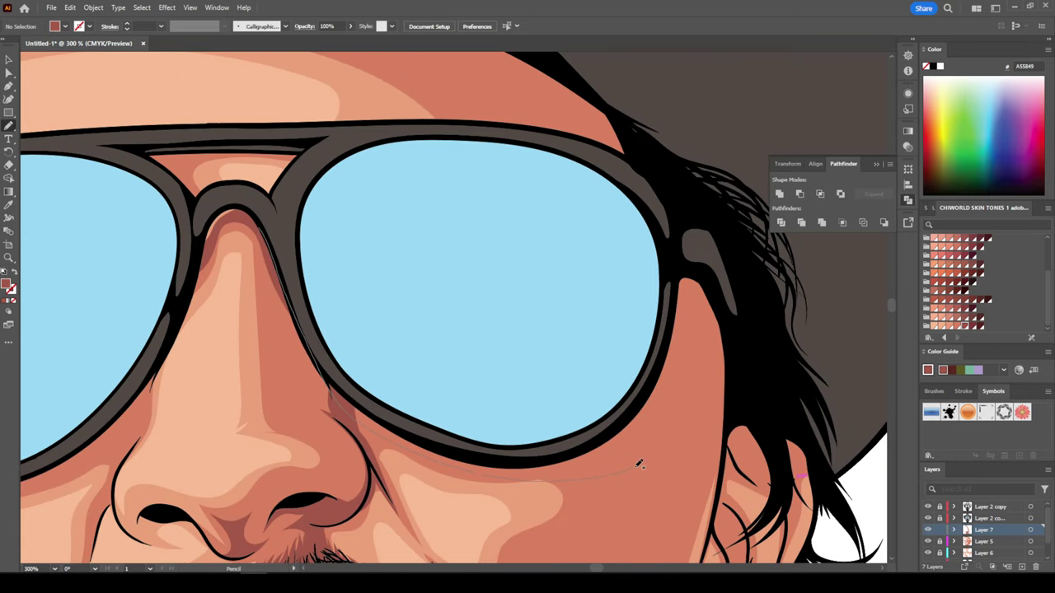
pyautogui.hotkey('ctrl', '-')
pyautogui.scroll(2, 298, 234)
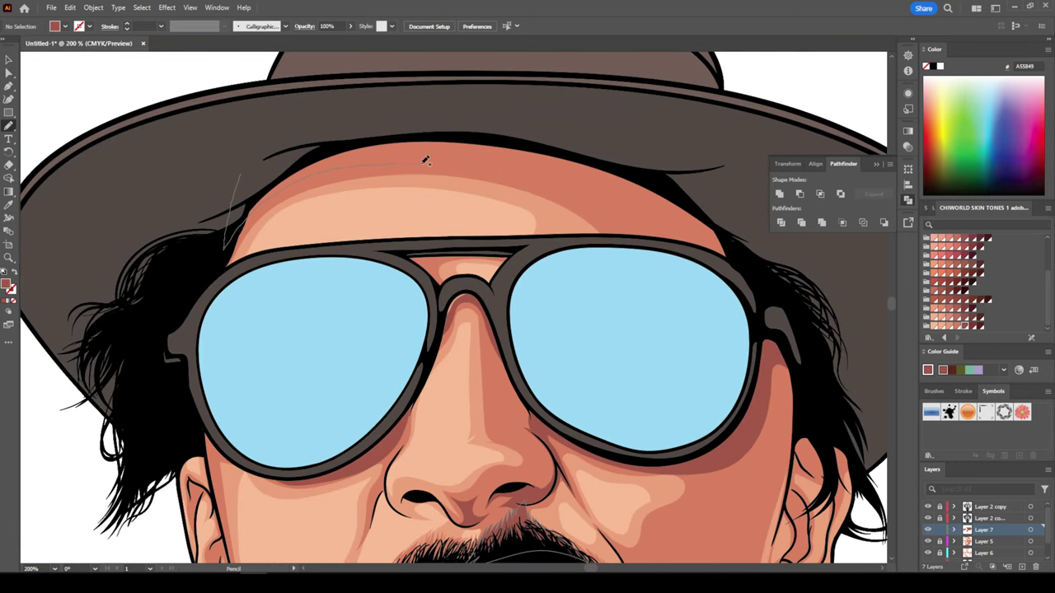
pyautogui.hotkey('ctrl', '+')
pyautogui.moveTo(438, 266); pyautogui.dragTo(511, 415)
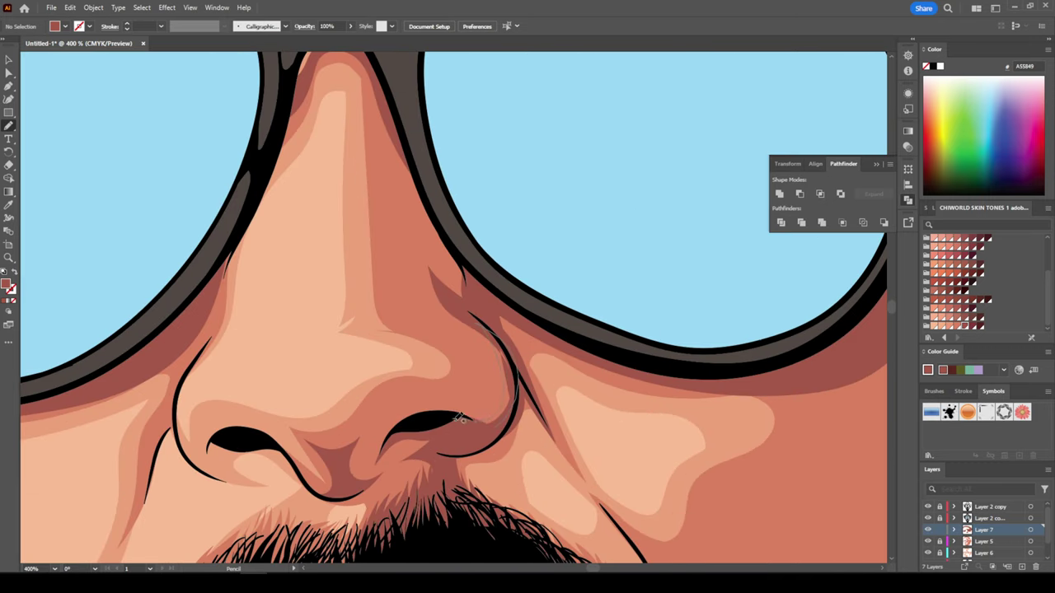
# Draw a dark shadow shape down the right jaw line.
pyautogui.hotkey('ctrl', '-')
pyautogui.scroll(-1, 433, 329)
pyautogui.scroll(-3, 265, 171)
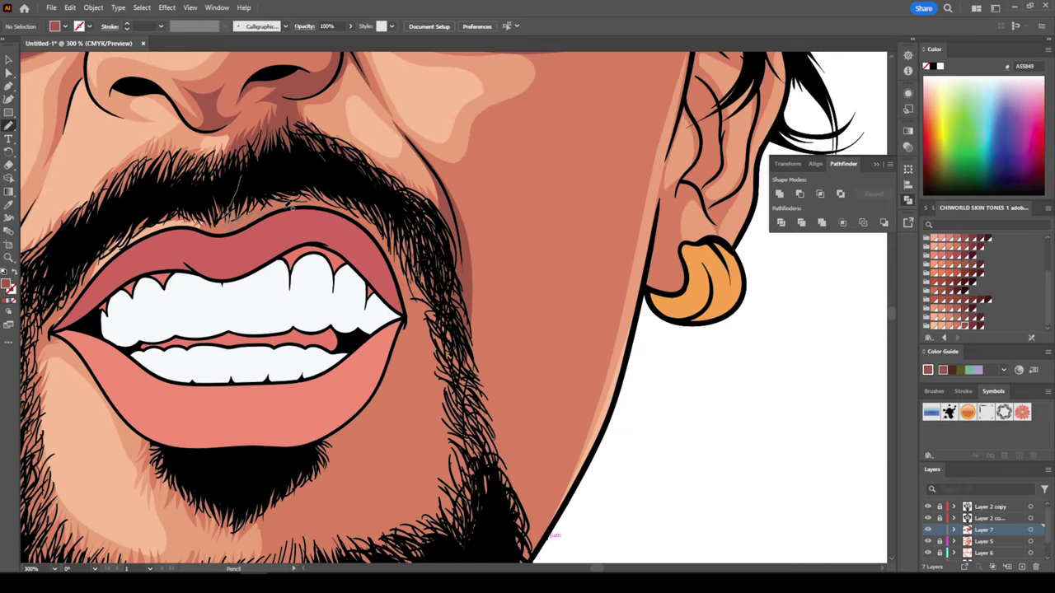
pyautogui.scroll(-2, 449, 312)
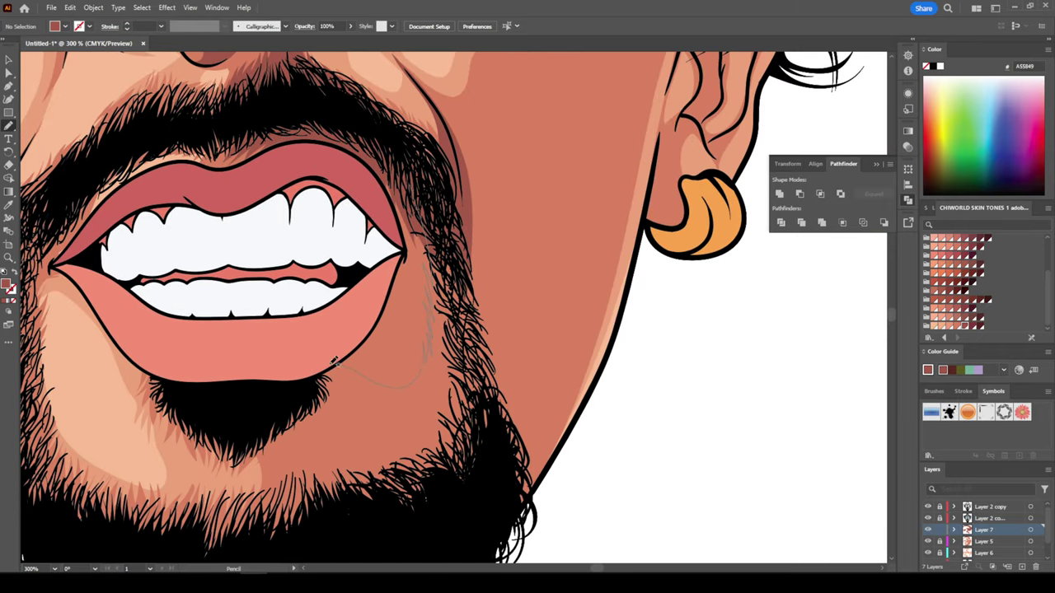
pyautogui.hotkey('ctrl', '-')
pyautogui.moveTo(459, 508); pyautogui.dragTo(540, 218)
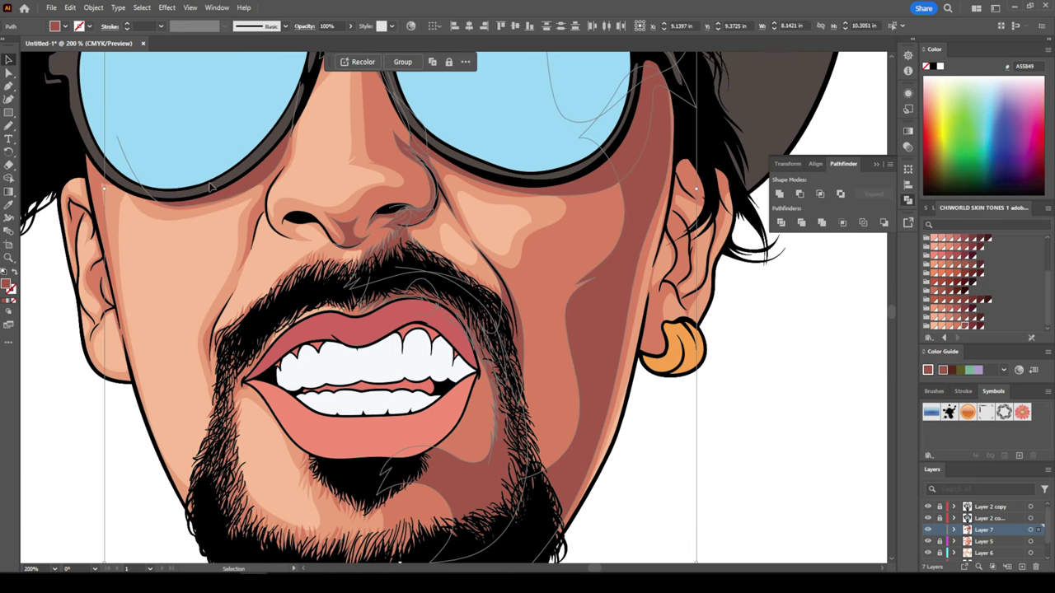
# Draw a darker skin shadow on the cheek beside the mouth corner toward the chin.
pyautogui.doubleClick(8, 286)
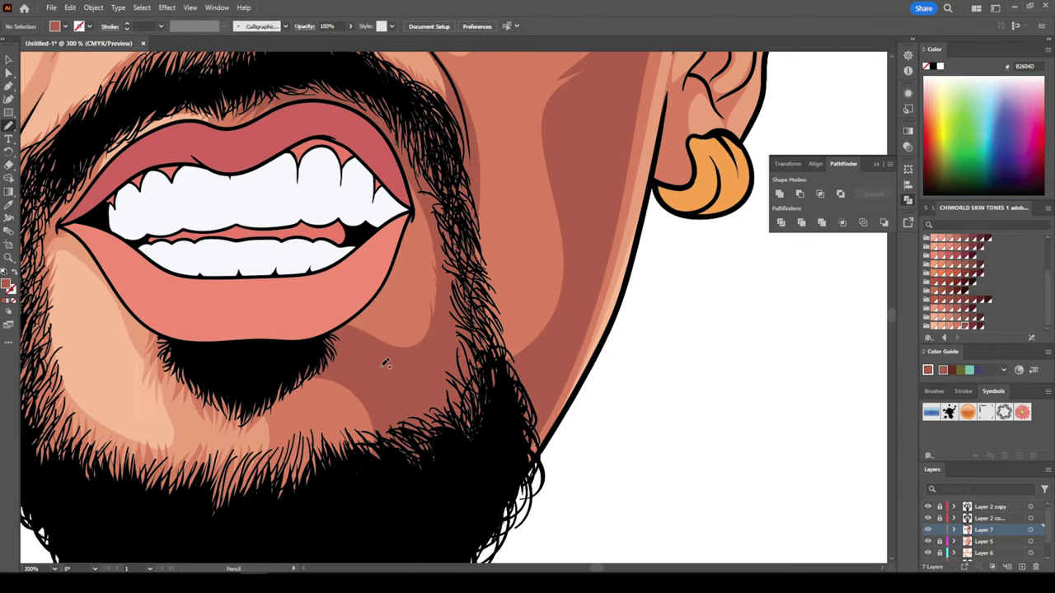
pyautogui.moveTo(385, 364); pyautogui.dragTo(375, 330)
pyautogui.moveTo(352, 369)
pyautogui.mouseDown()
pyautogui.moveTo(304, 396)
pyautogui.moveTo(349, 377)
pyautogui.moveTo(257, 493)
pyautogui.mouseUp()
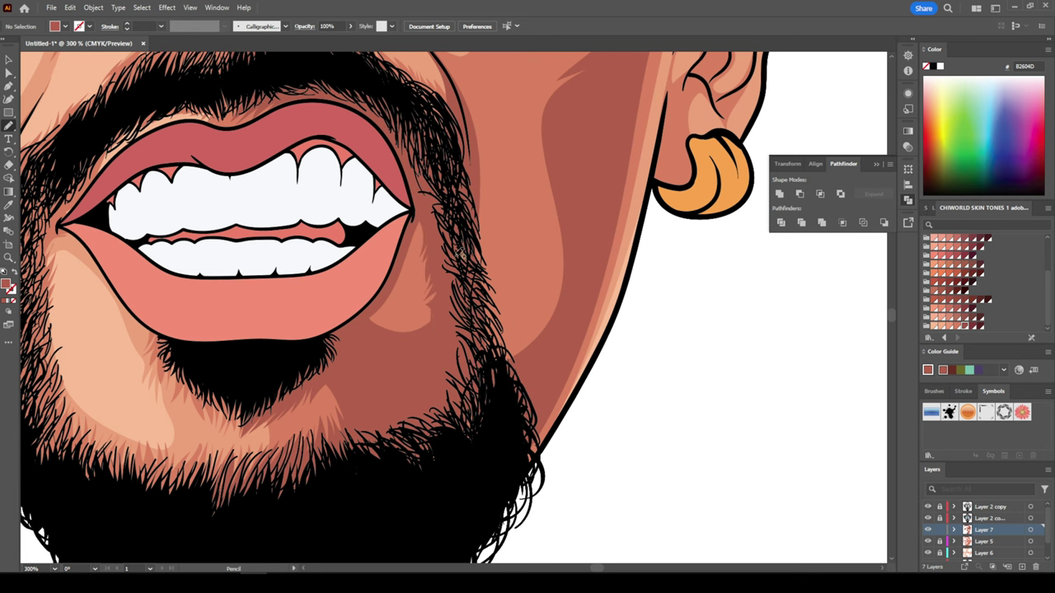
# Draw shadow shapes around and inside the ear, plus a shadow path near the nose.
pyautogui.scroll(1, 429, 247)
pyautogui.scroll(2, 419, 250)
pyautogui.moveTo(419, 249); pyautogui.dragTo(422, 234)
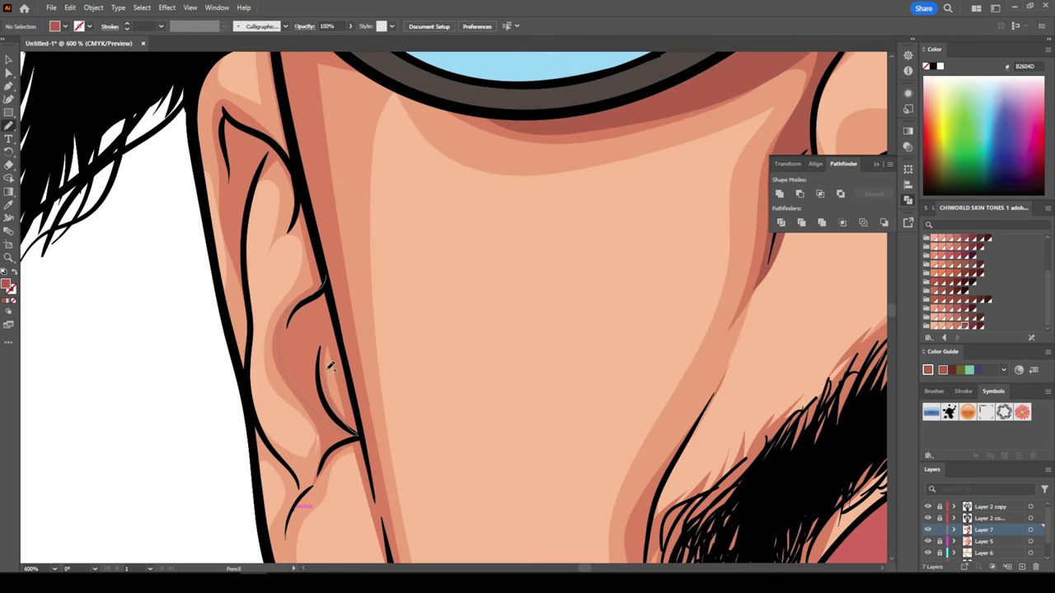
pyautogui.moveTo(307, 290); pyautogui.dragTo(353, 430)
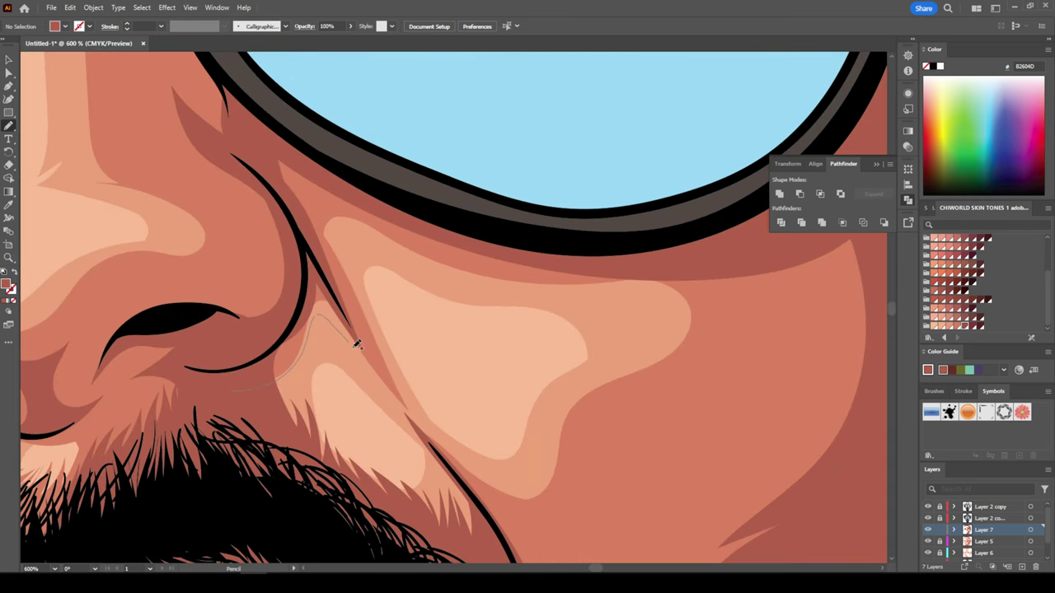
pyautogui.moveTo(354, 341); pyautogui.dragTo(424, 233)
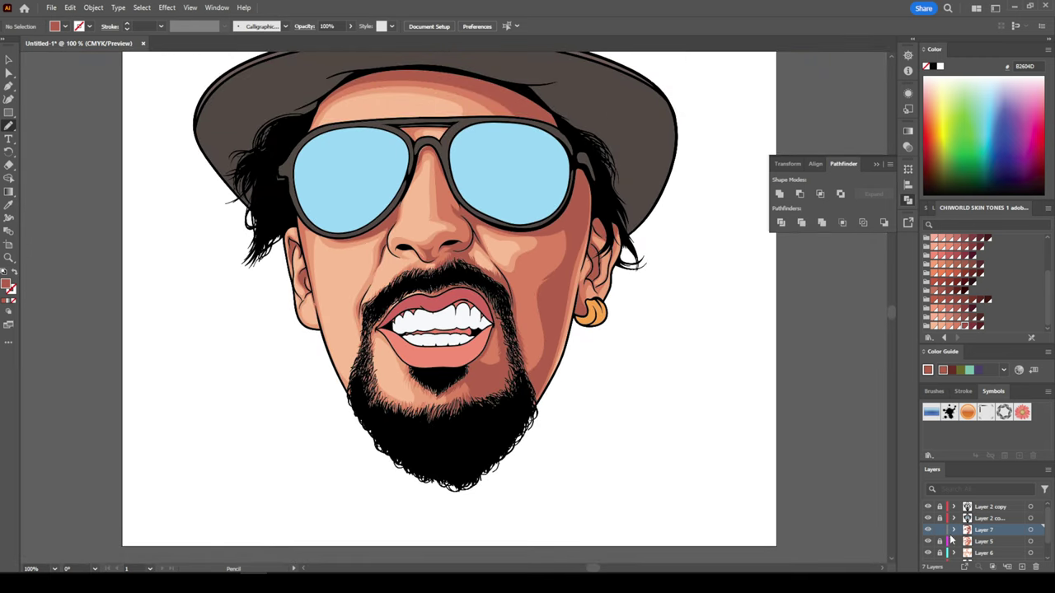
# On a new layer, draw a red square beside the artboard and copy it upward.
pyautogui.click(1011, 567)
pyautogui.moveTo(1010, 542); pyautogui.dragTo(997, 551)
pyautogui.press('m')
pyautogui.moveTo(42, 171)
pyautogui.mouseDown()
pyautogui.moveTo(84, 214)
pyautogui.moveTo(74, 89)
pyautogui.mouseUp()
pyautogui.press('v')
pyautogui.scroll(1, 53, 107)
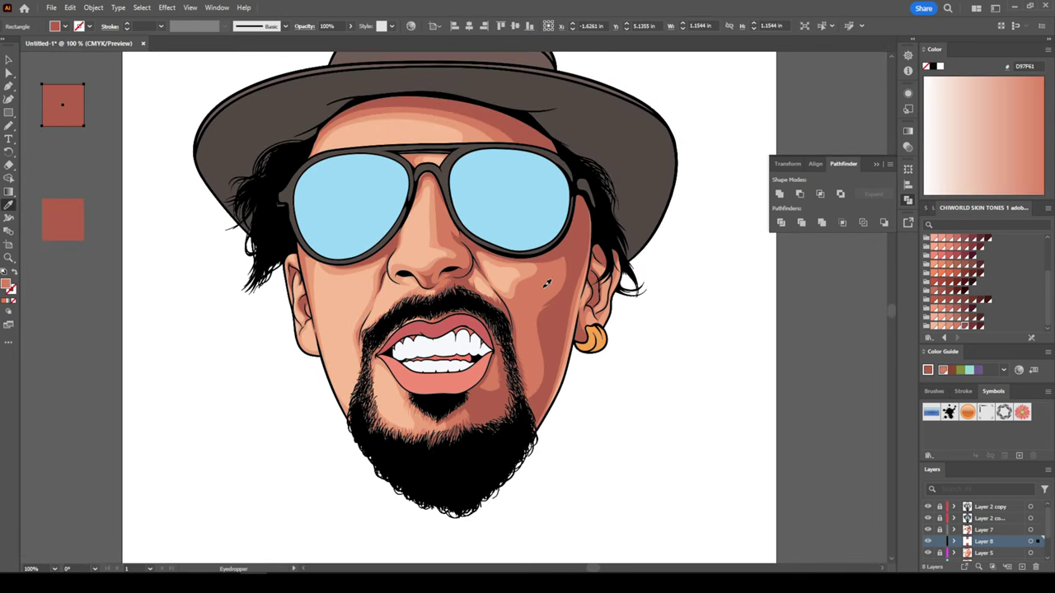
# Blend the two squares with Specified Steps into a stepped skin-tone column.
pyautogui.click(8, 231)
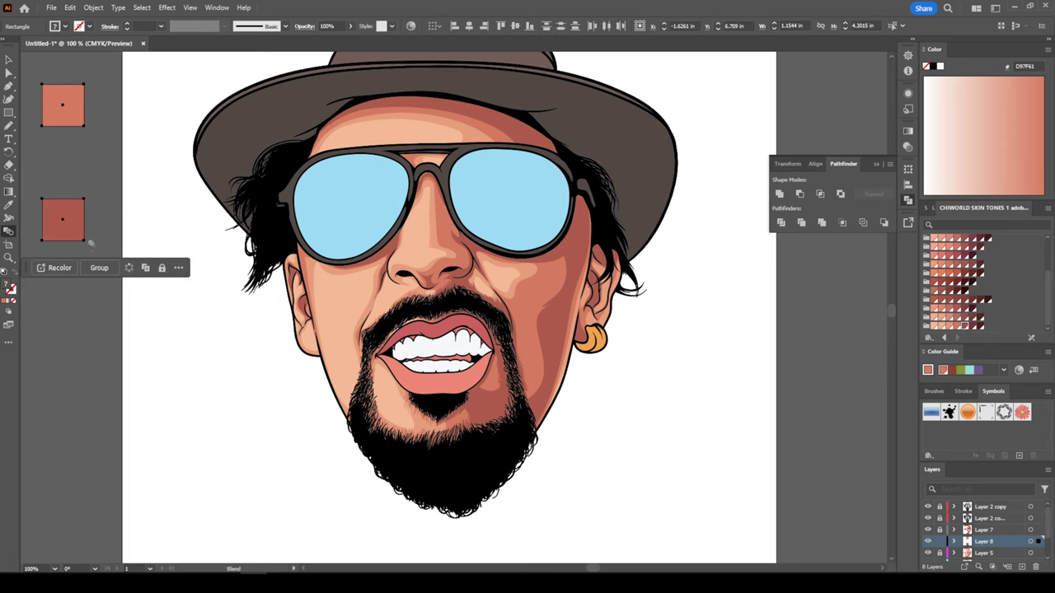
pyautogui.click(63, 105)
pyautogui.click(55, 225)
pyautogui.doubleClick(8, 231)
pyautogui.click(519, 246)
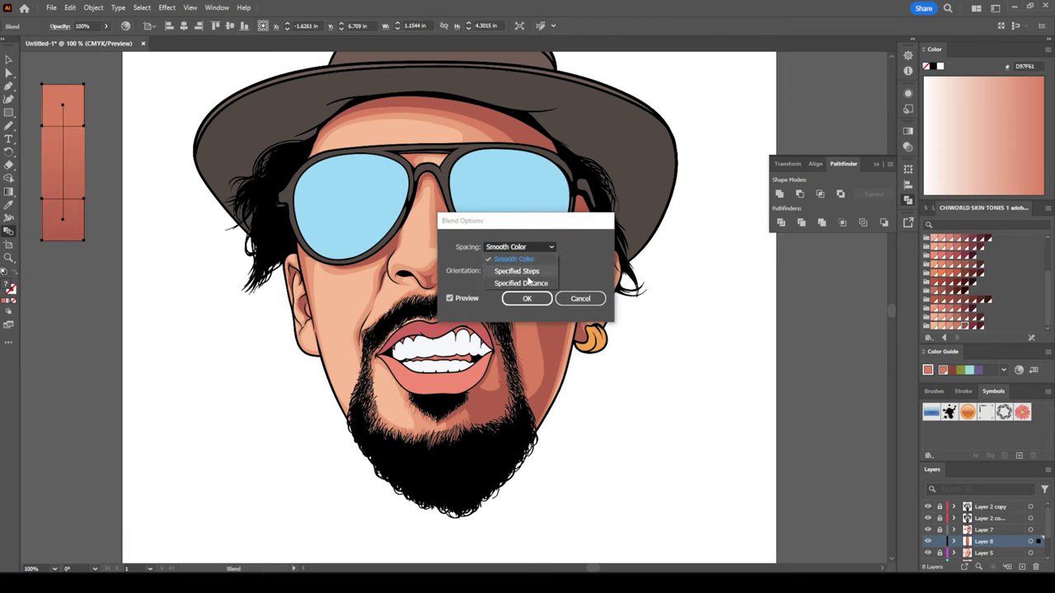
pyautogui.click(511, 267)
pyautogui.press('Return')
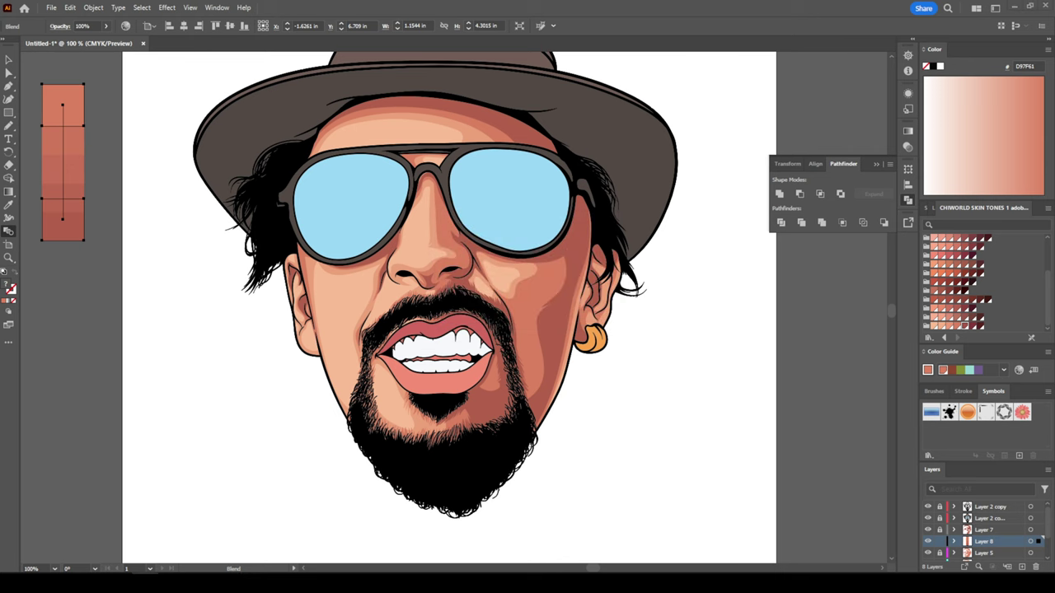
# Sample a tone from the column and add a new layer for cheek shading.
pyautogui.press('i')
pyautogui.click(949, 544)
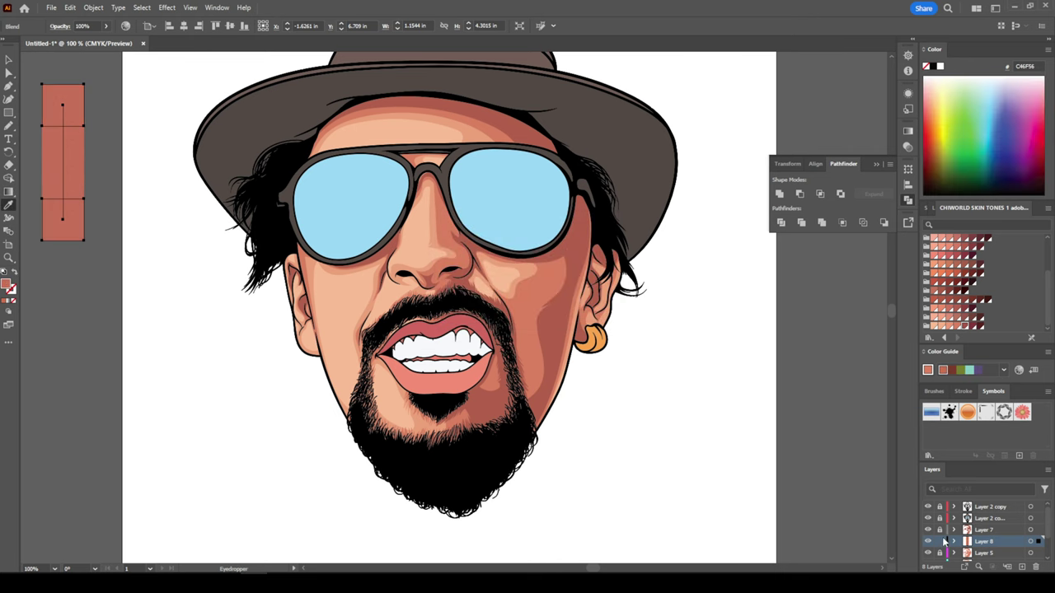
pyautogui.hotkey('ctrl', 'shift', 'a')
pyautogui.click(1022, 567)
pyautogui.click(8, 126)
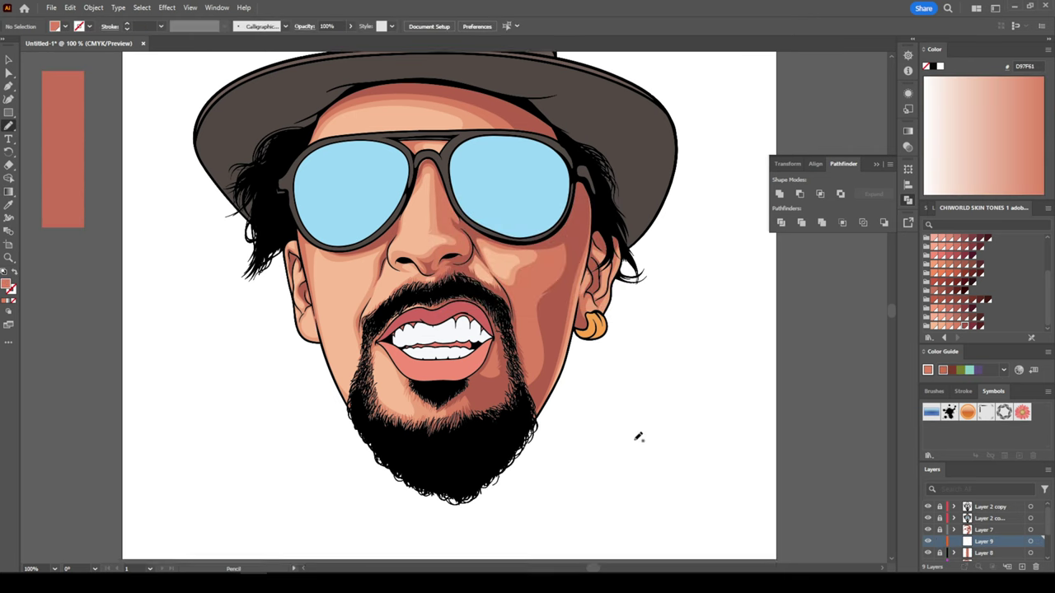
pyautogui.scroll(3, 636, 436)
pyautogui.scroll(-3, 113, 290)
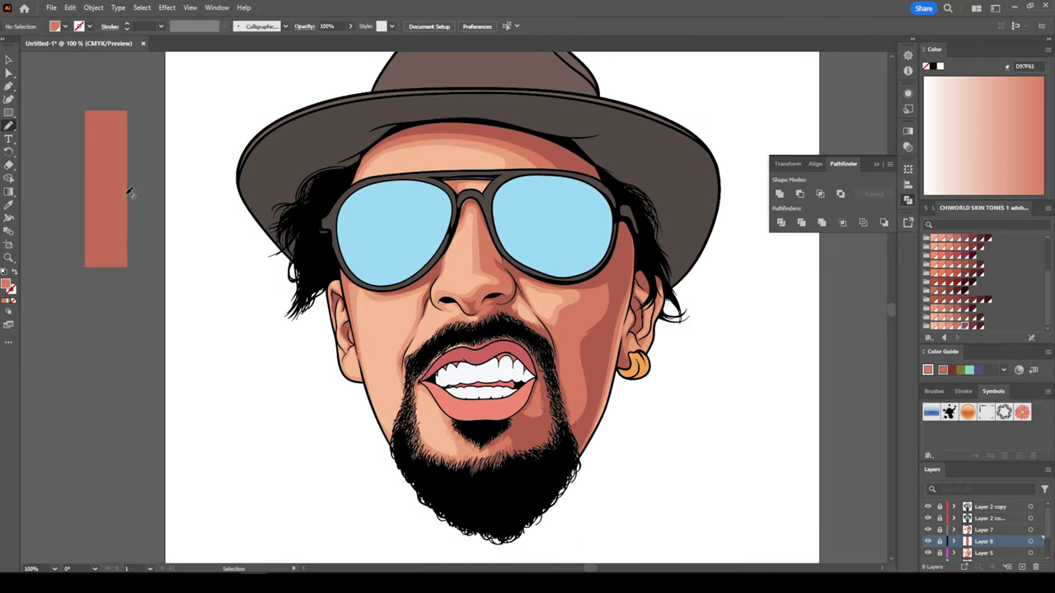
# Sample a mid tone from the tone column as the shading fill.
pyautogui.keyDown('ctrl'); pyautogui.click(120, 190); pyautogui.keyUp('ctrl')
pyautogui.hotkey('ctrl', 'shift', 'a')
pyautogui.press('i')
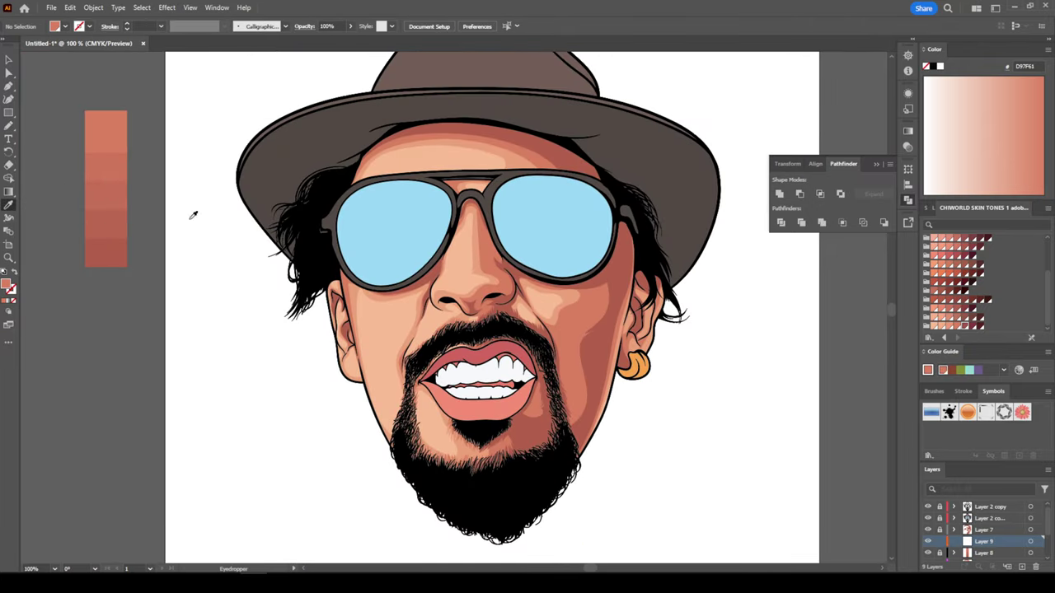
pyautogui.click(116, 201)
pyautogui.press('n')
pyautogui.scroll(2, 573, 409)
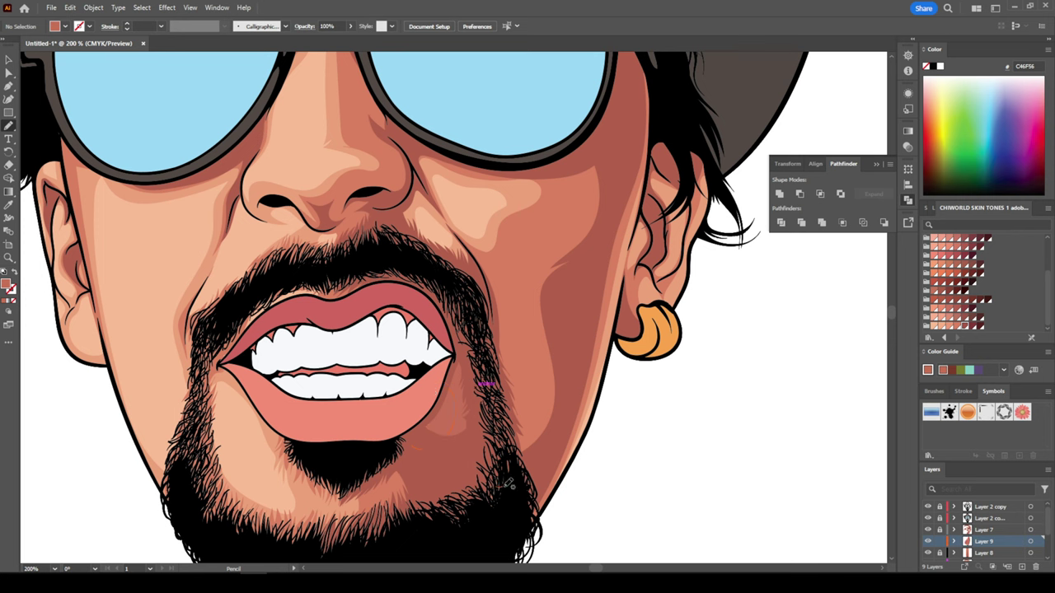
# Draw a shading stroke on the cheek.
pyautogui.moveTo(507, 482); pyautogui.dragTo(535, 356)
pyautogui.scroll(-2, 572, 232)
pyautogui.scroll(-1, 560, 346)
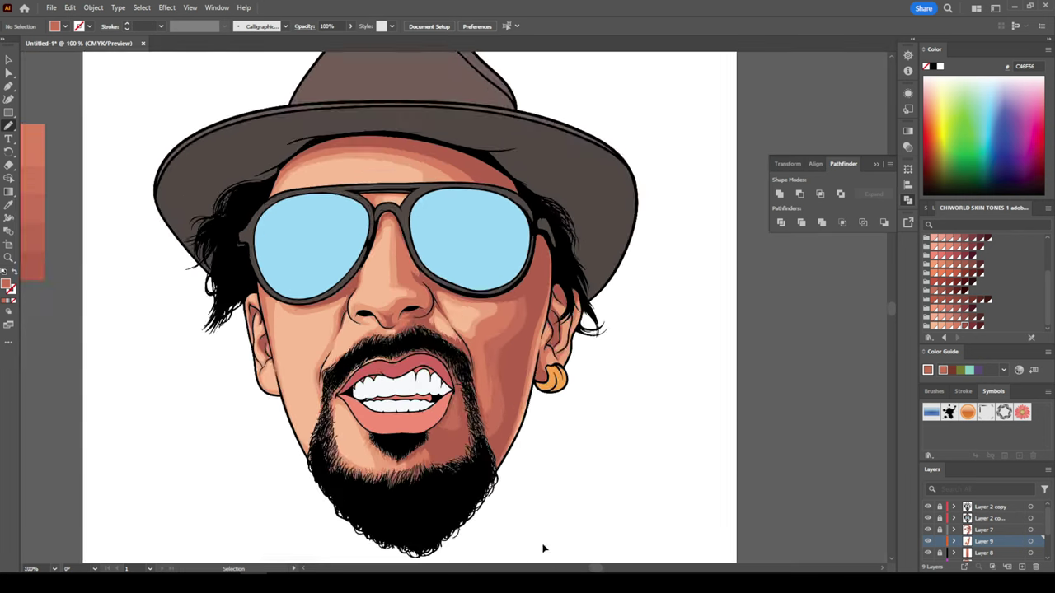
pyautogui.scroll(3, 451, 371)
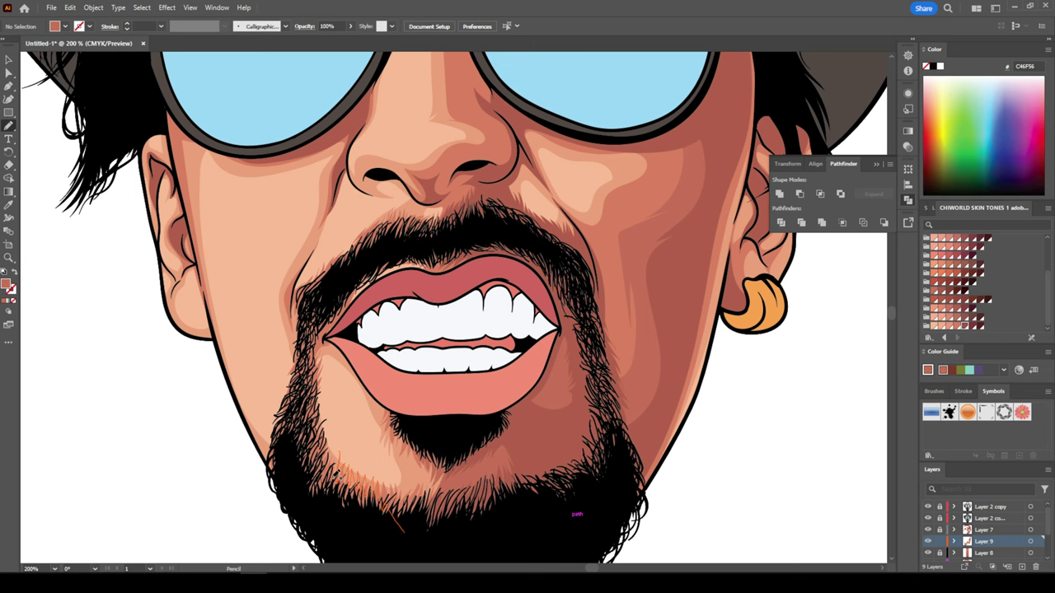
pyautogui.scroll(-3, 326, 510)
pyautogui.scroll(5, 377, 296)
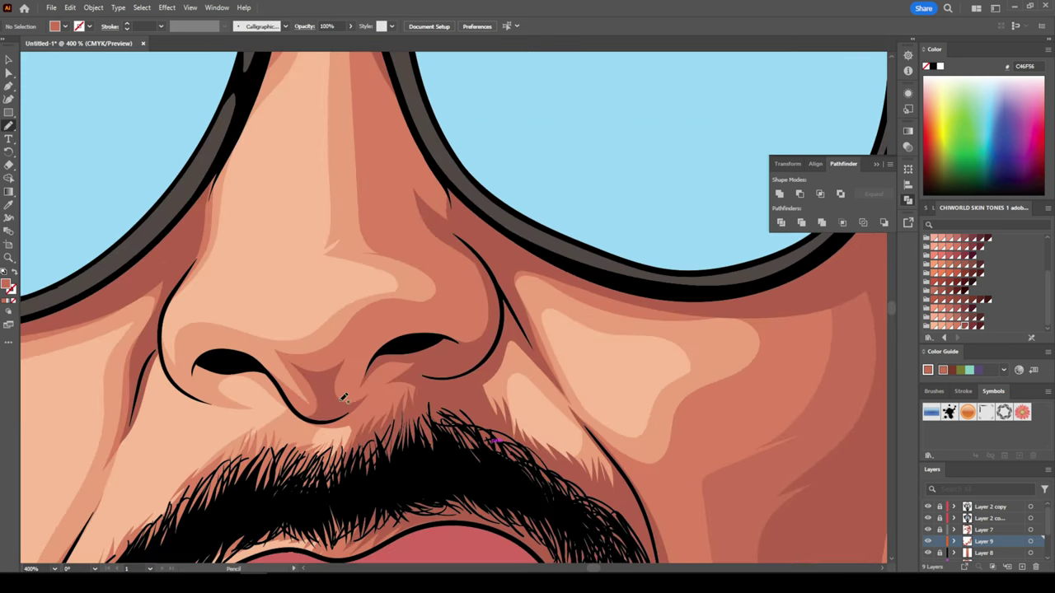
# Trace a shadow path around the right nostril.
pyautogui.moveTo(375, 354); pyautogui.dragTo(449, 339)
pyautogui.scroll(3, 436, 354)
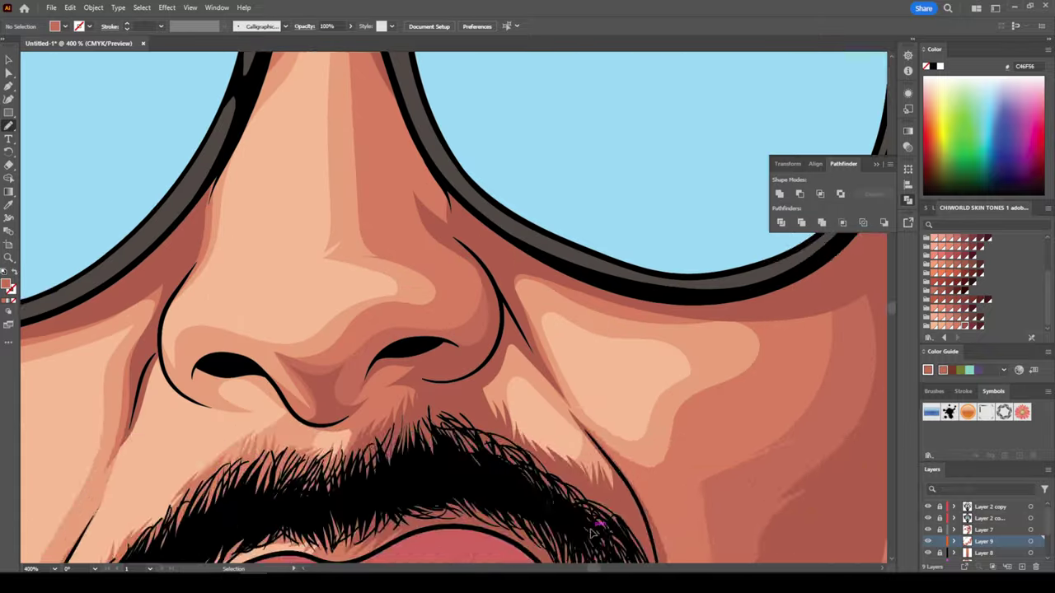
pyautogui.scroll(-2, 427, 369)
pyautogui.scroll(-3, 697, 527)
pyautogui.scroll(3, 697, 527)
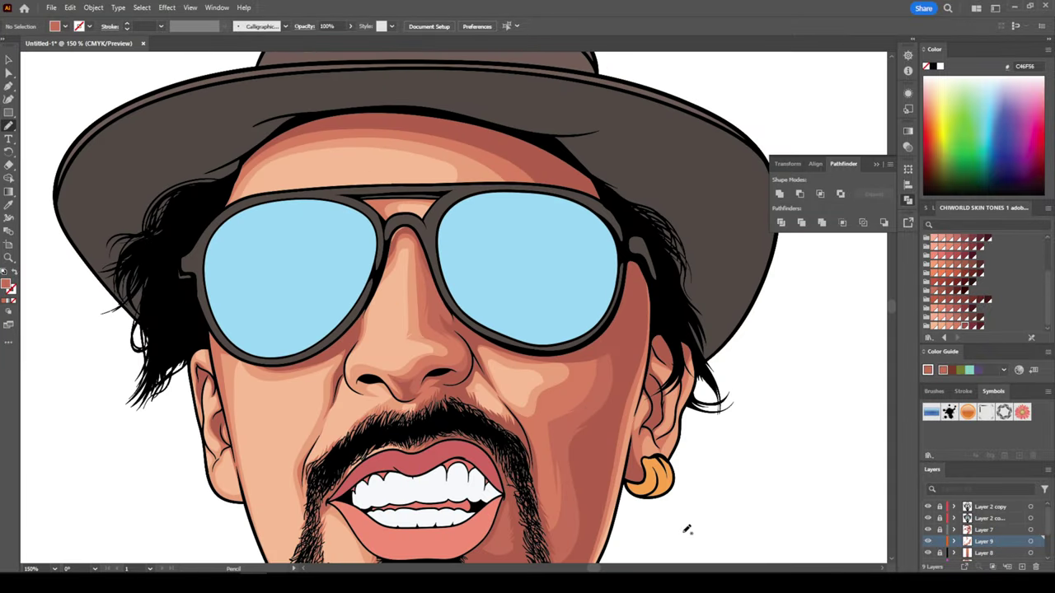
pyautogui.scroll(-2, 636, 527)
# Add a new layer and set the fill colour to dark brown 6D3D35.
pyautogui.click(948, 530)
pyautogui.click(1021, 567)
pyautogui.press('i')
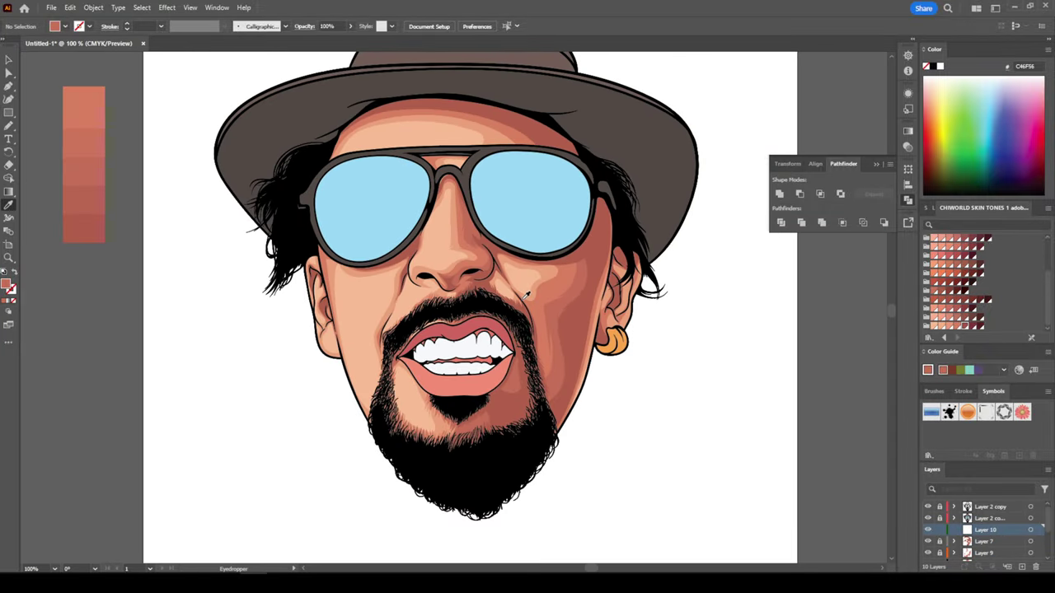
pyautogui.click(585, 258)
pyautogui.doubleClick(6, 286)
pyautogui.click(782, 347)
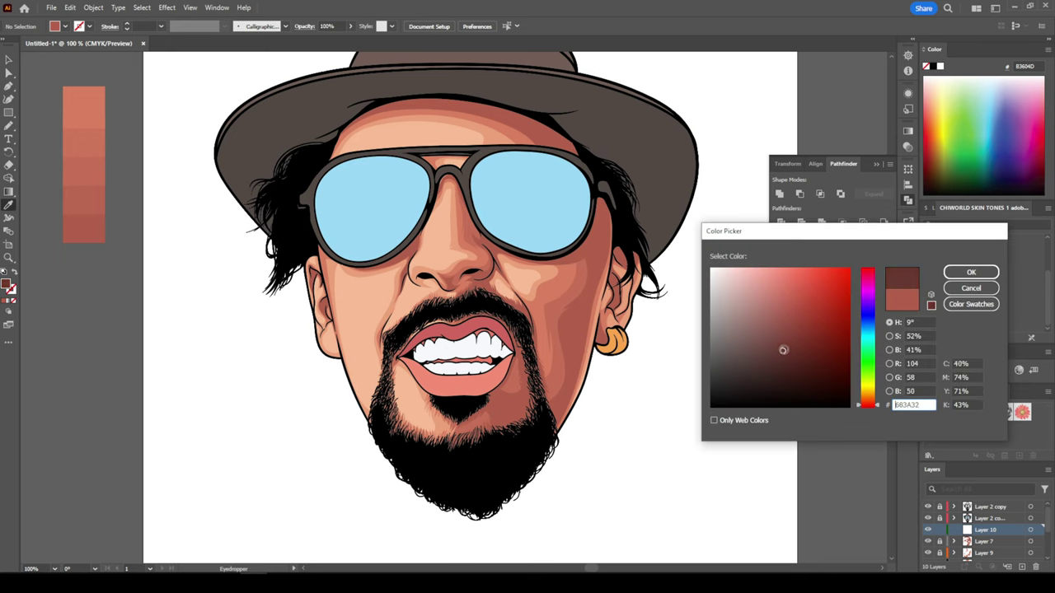
pyautogui.click(971, 272)
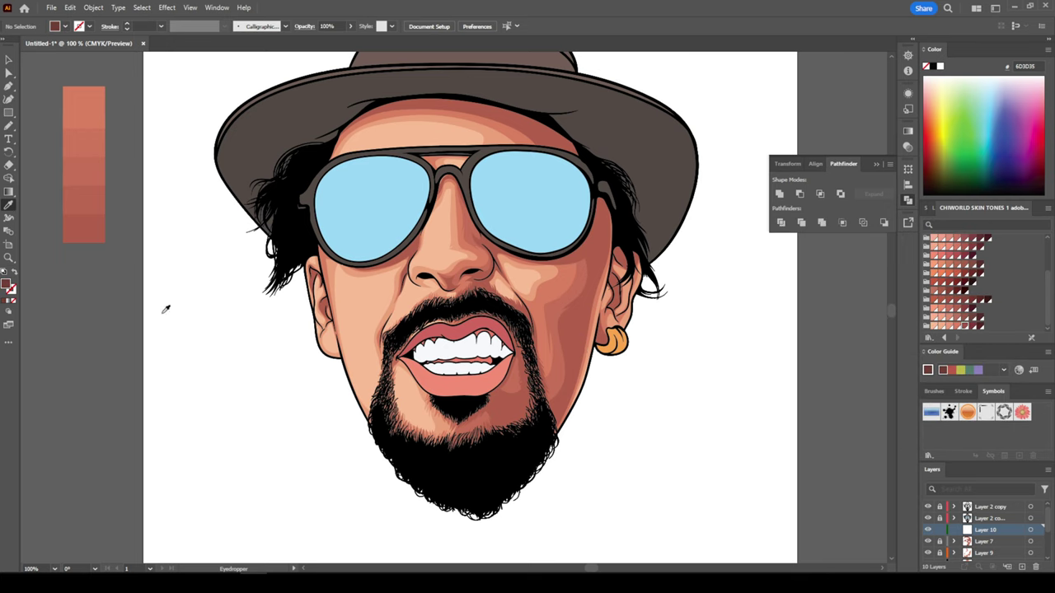
# Draw a 6D3D35 square below the tone column and a B3604D square above it.
pyautogui.press('m')
pyautogui.moveTo(54, 363); pyautogui.dragTo(108, 415)
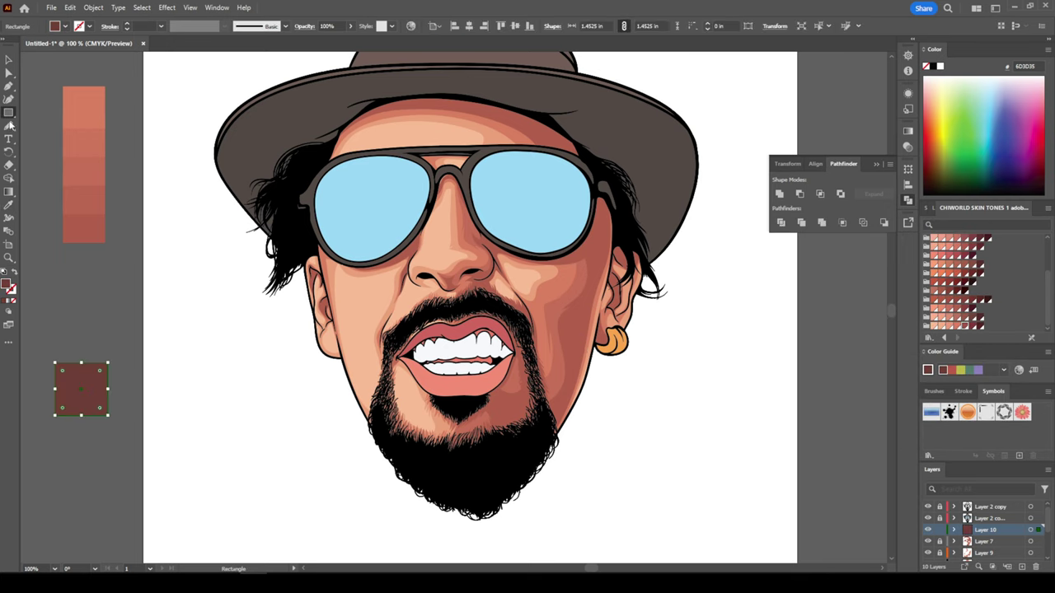
pyautogui.moveTo(54, 249); pyautogui.dragTo(108, 302)
pyautogui.press('i')
pyautogui.click(82, 233)
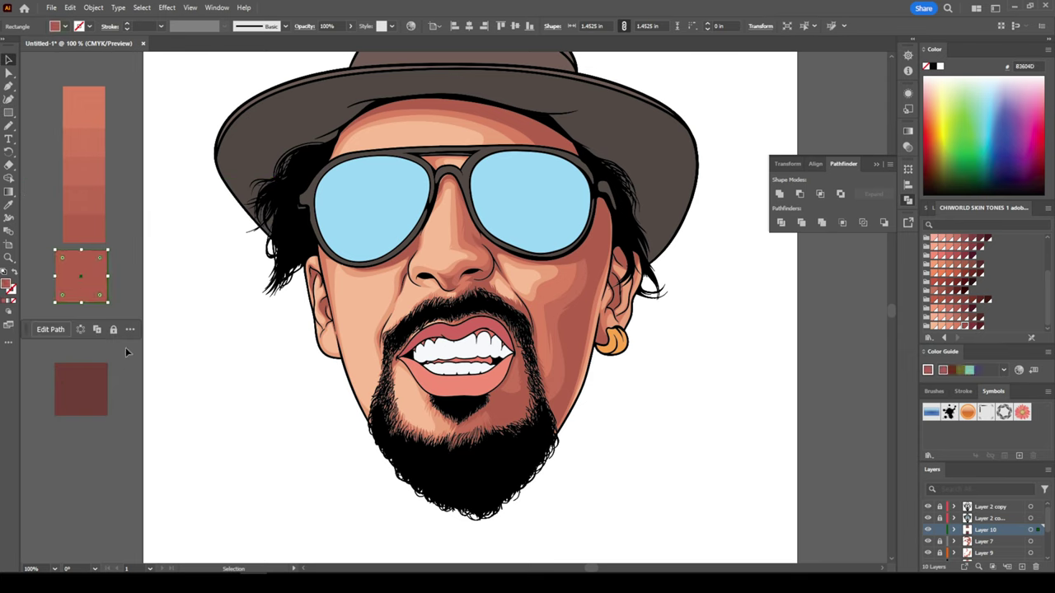
pyautogui.press('v')
pyautogui.moveTo(120, 424); pyautogui.dragTo(25, 245)
# Blend the two squares with Specified Steps into a second stepped tone column.
pyautogui.doubleClick(9, 218)
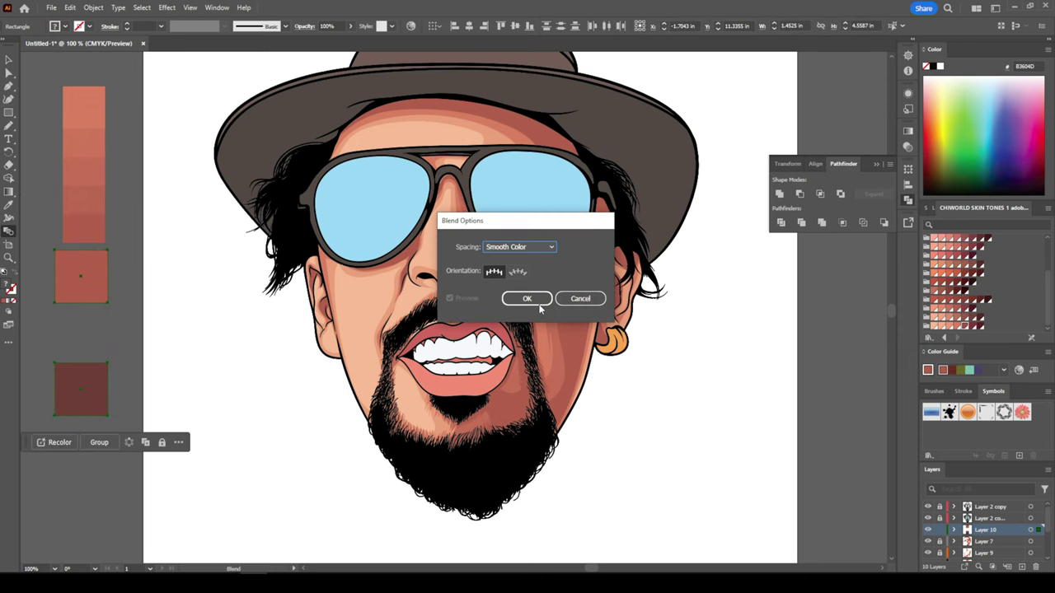
pyautogui.press('Return')
pyautogui.click(86, 300)
pyautogui.click(81, 379)
pyautogui.doubleClick(9, 218)
pyautogui.click(519, 247)
pyautogui.click(520, 283)
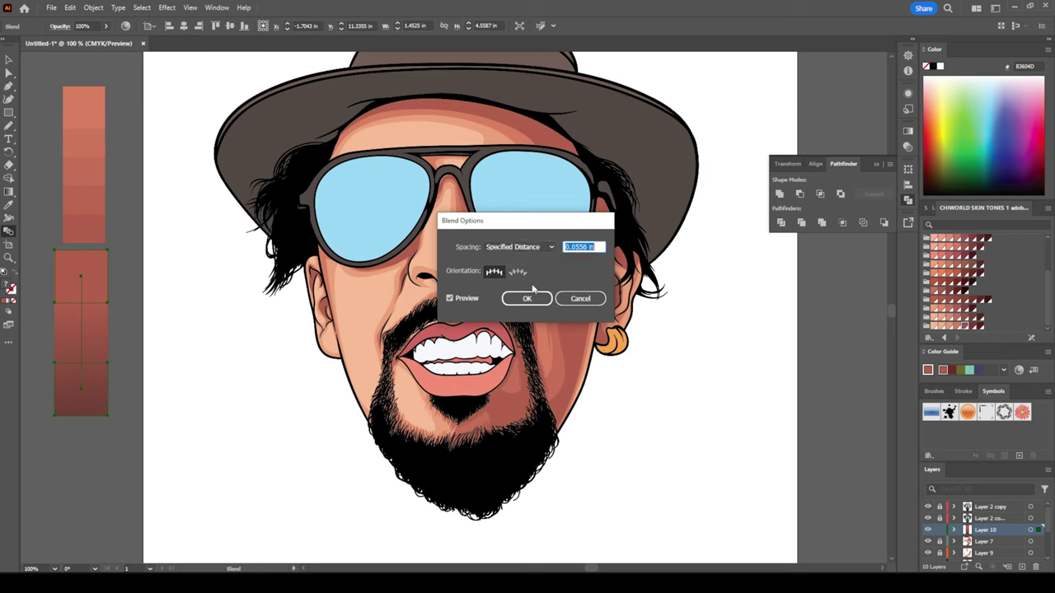
pyautogui.click(519, 247)
pyautogui.click(519, 272)
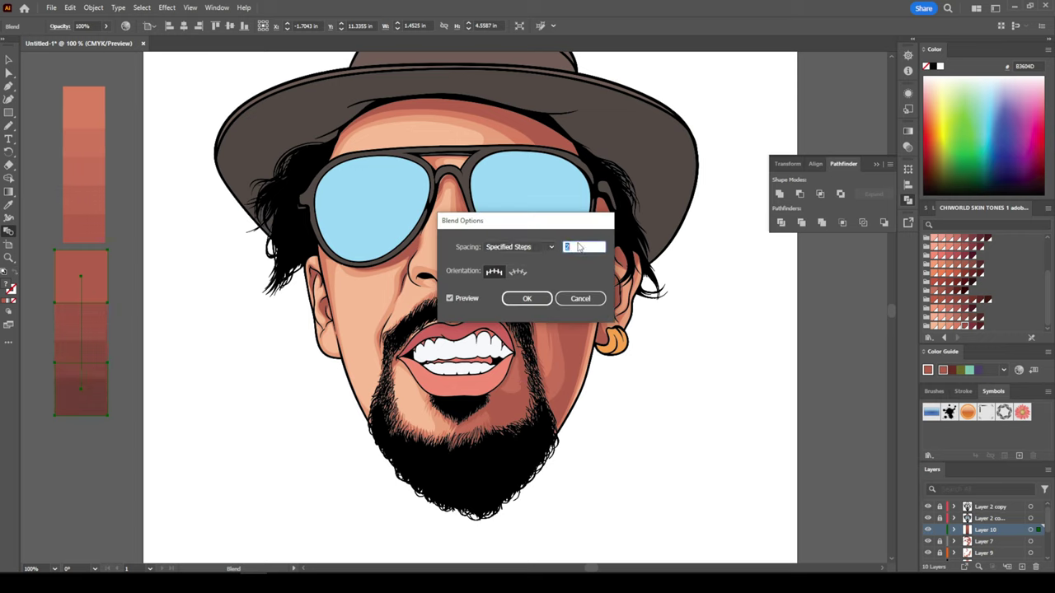
pyautogui.click(581, 298)
# Deselect the blend and add a new layer.
pyautogui.press('v')
pyautogui.hotkey('ctrl', 'shift', 'a')
pyautogui.hotkey('ctrl', 'l')
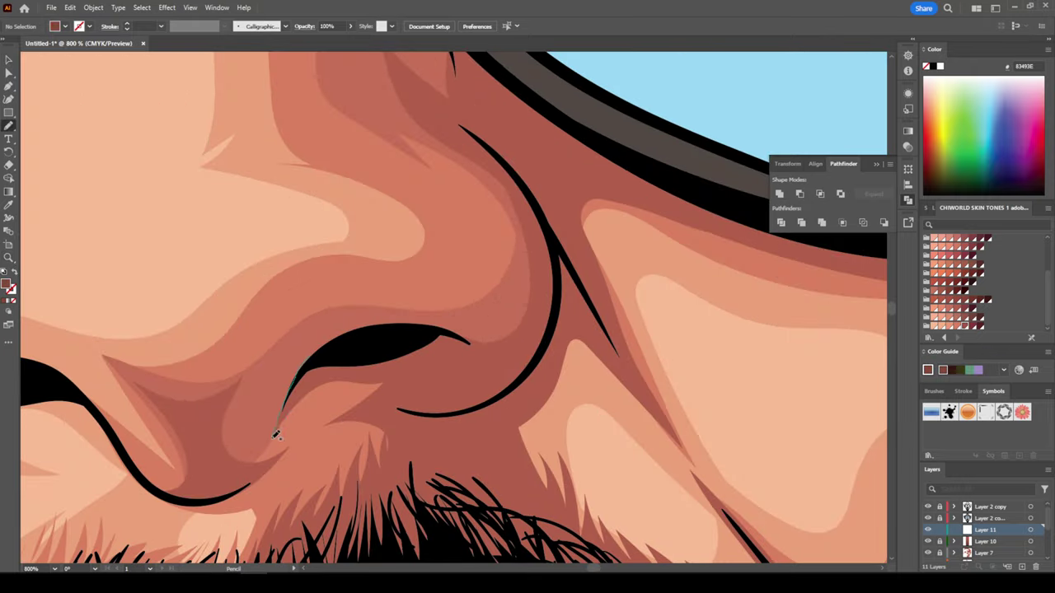
# At 800% zoom, trace a dark 83493E shadow outline along the nostril curve.
pyautogui.moveTo(276, 431)
pyautogui.mouseDown()
pyautogui.moveTo(377, 412)
pyautogui.moveTo(565, 285)
pyautogui.mouseUp()
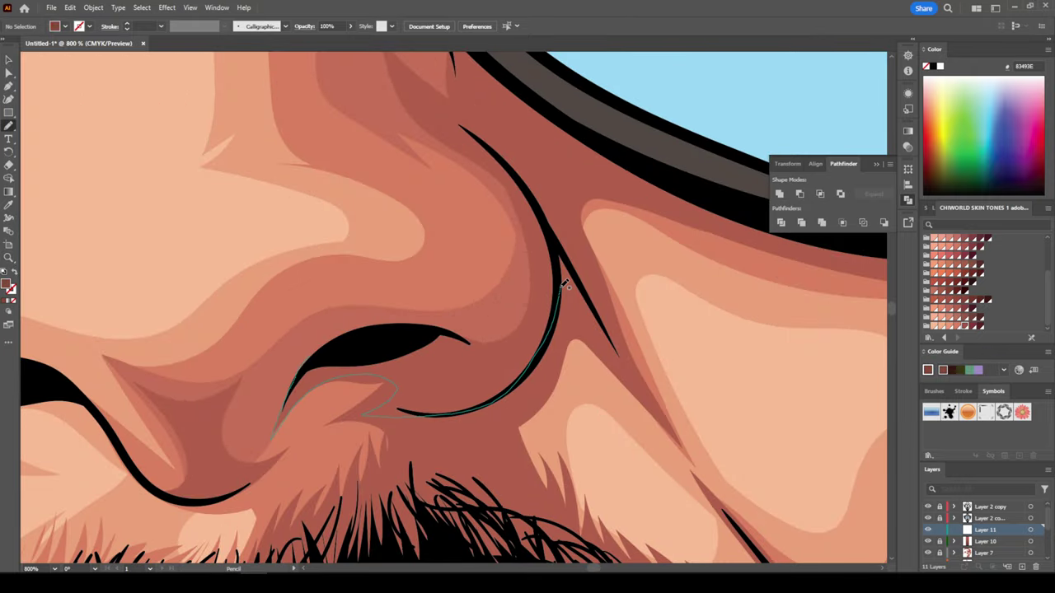